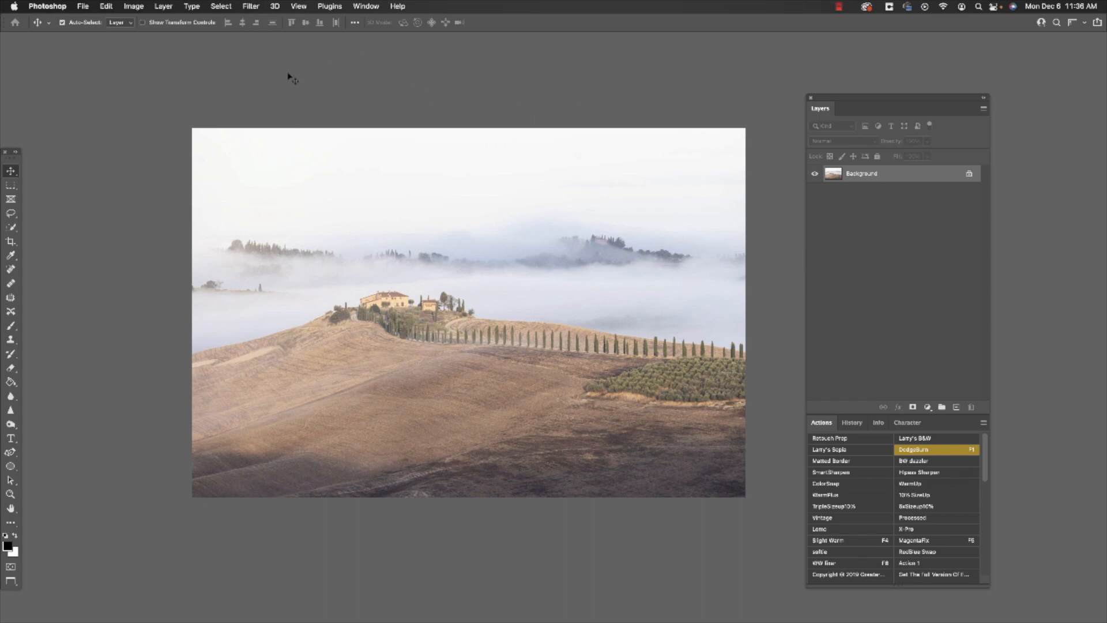
Open a Levels adjustment on the Background layer and set the black input level to 42
click(139, 11)
mouse_move(145, 36)
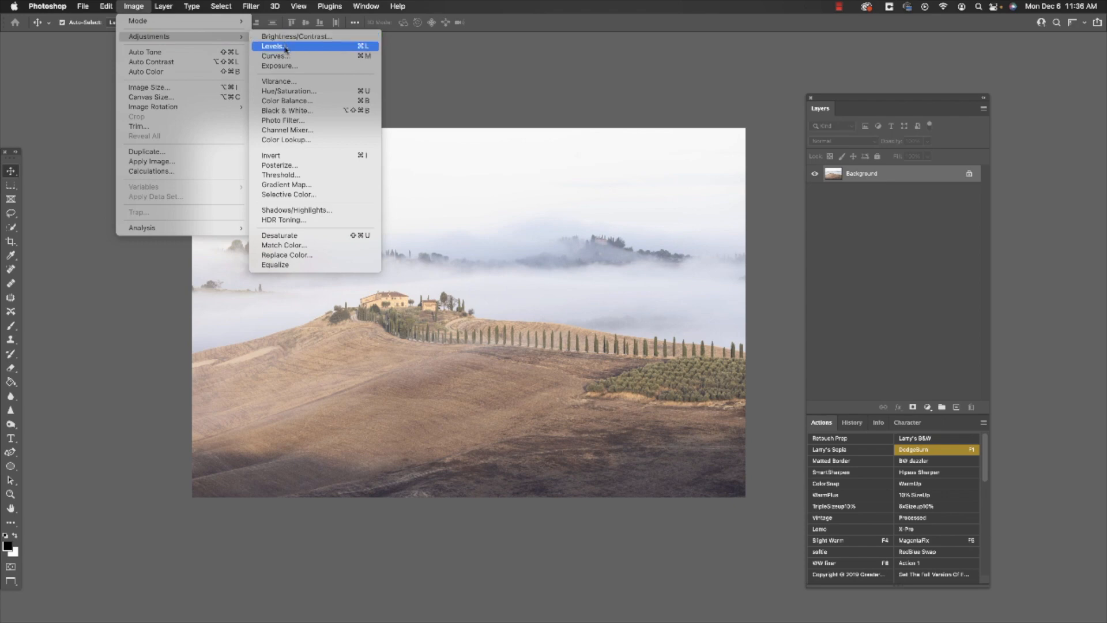
click(285, 49)
drag(248, 423, 850, 82)
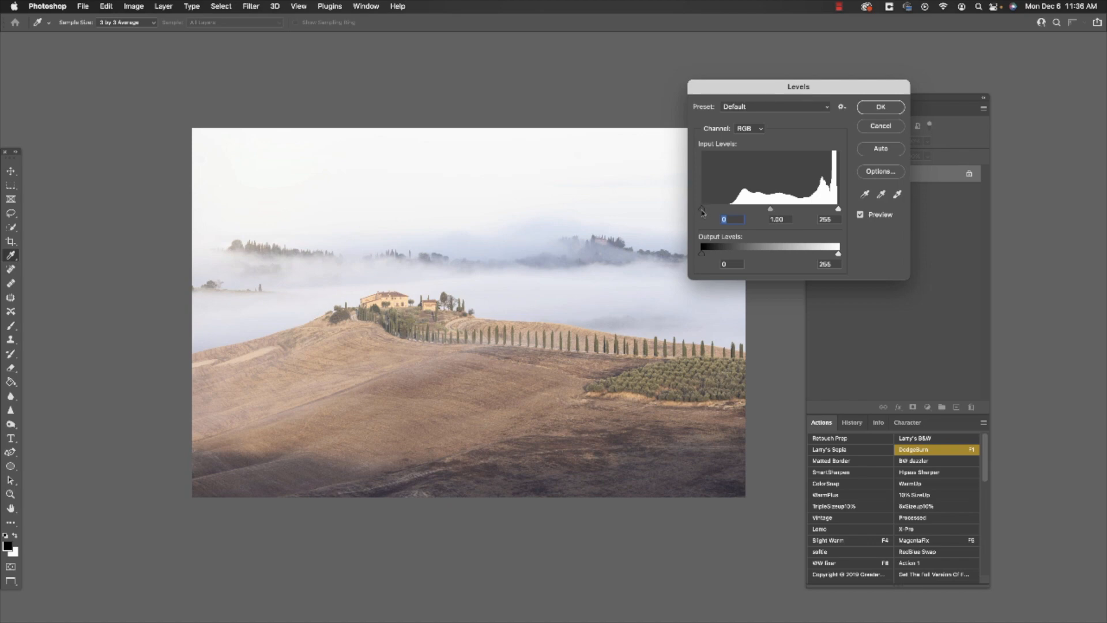
drag(703, 211, 742, 211)
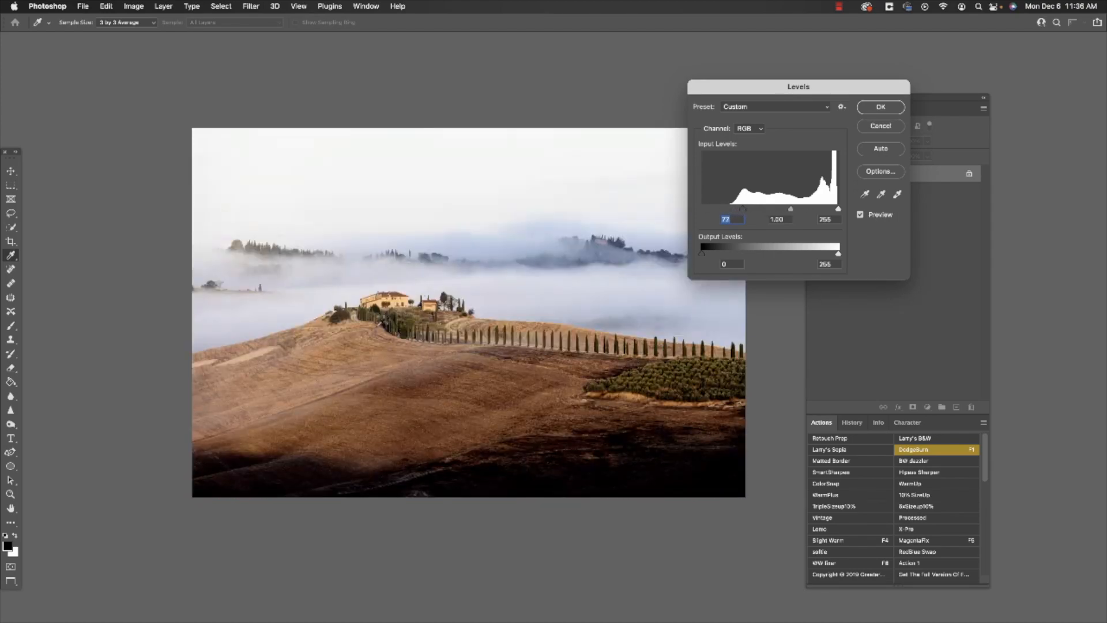
drag(743, 211, 729, 211)
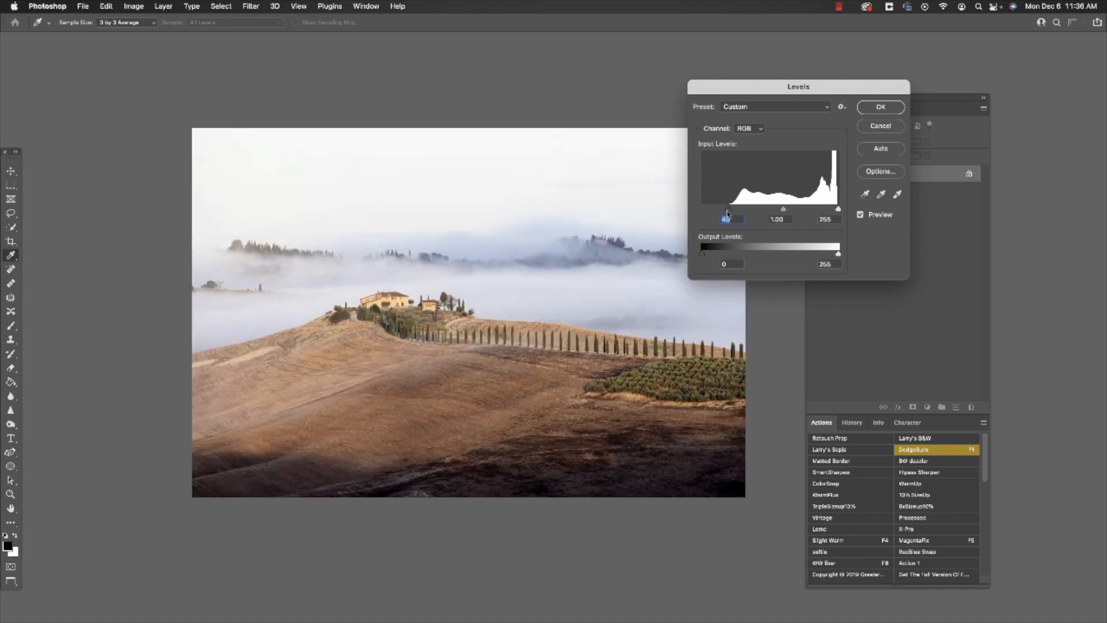
drag(729, 211, 728, 211)
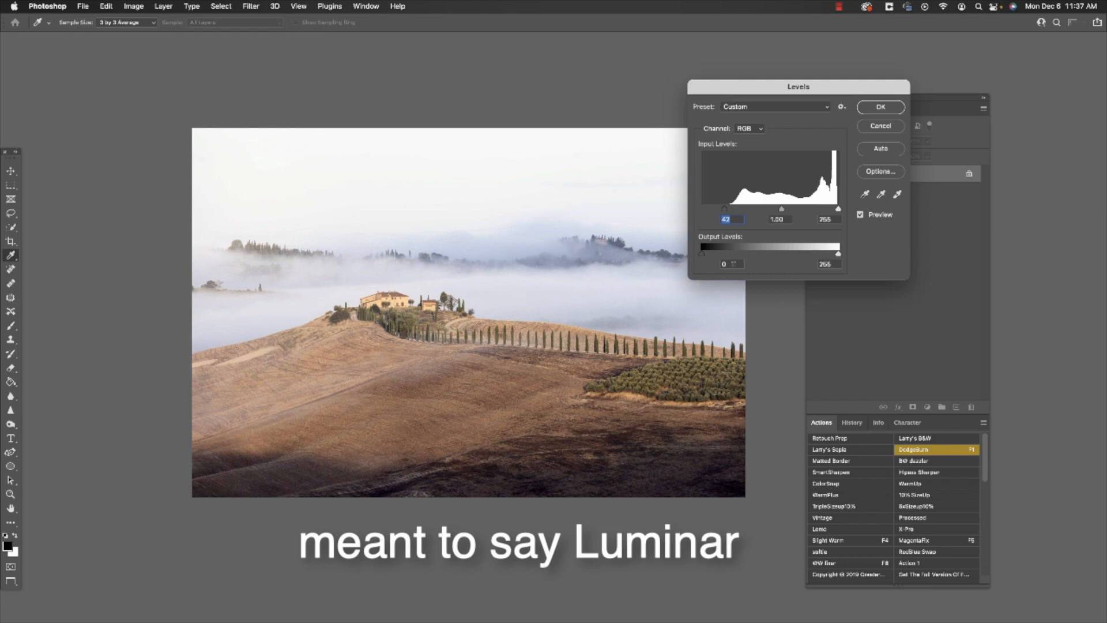
Preview the highlight clipping, set the white input level to 253 and apply the Levels adjustment
alt+click(839, 210)
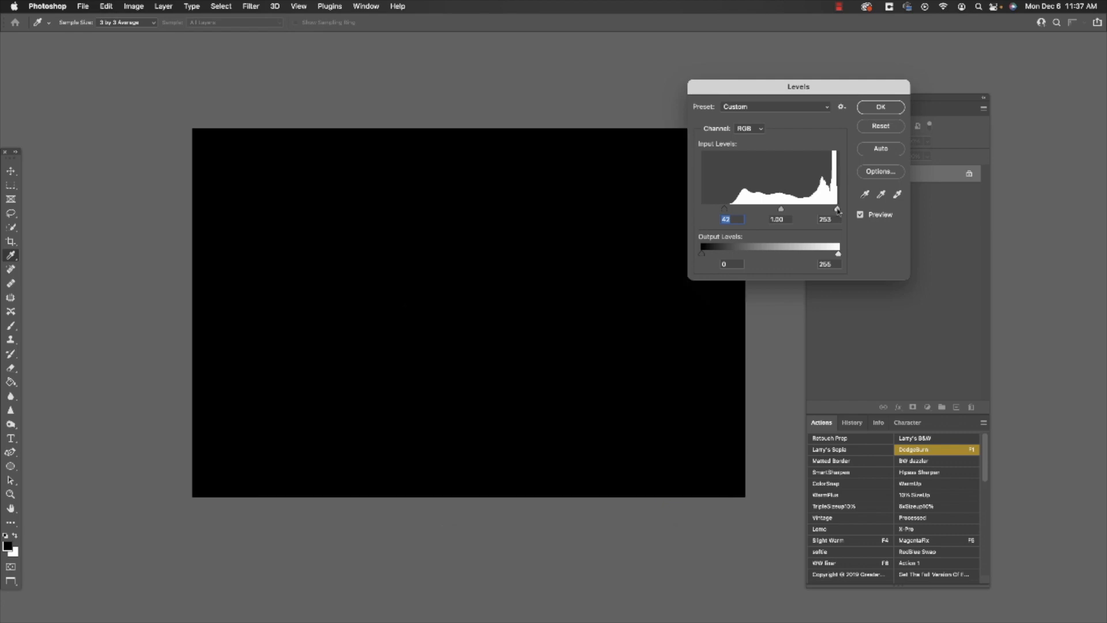
drag(838, 212, 839, 212)
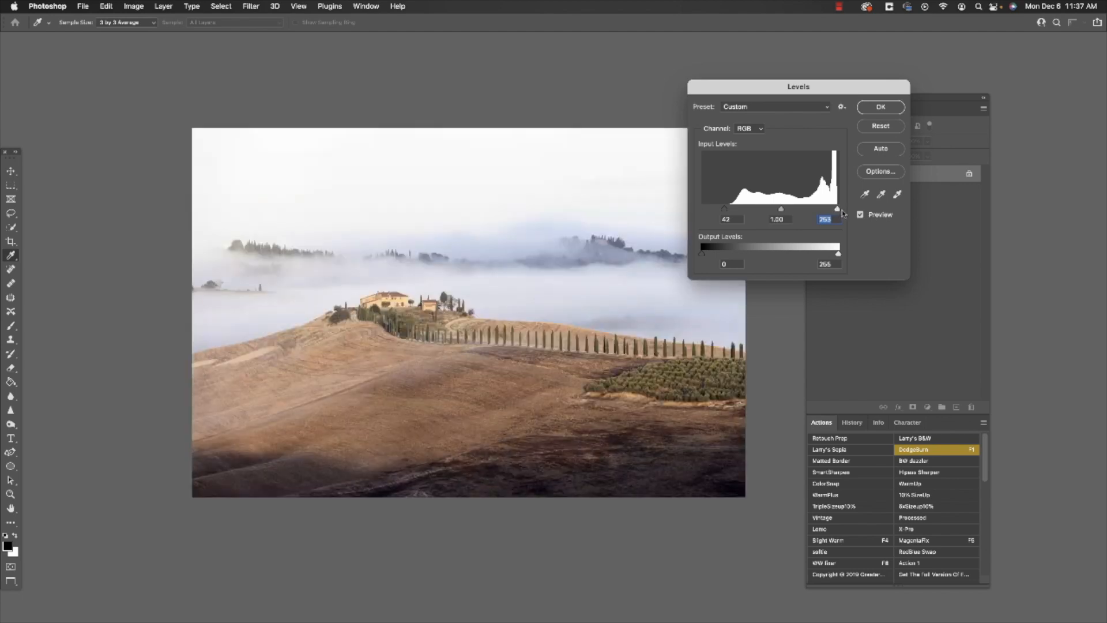
click(881, 107)
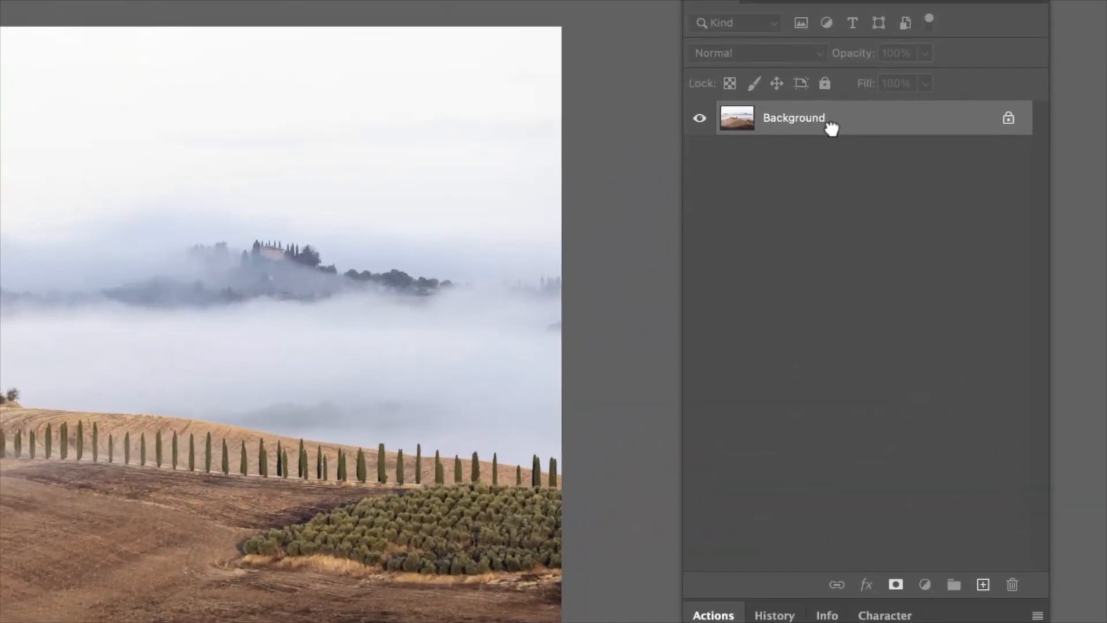
Duplicate the Background layer and rename the copy LUM
drag(859, 152, 970, 480)
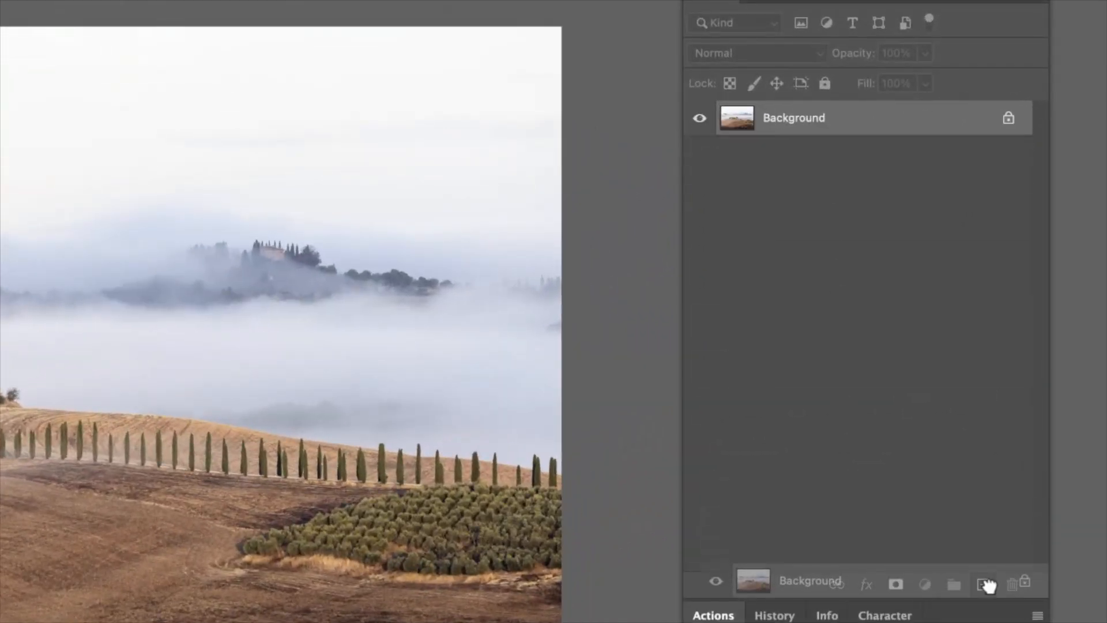
drag(987, 585, 985, 585)
double_click(810, 123)
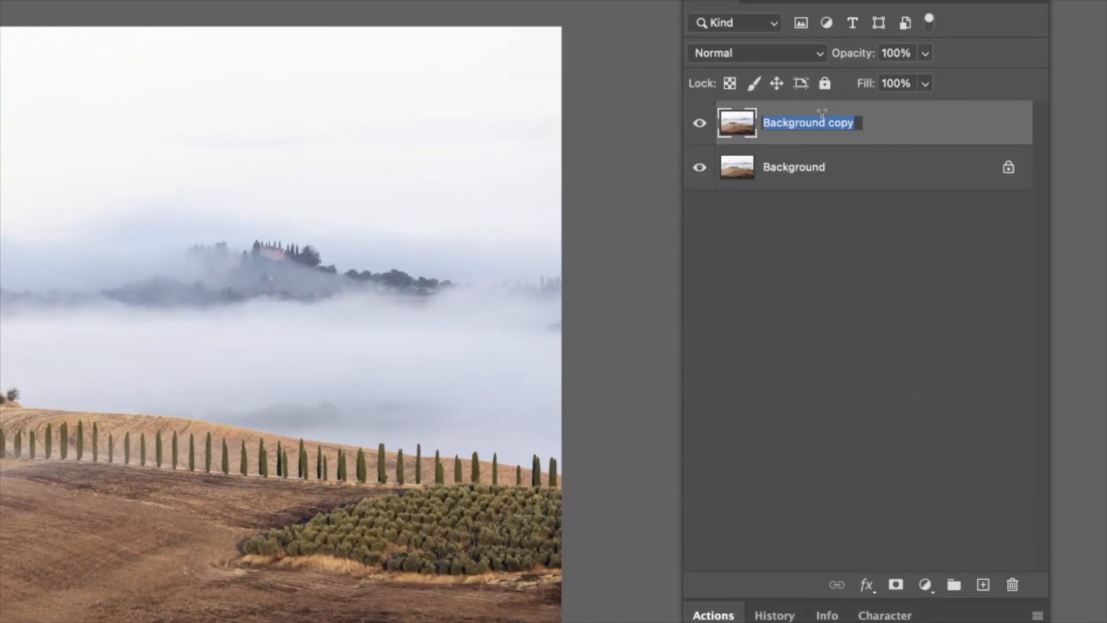
text(LUM)
key(Return)
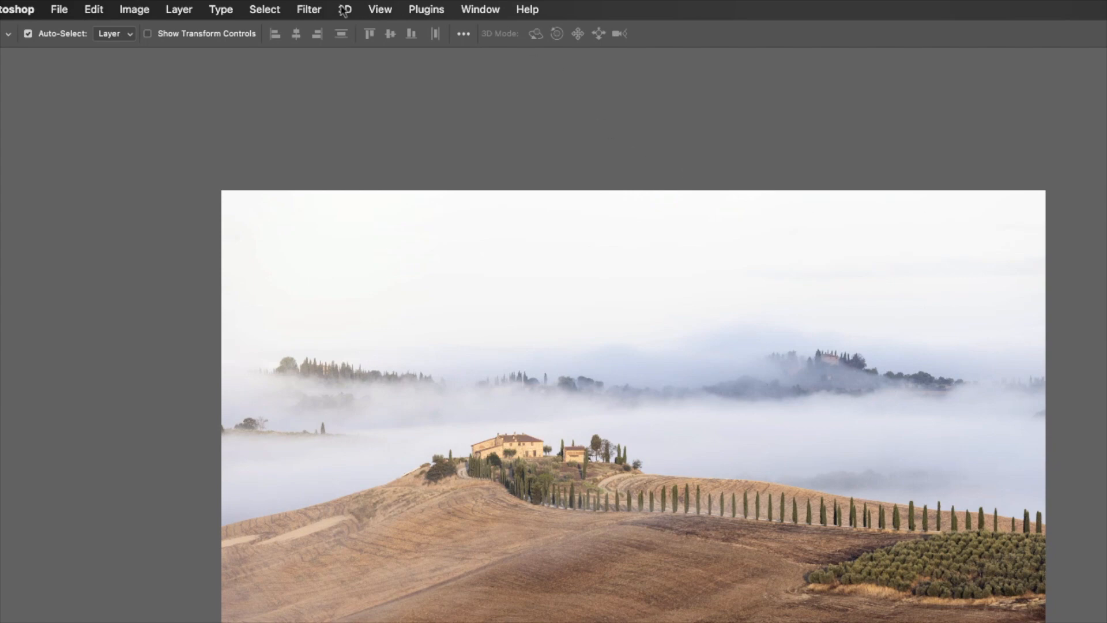
Open the LUM layer in the Luminar AI filter from Skylum Software
click(314, 12)
mouse_move(455, 379)
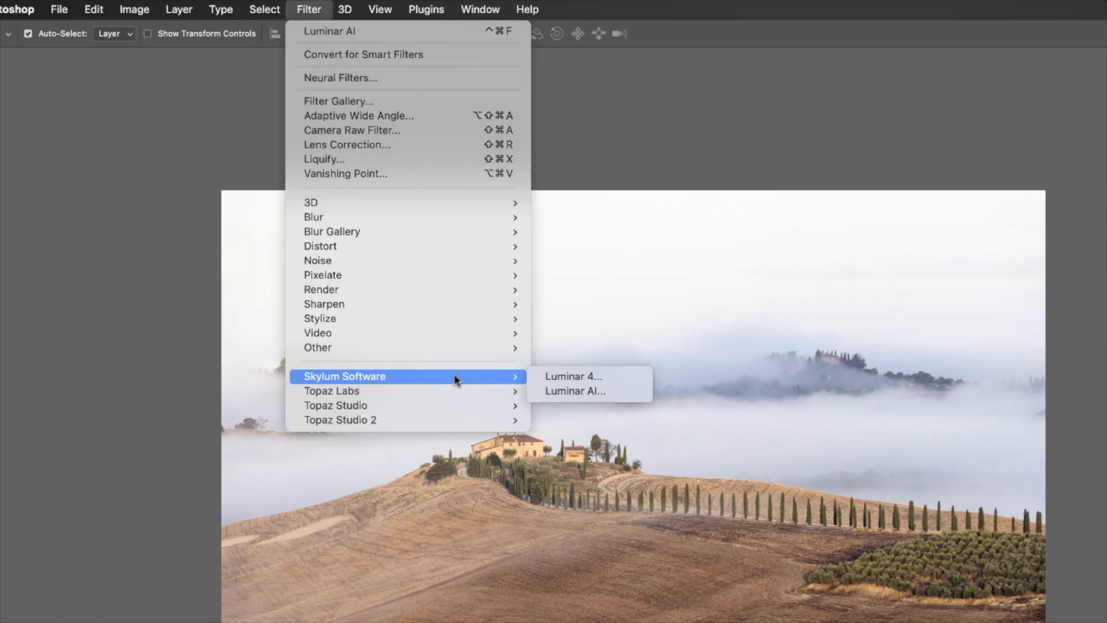
click(577, 390)
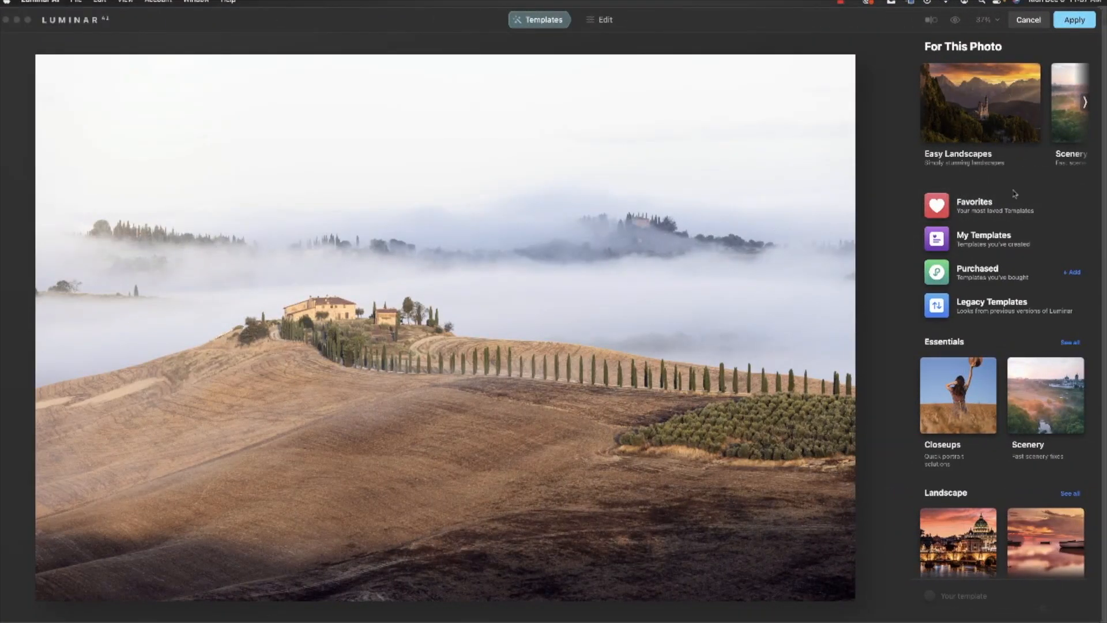
Look through the Easy Landscapes templates suggested for the photo and the collections in the Landscape category
click(992, 130)
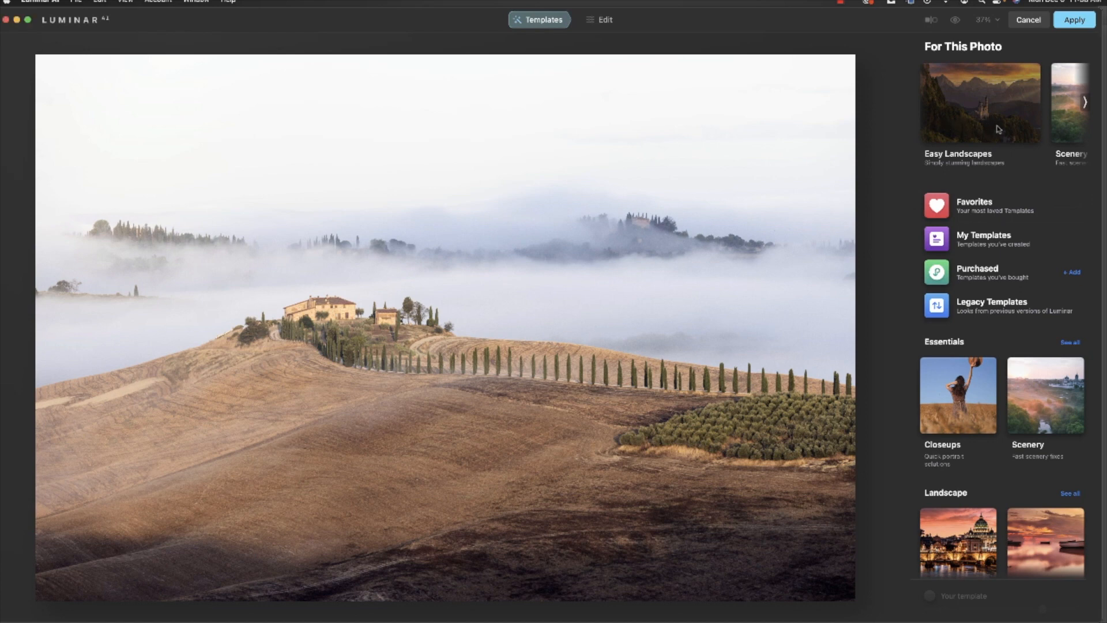
click(974, 155)
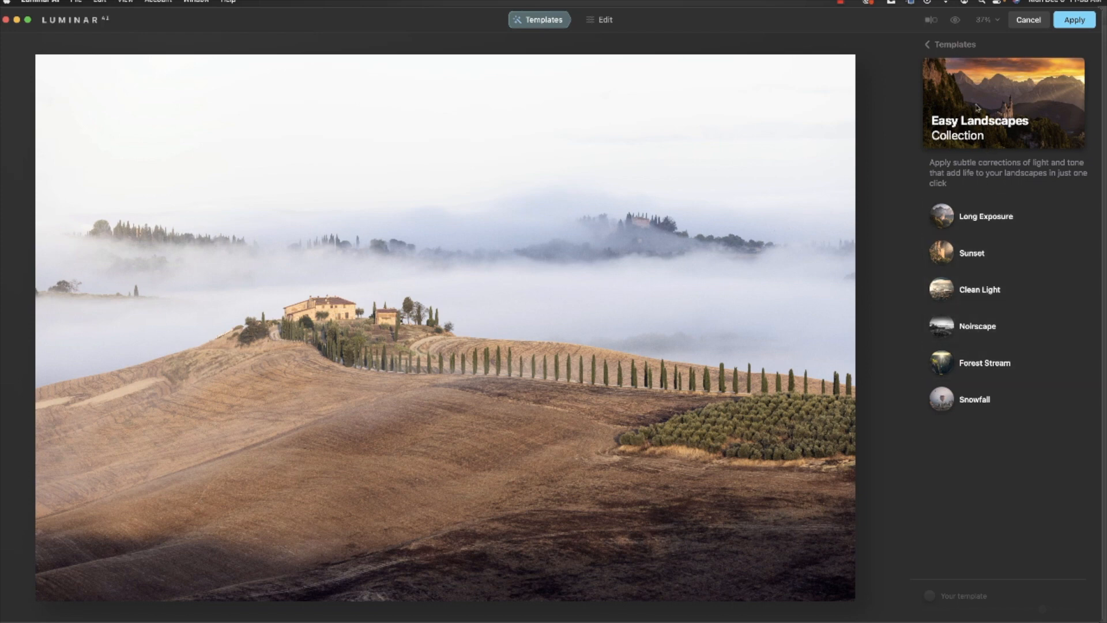
click(959, 46)
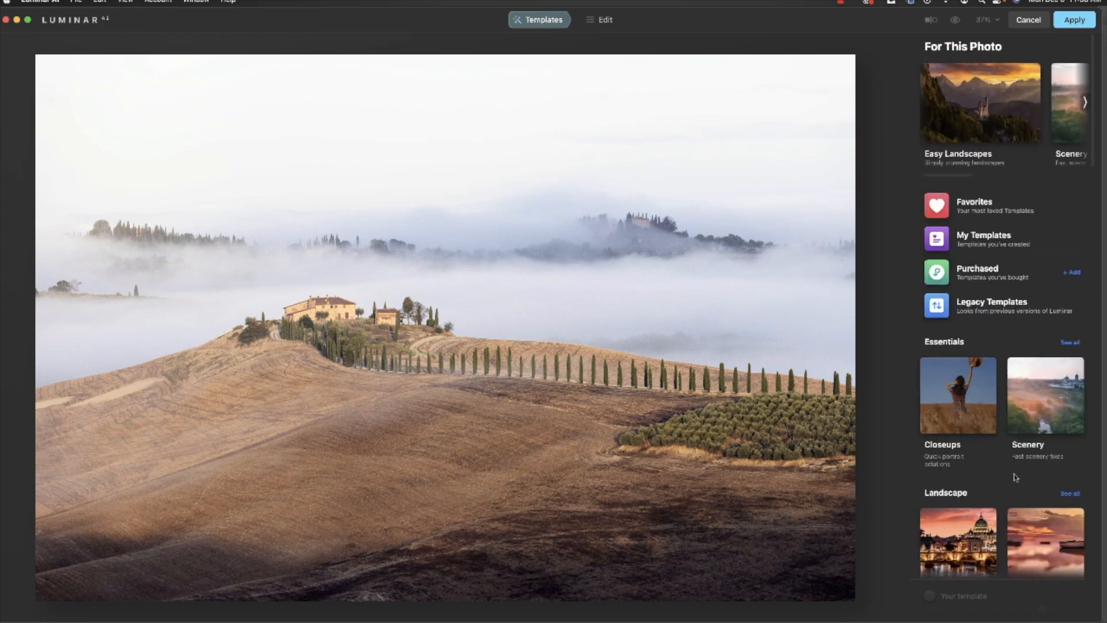
click(1071, 494)
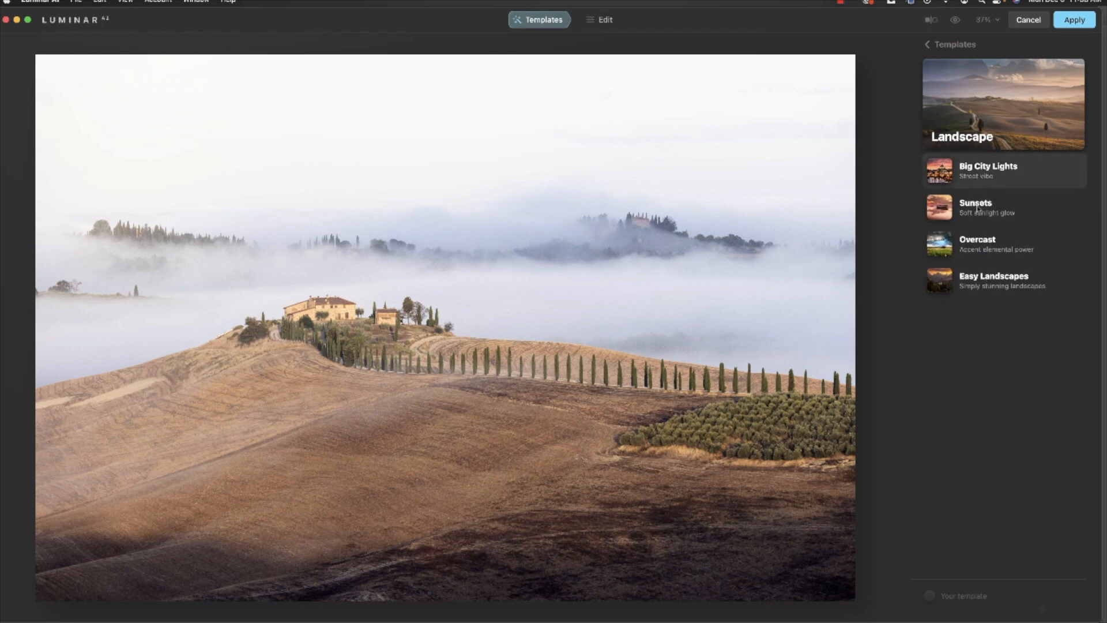
click(975, 279)
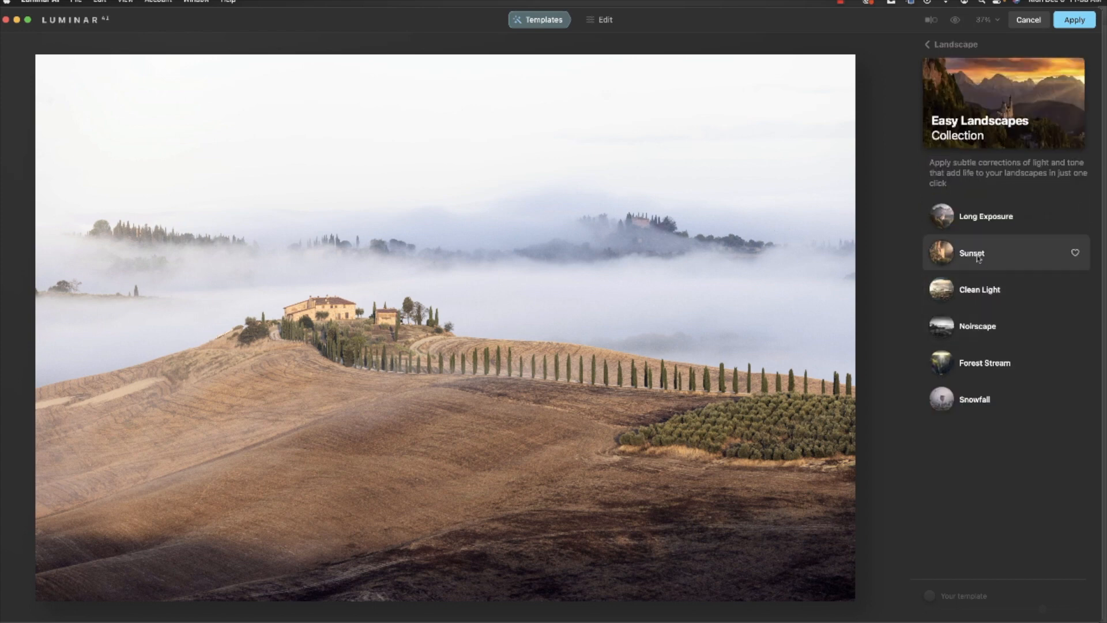
click(957, 44)
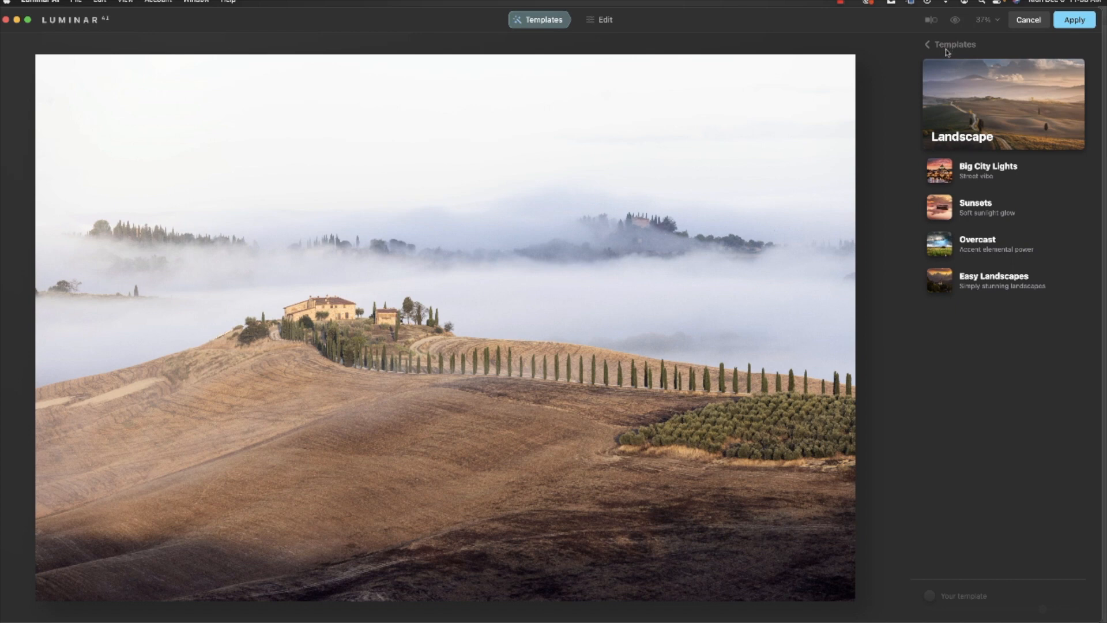
Switch to the editing tools, set the Enhance Accent to 52 and the Light Temperature to 1
click(609, 23)
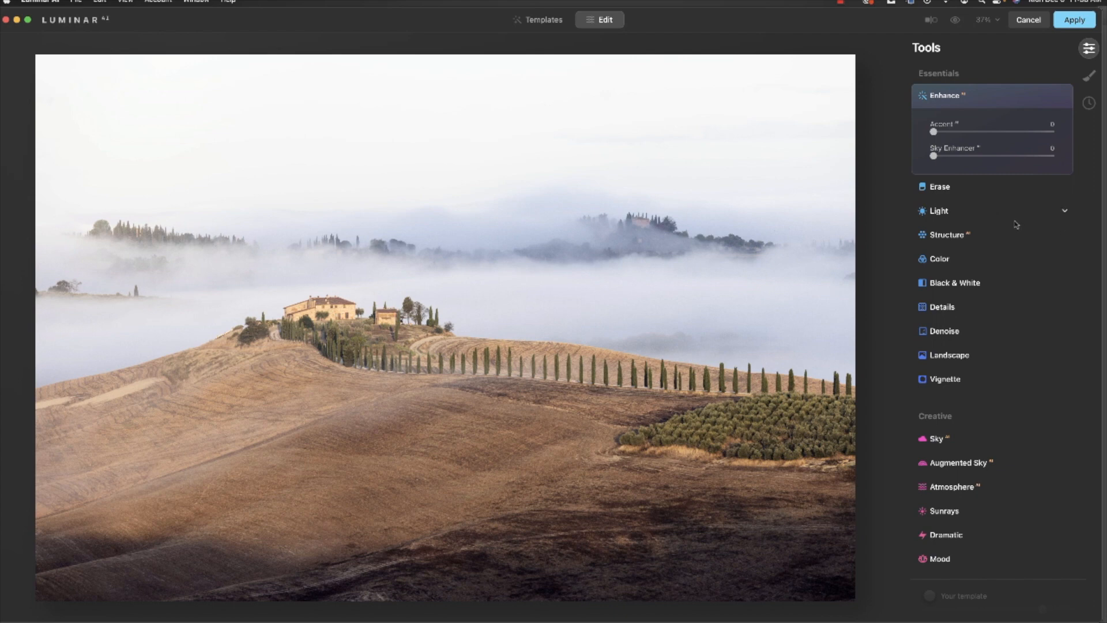
scroll(1021, 211, up, 2)
drag(935, 132, 1004, 140)
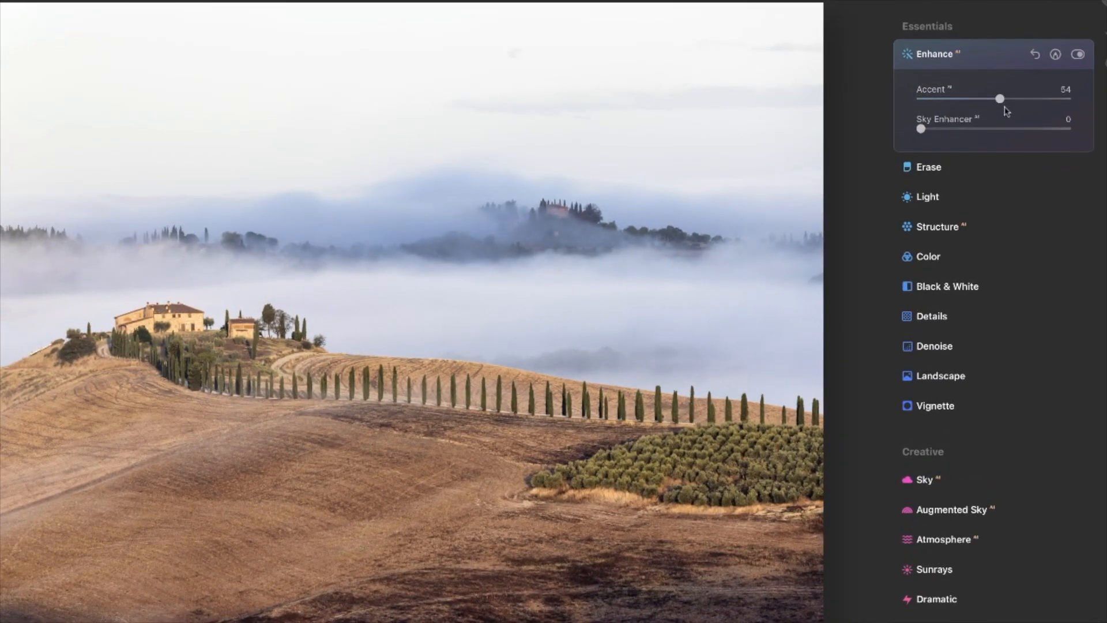
drag(1001, 99, 1101, 121)
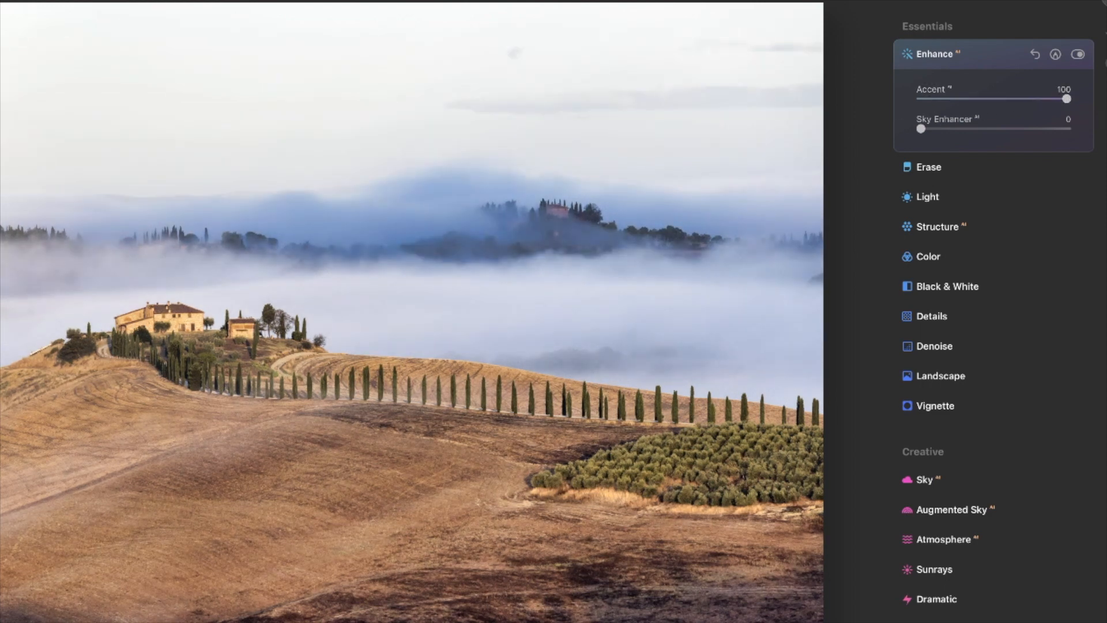
drag(1066, 98, 1001, 103)
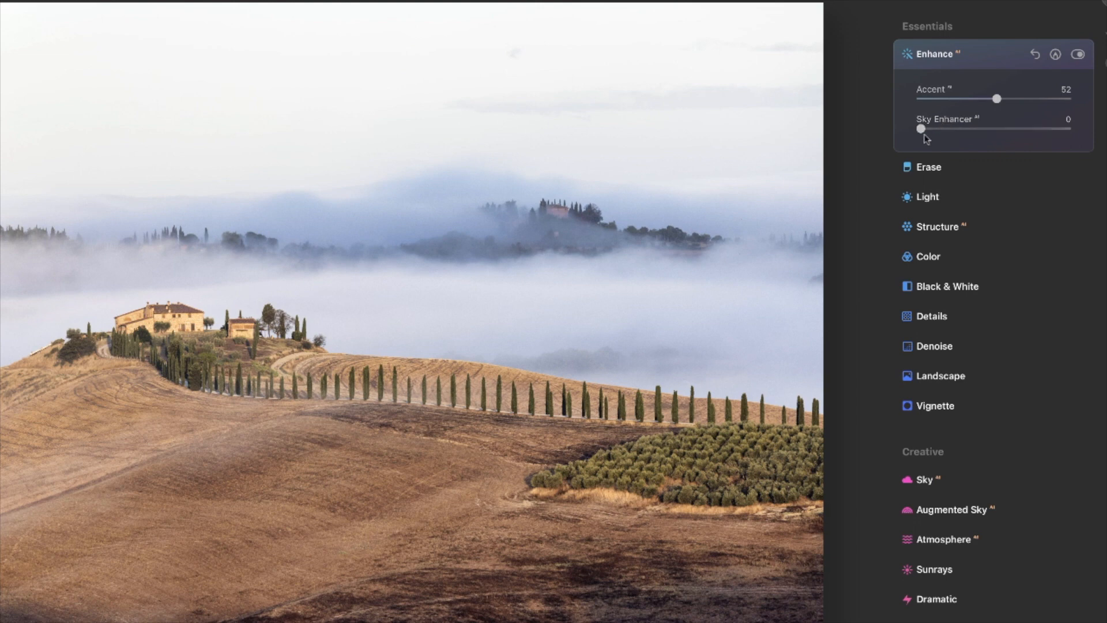
mouse_move(923, 129)
mouse_down()
mouse_move(1067, 149)
mouse_move(1011, 144)
mouse_move(1021, 146)
mouse_move(994, 129)
mouse_move(921, 129)
mouse_up()
click(938, 200)
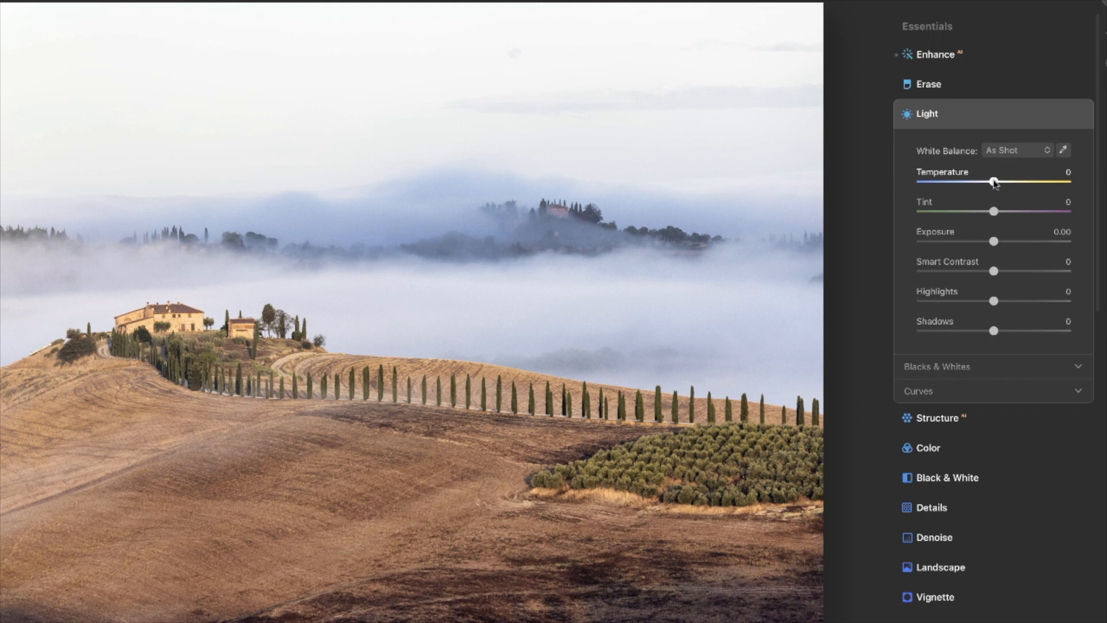
drag(994, 182, 996, 182)
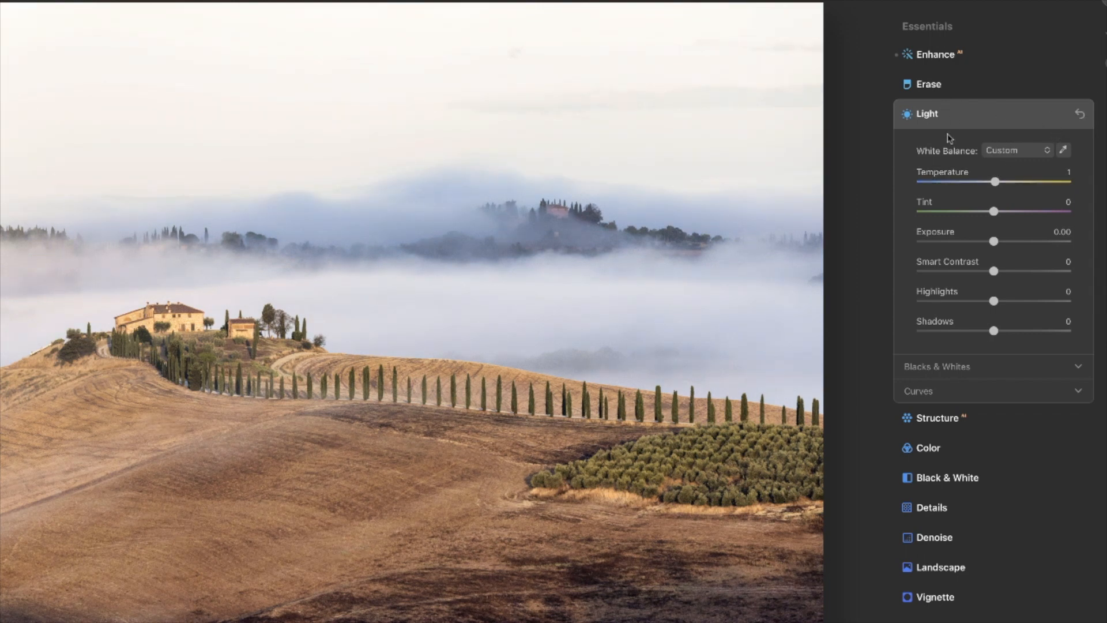
Set the Structure Amount and Boost both to 18 and compare the photo with the effect off and on
click(945, 419)
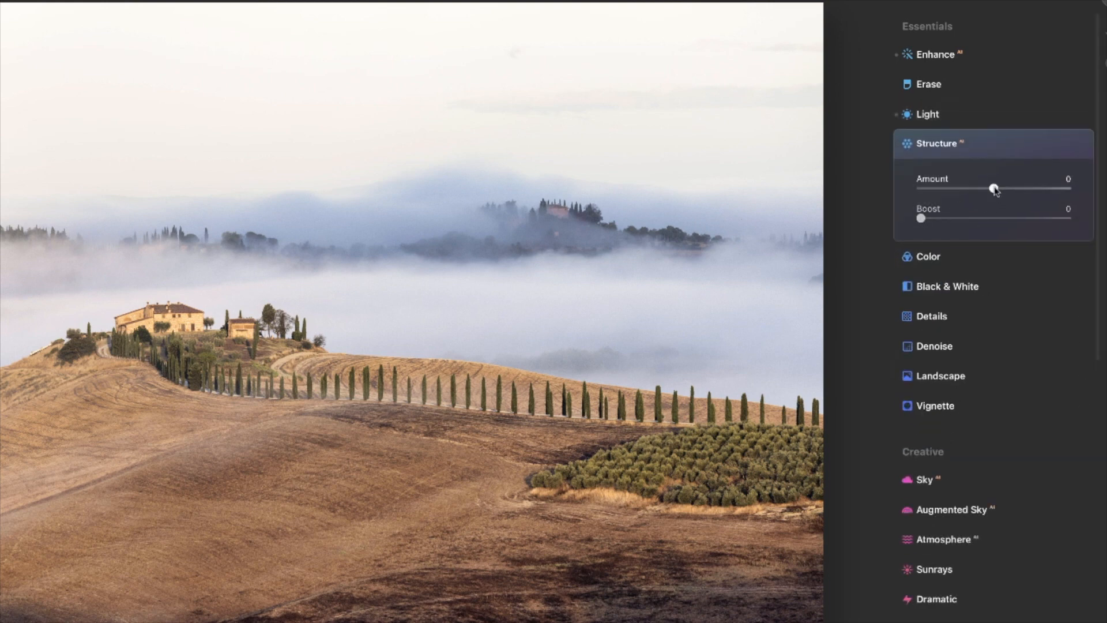
drag(995, 190, 1009, 192)
drag(921, 218, 949, 219)
click(1078, 145)
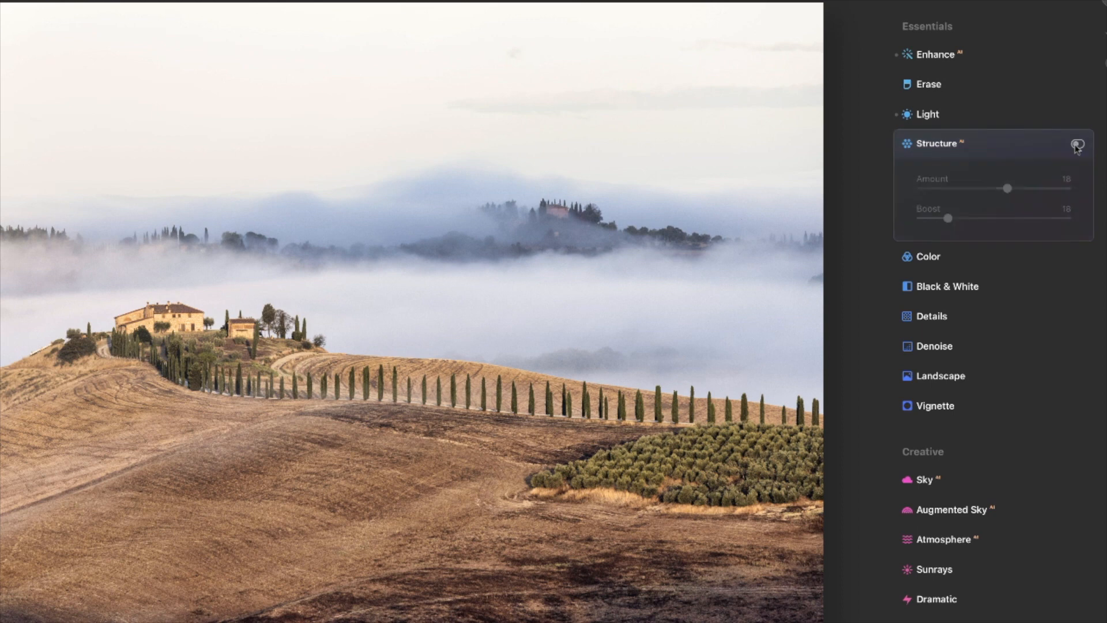
click(1076, 146)
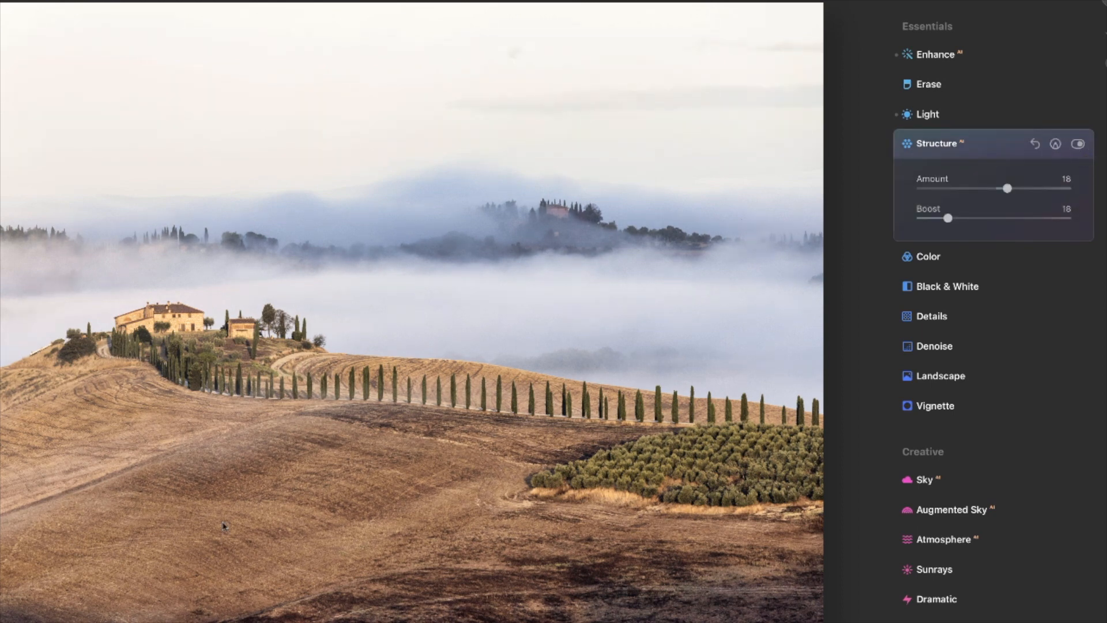
click(1079, 145)
click(1079, 144)
Reduce the Structure Amount to 14 and its Boost to 10
drag(1008, 188, 1006, 189)
drag(948, 218, 934, 223)
drag(1007, 192, 1004, 192)
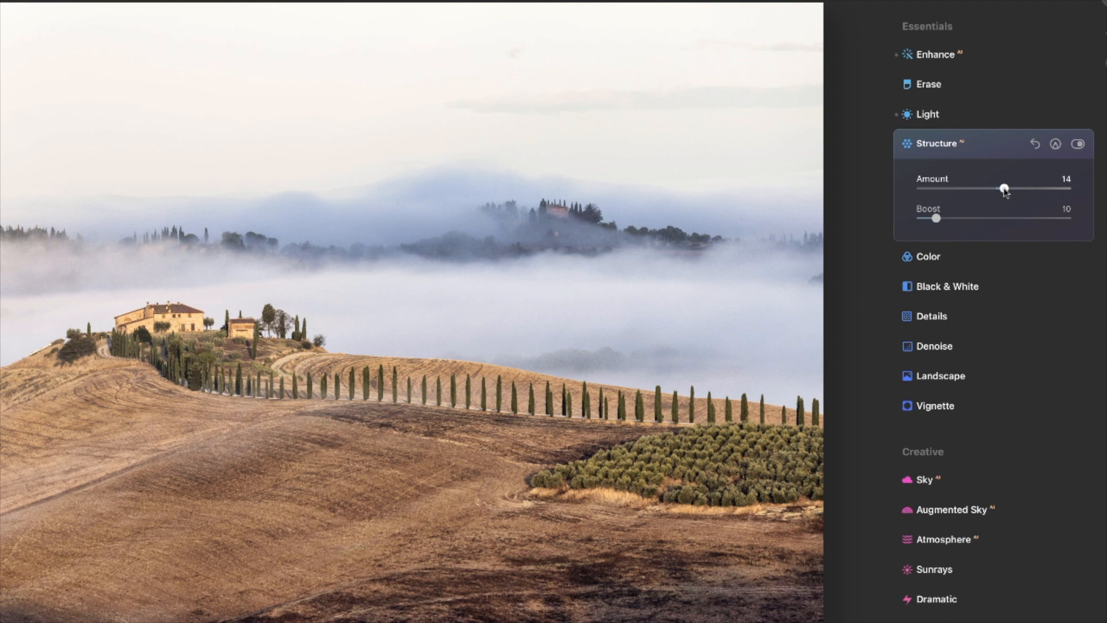
Look at the Color settings, then in Details set Medium Details to 32 and Sharpen to 20
click(937, 258)
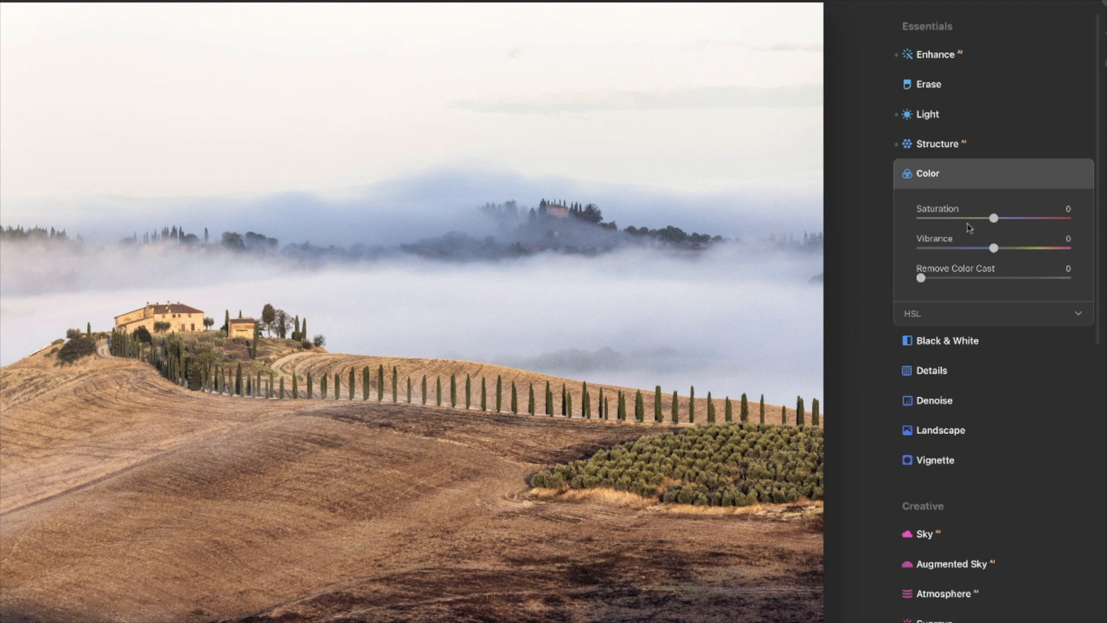
click(946, 373)
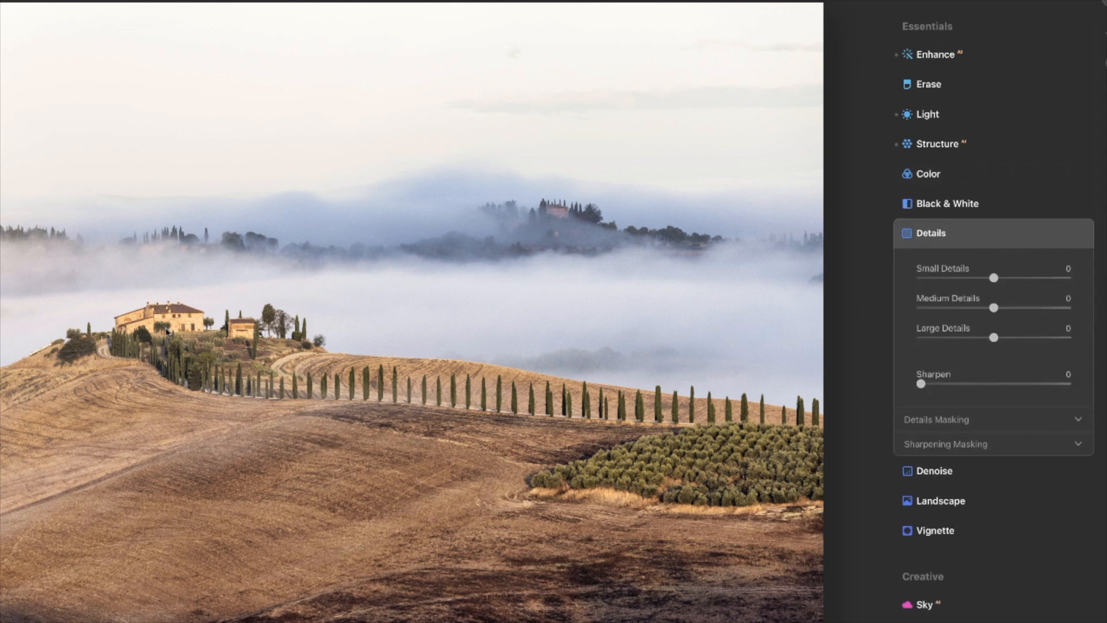
click(998, 311)
mouse_move(998, 311)
mouse_down()
mouse_move(1048, 317)
mouse_move(1017, 311)
mouse_up()
drag(923, 386, 953, 386)
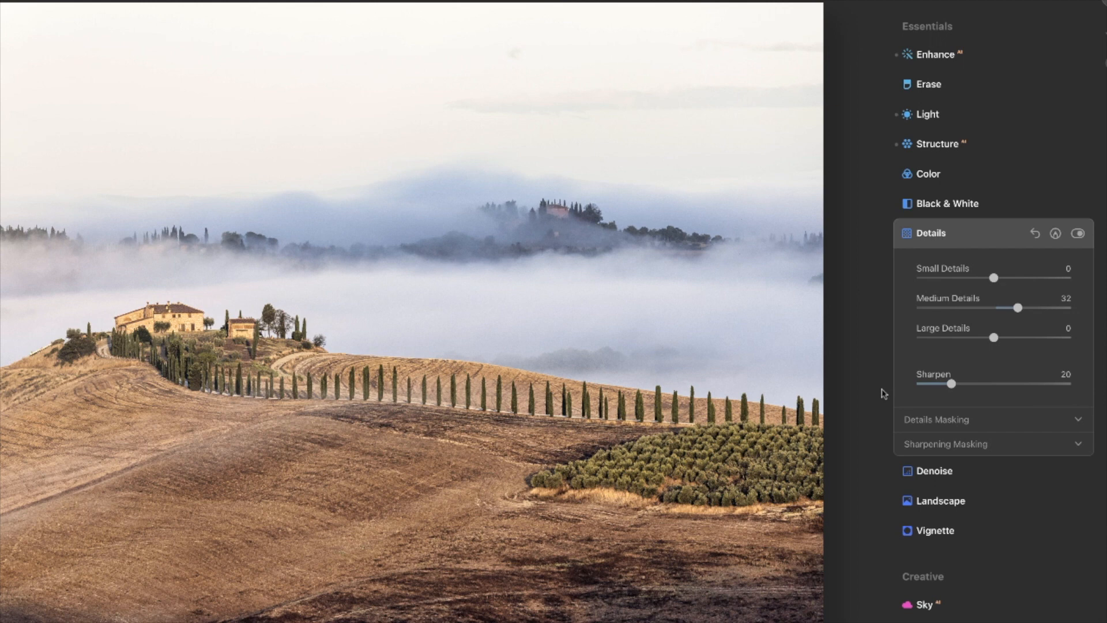
Lower Medium Details to 18 and compare the photo with the Details effect off and on
drag(1018, 308, 1010, 311)
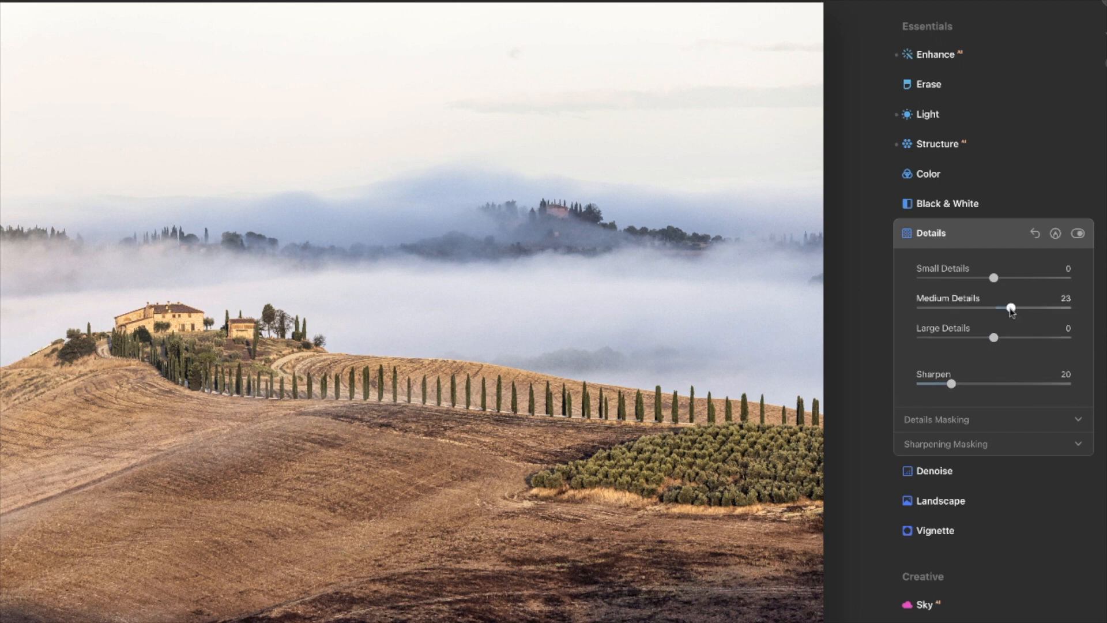
drag(1011, 310, 1009, 311)
drag(1008, 314, 1007, 310)
click(1078, 235)
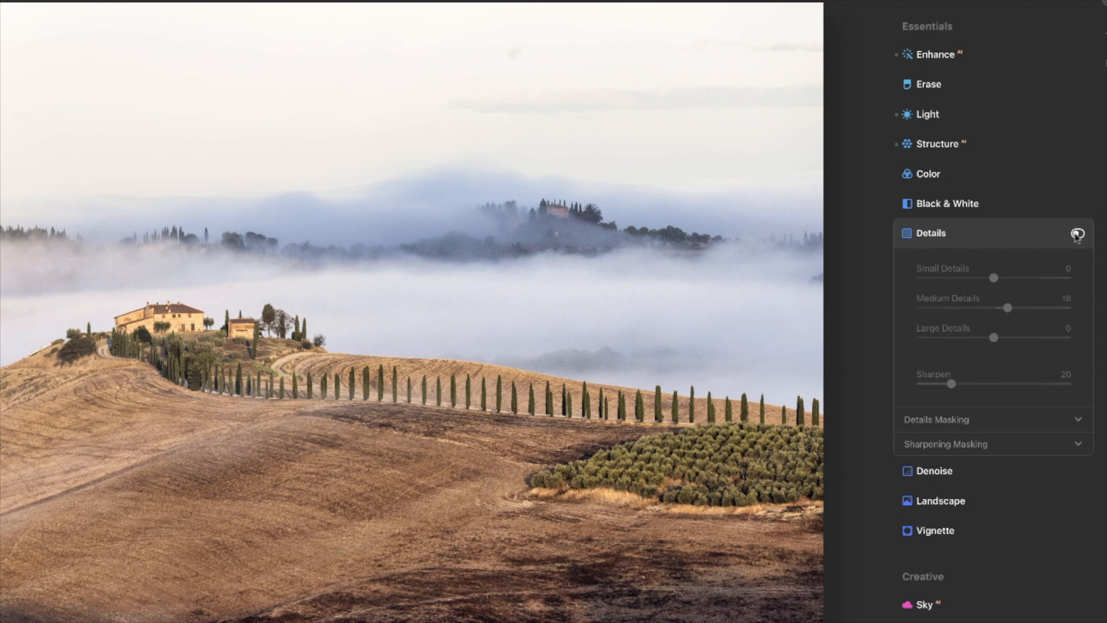
click(1079, 233)
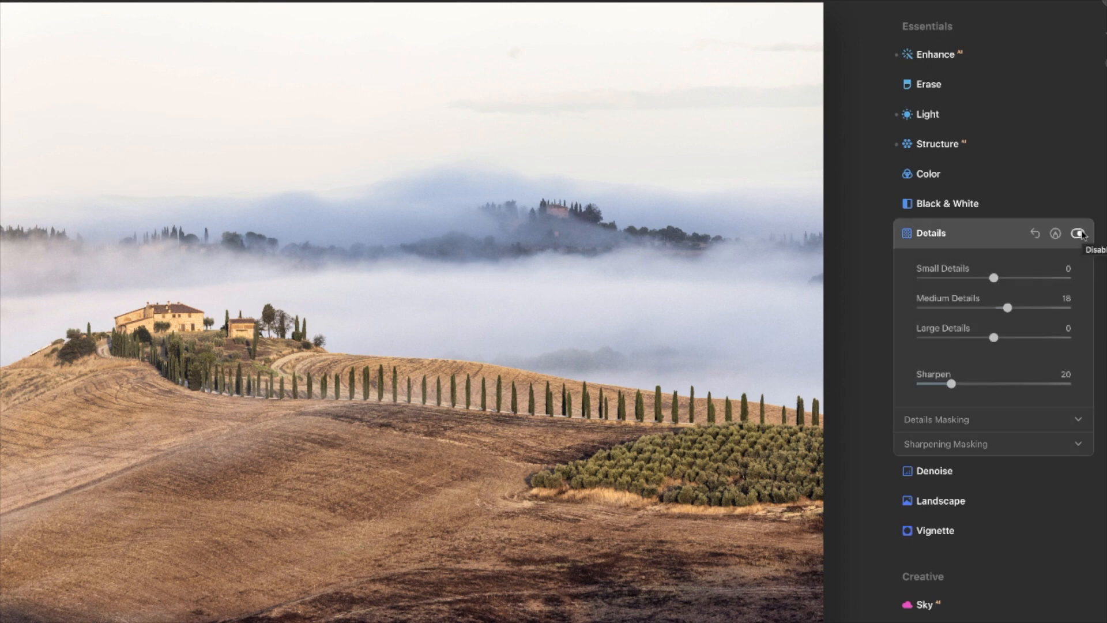
Try Denoise with Luminosity at 100 and Color at 65, compare the effect off and on, and return both to 0
click(941, 475)
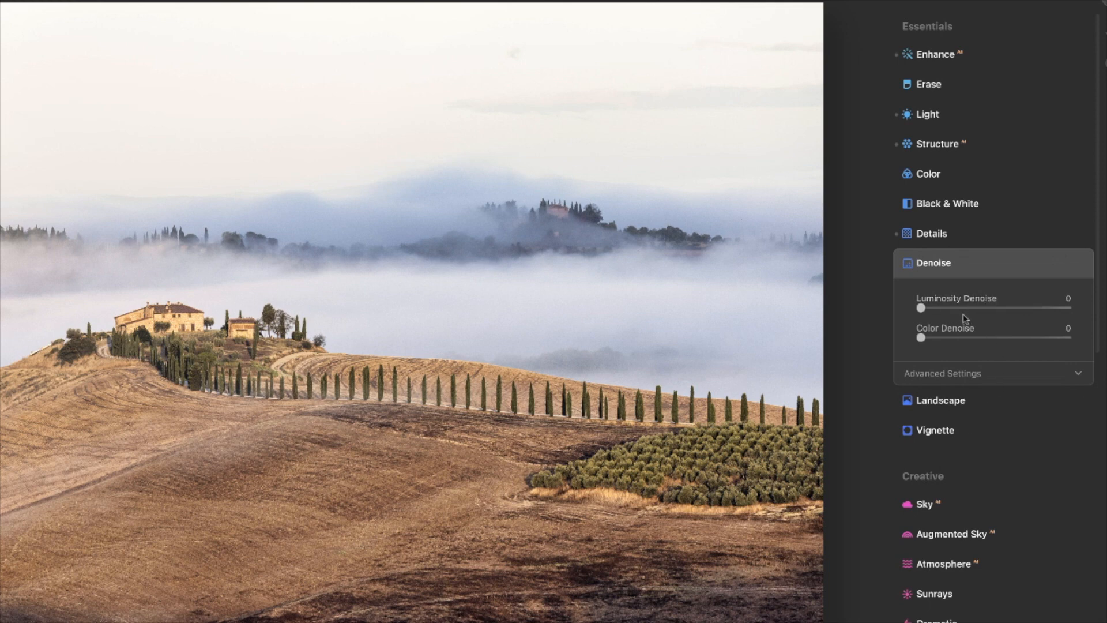
drag(921, 307, 1066, 307)
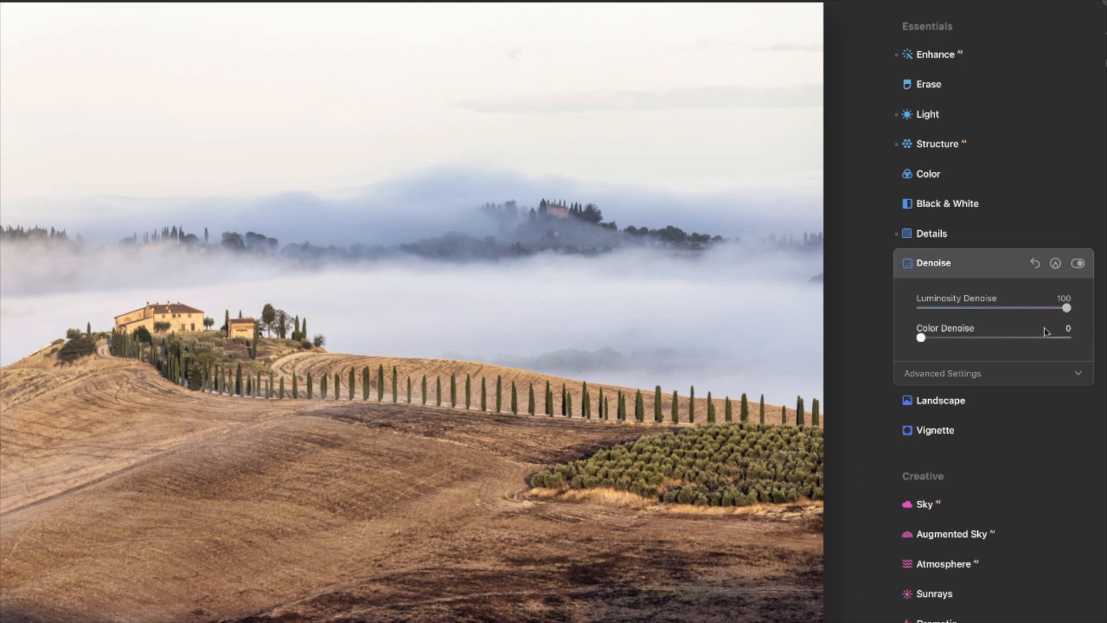
drag(927, 339, 1001, 344)
click(1077, 263)
click(1076, 264)
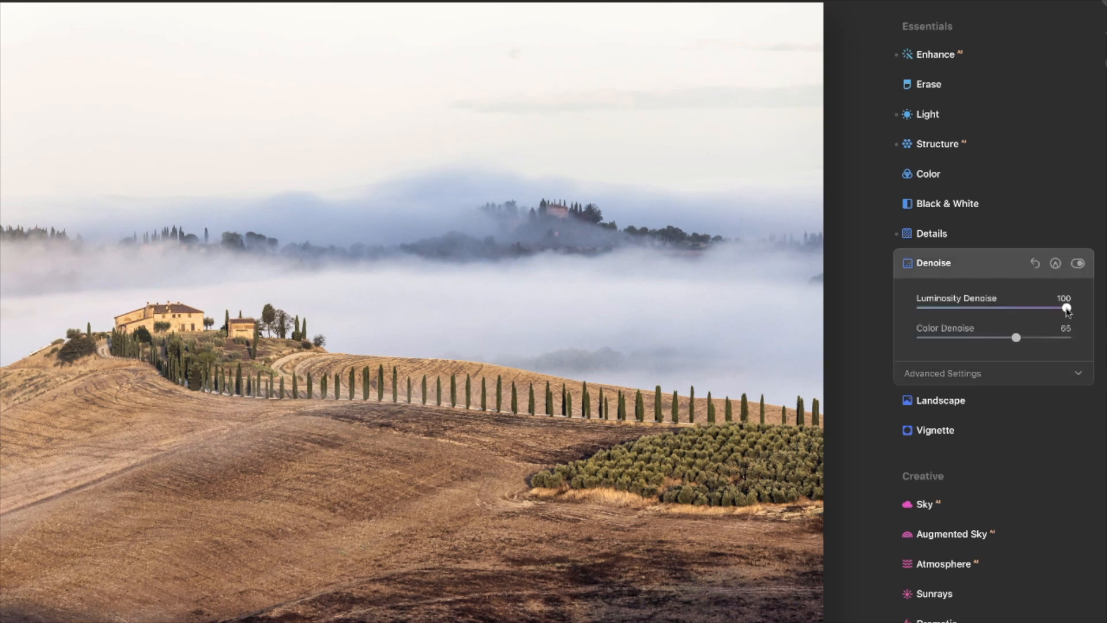
drag(1067, 308, 906, 313)
drag(1016, 338, 885, 339)
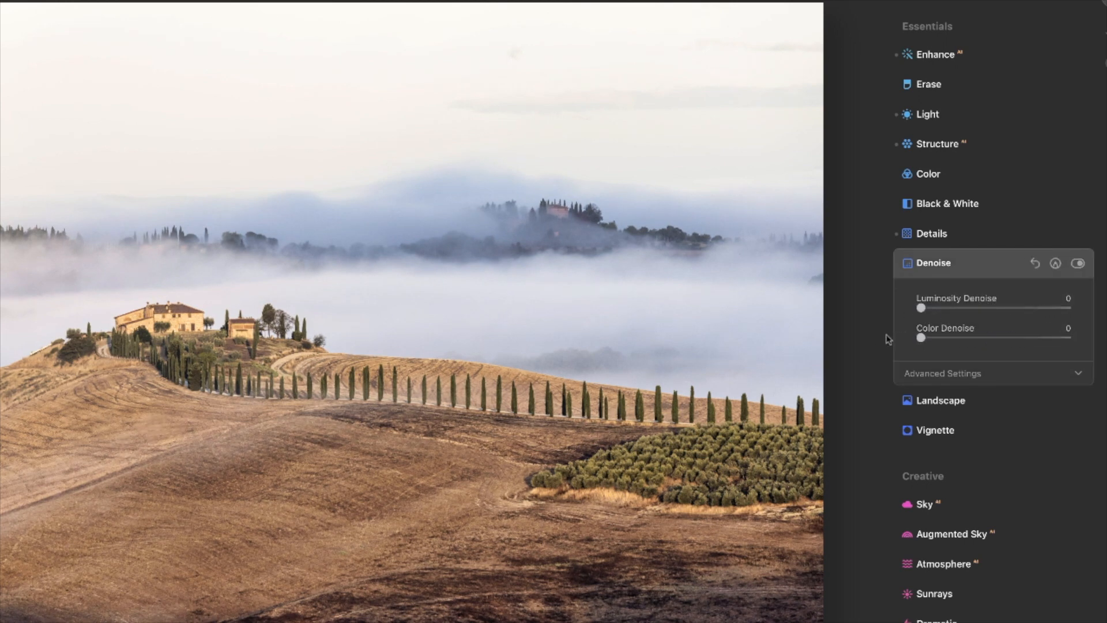
In the Landscape settings, set Dehaze to 10 and Golden Hour to 13
click(954, 406)
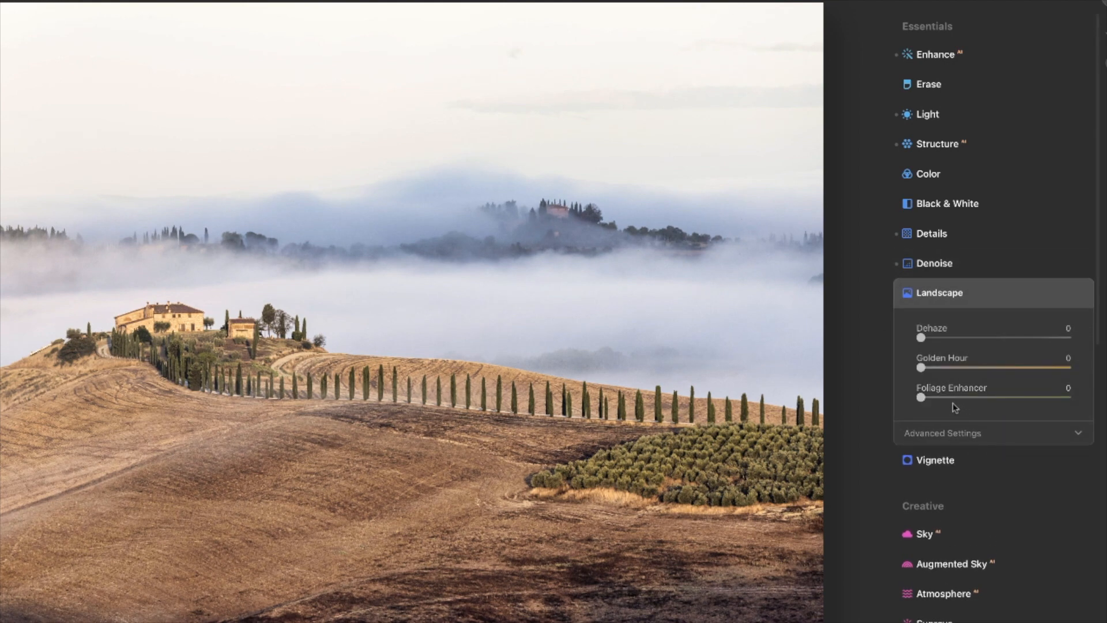
click(1076, 436)
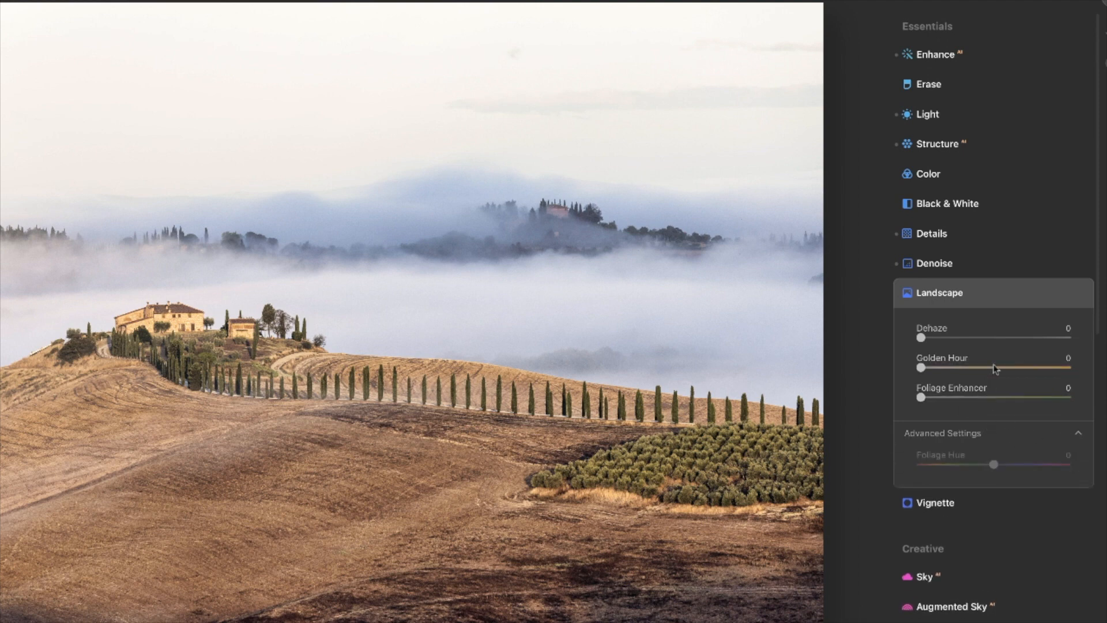
drag(924, 337, 1030, 356)
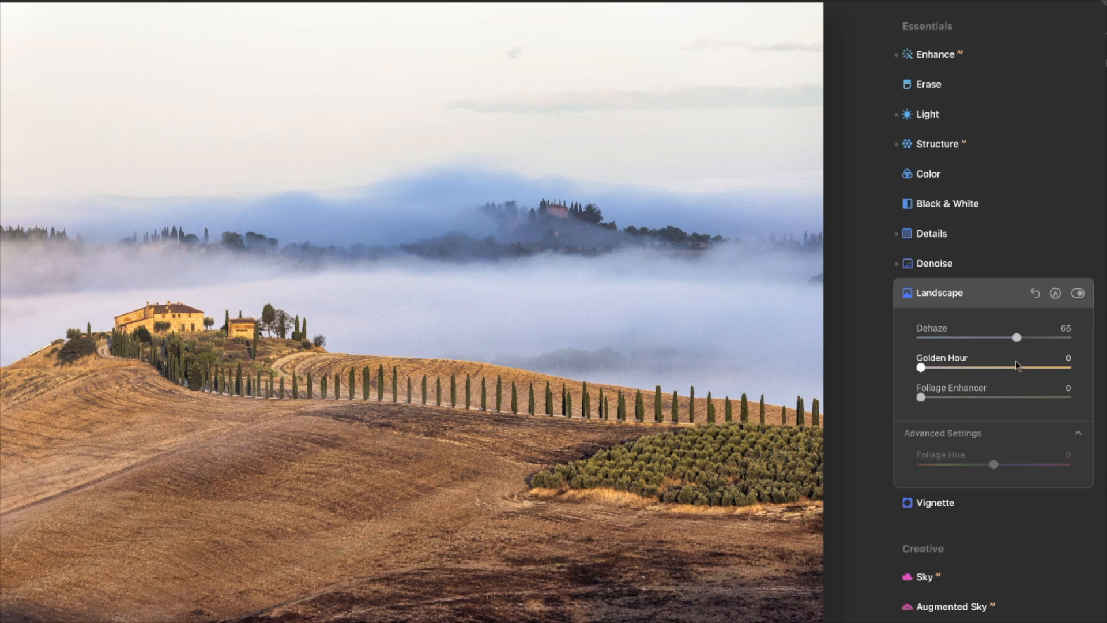
drag(1049, 338, 943, 374)
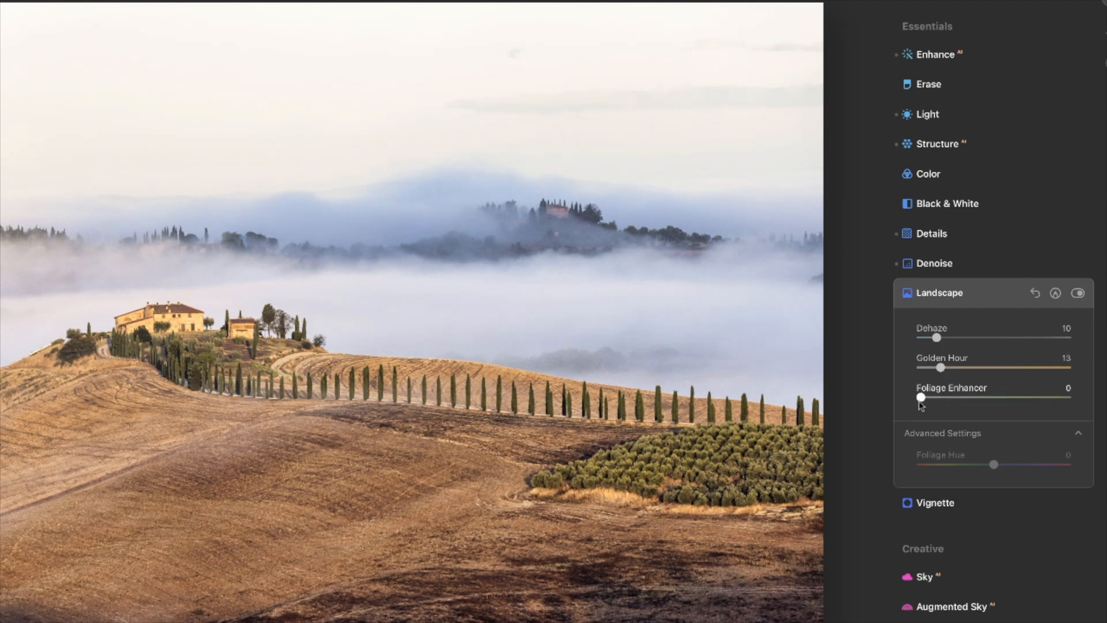
Try the Landscape Foliage Enhancer at 100 with the effect off and on, and settle on 33
drag(921, 397, 1074, 409)
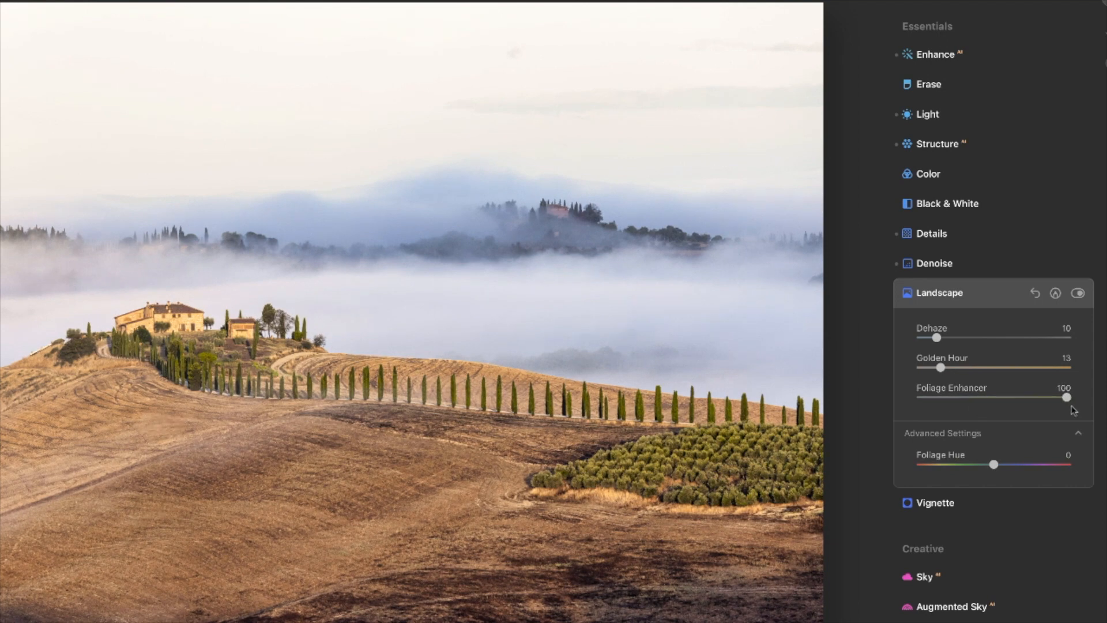
click(1077, 294)
click(1077, 293)
drag(1067, 398, 970, 399)
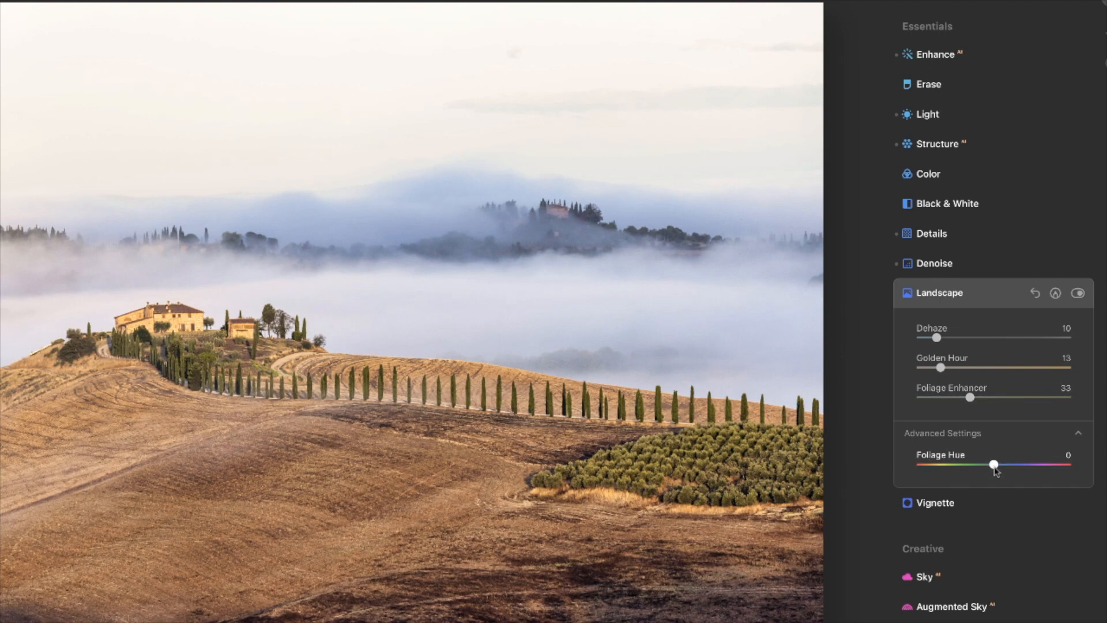
click(1078, 434)
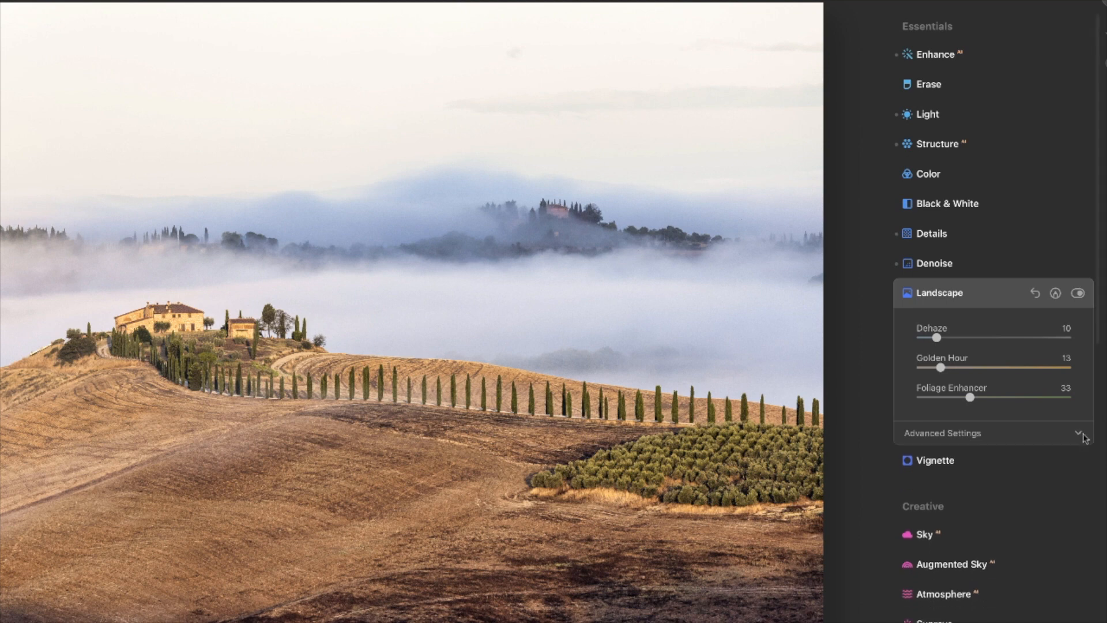
Compare the photo repeatedly with the Landscape effect off and on
click(1076, 293)
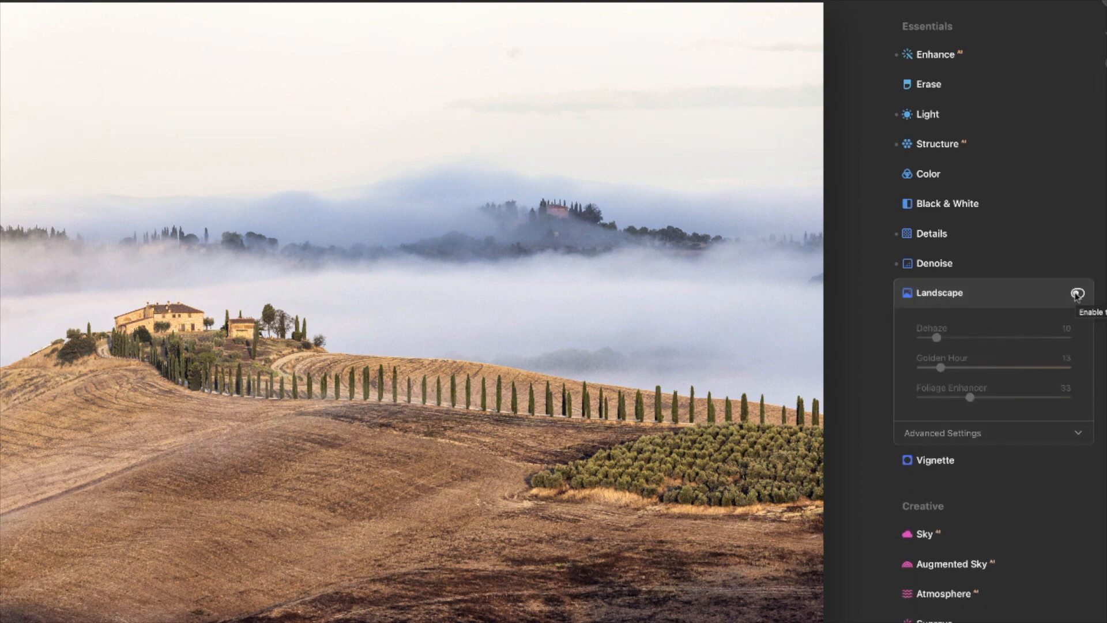
click(1077, 295)
click(1077, 295)
click(1077, 294)
click(1077, 294)
click(1077, 294)
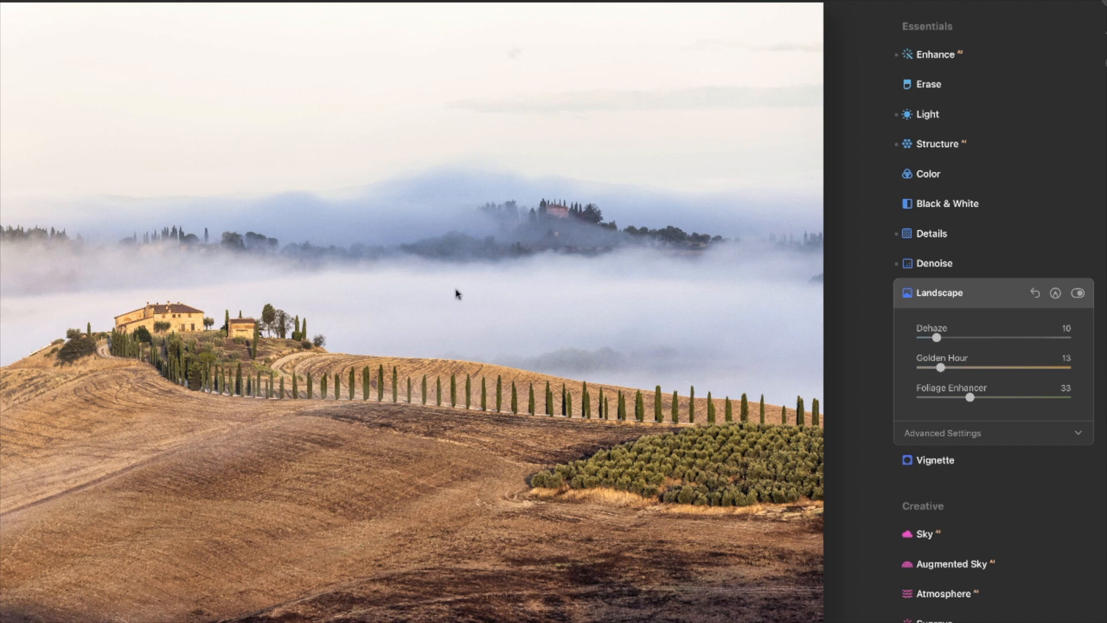
click(1077, 294)
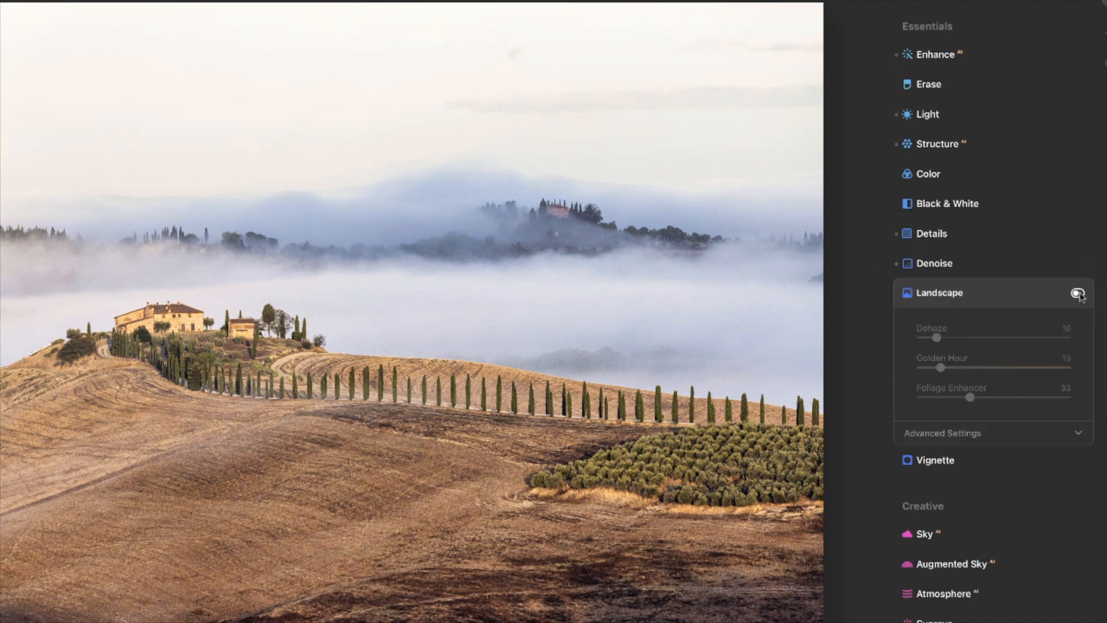
click(1078, 294)
click(1078, 294)
click(1079, 295)
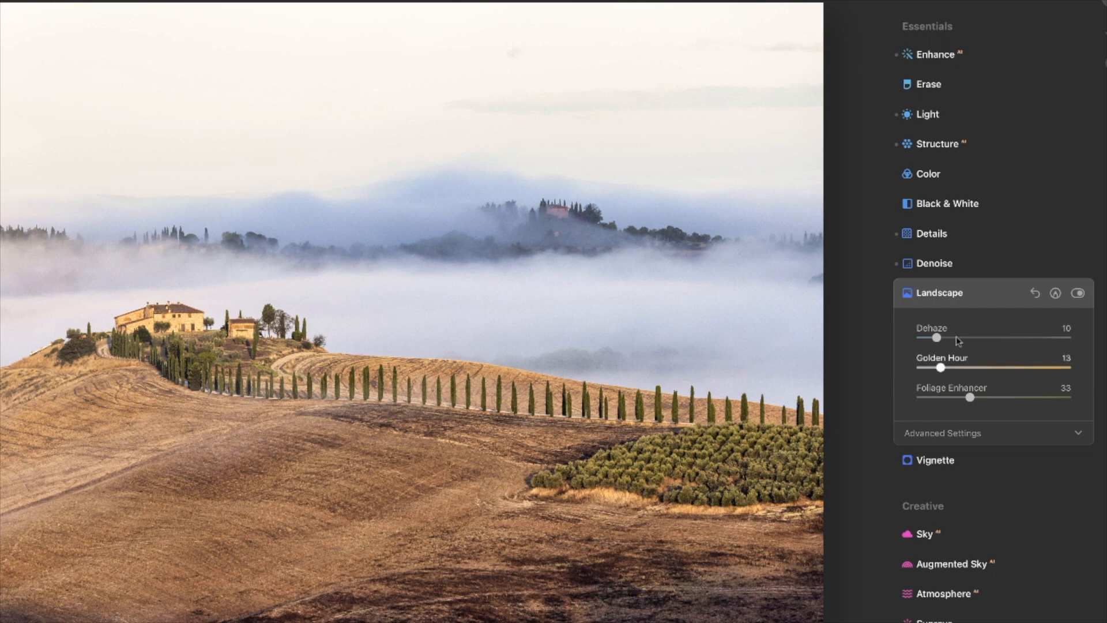
Look over the Vignette settings, the list of Creative tools and the Sky replacement options
click(942, 464)
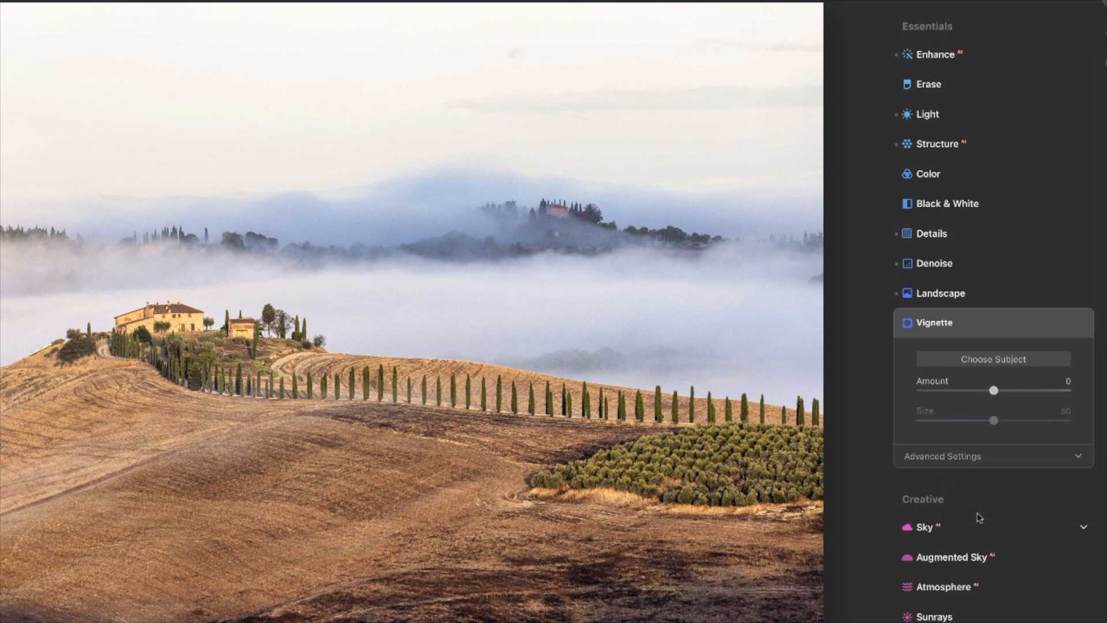
scroll(975, 519, down, 7)
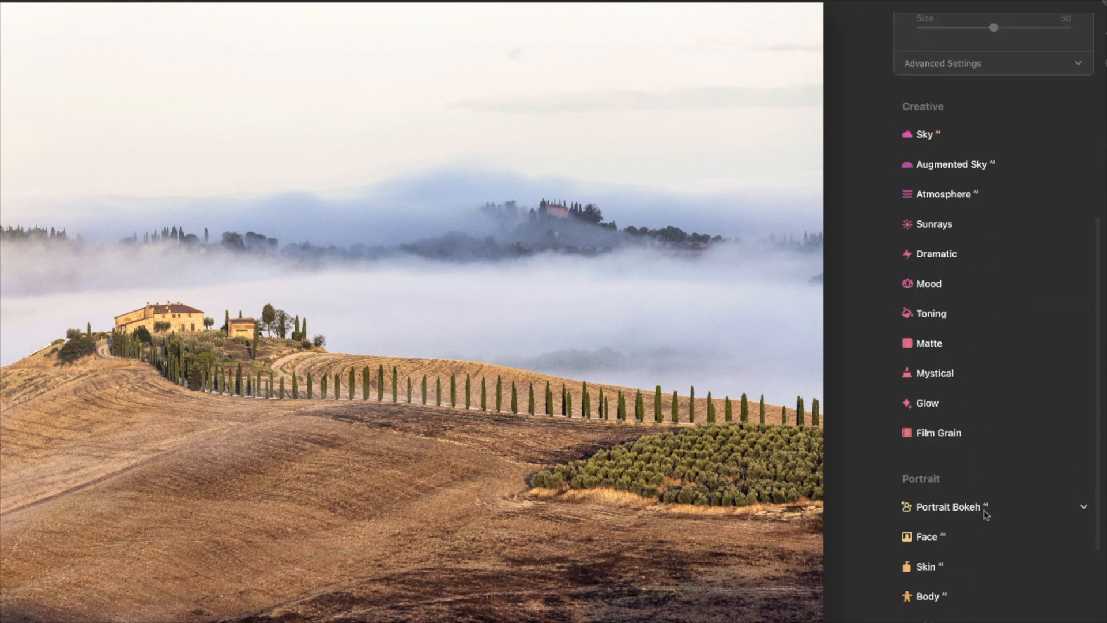
click(924, 135)
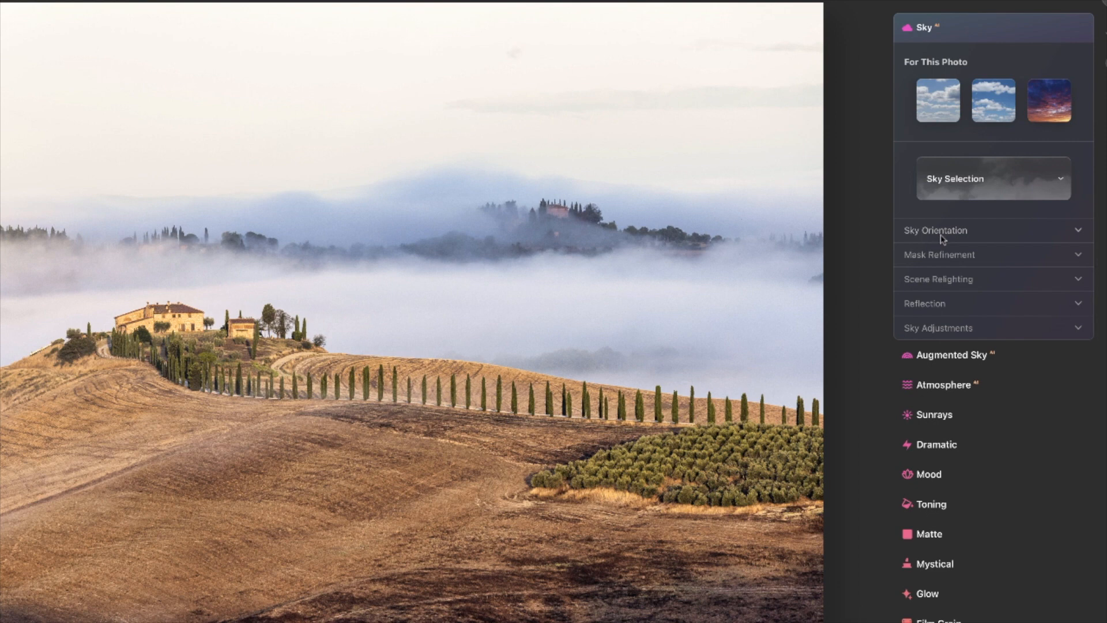
Apply Atmosphere in Layered Fog mode with Amount 44 and Depth 45, and compare the photo with it off and on
click(944, 386)
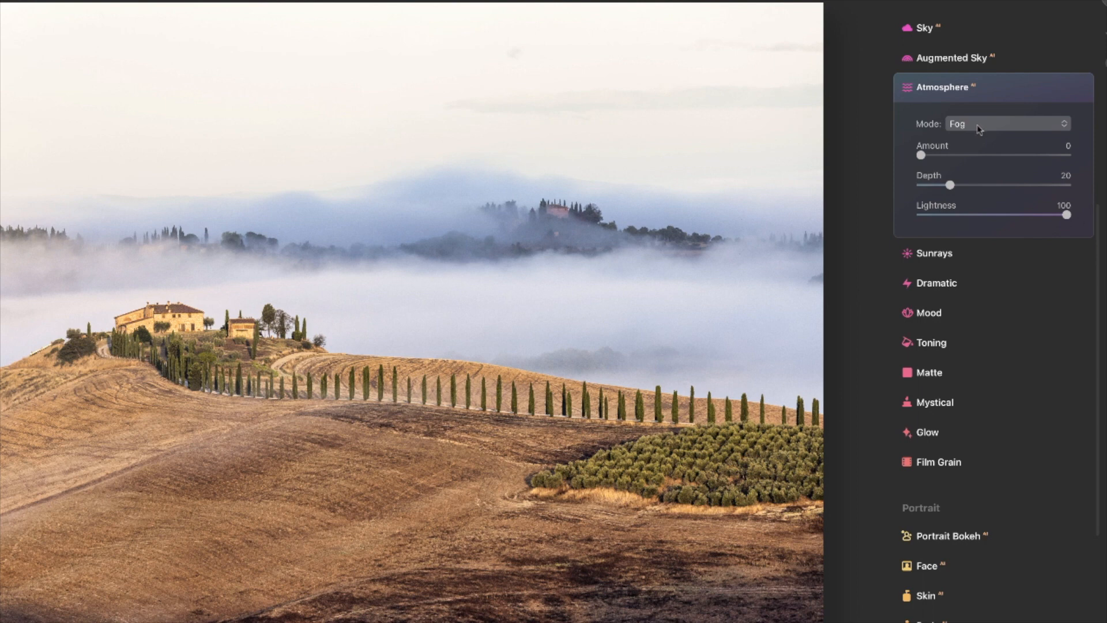
click(1007, 128)
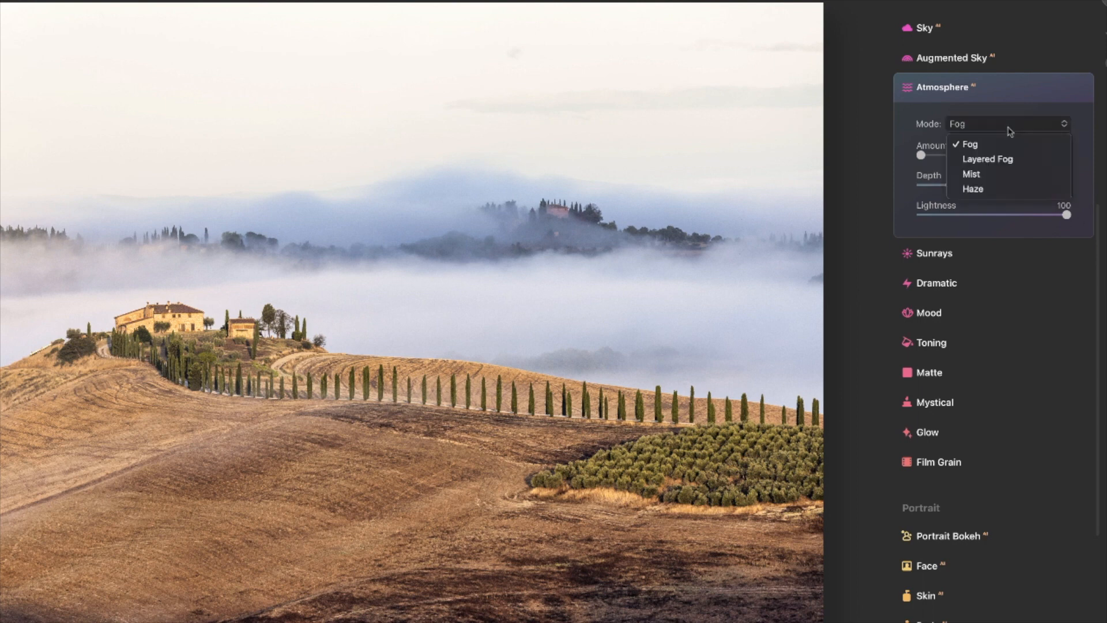
click(993, 164)
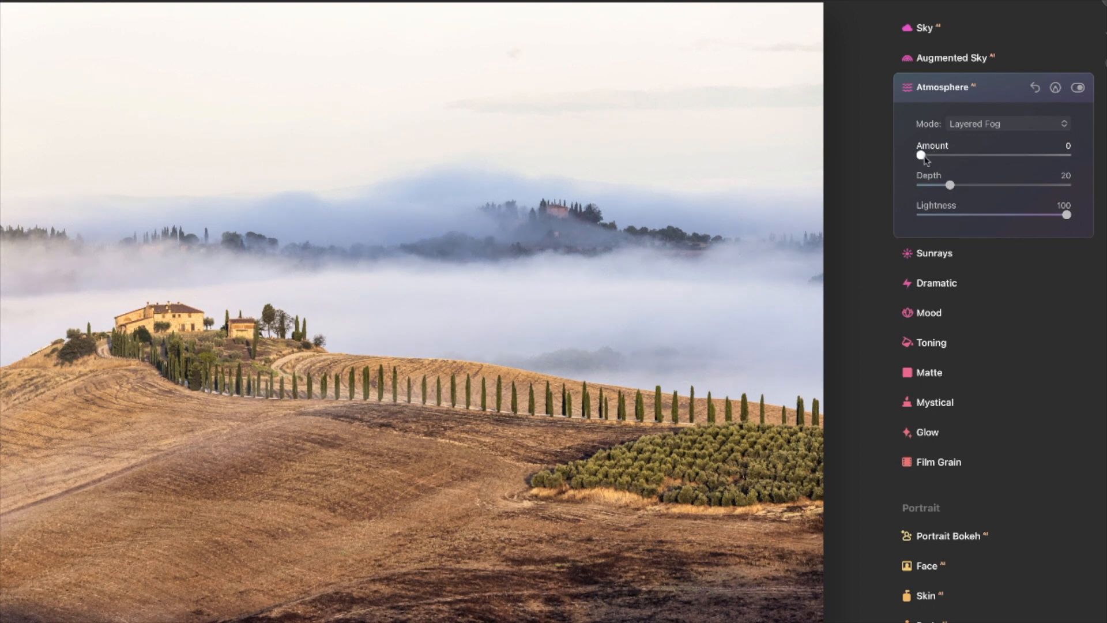
drag(921, 156, 1033, 170)
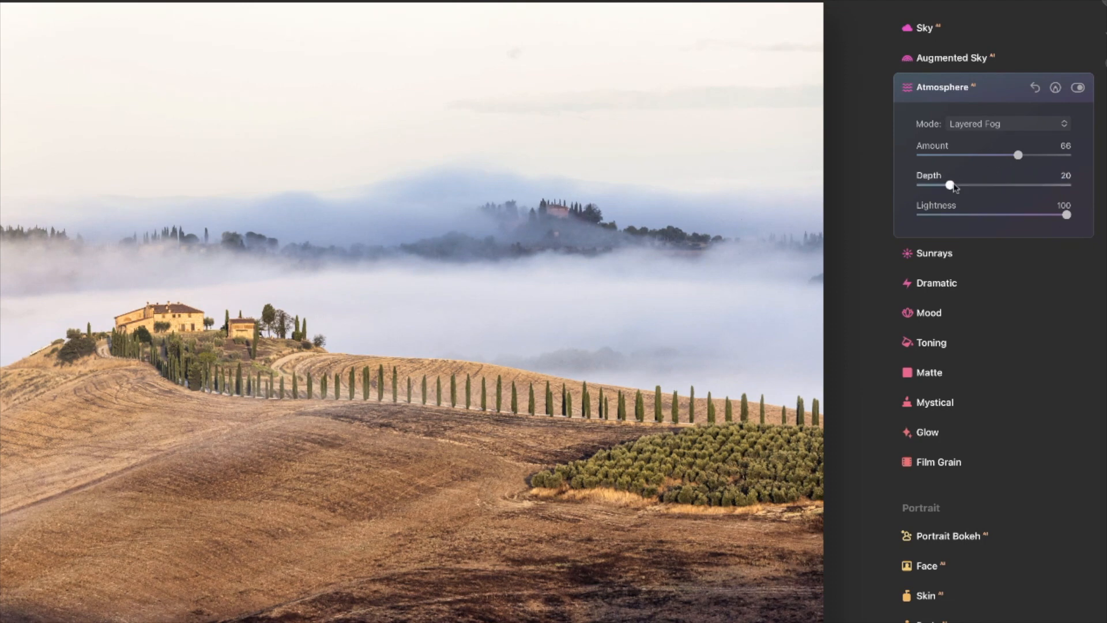
drag(951, 185, 998, 191)
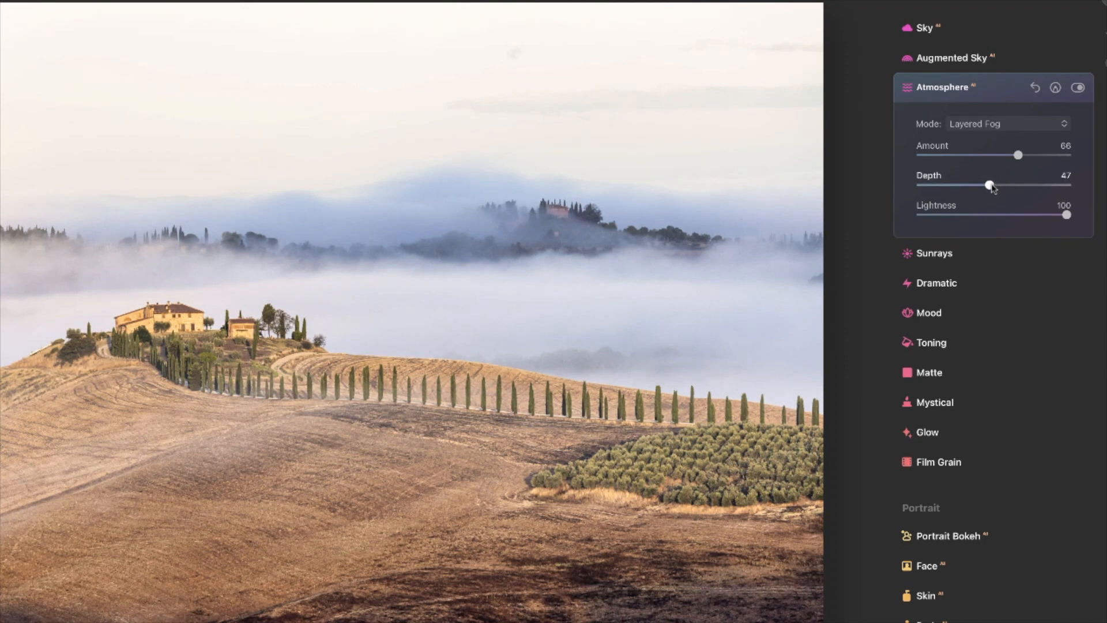
drag(990, 186, 986, 154)
click(1078, 88)
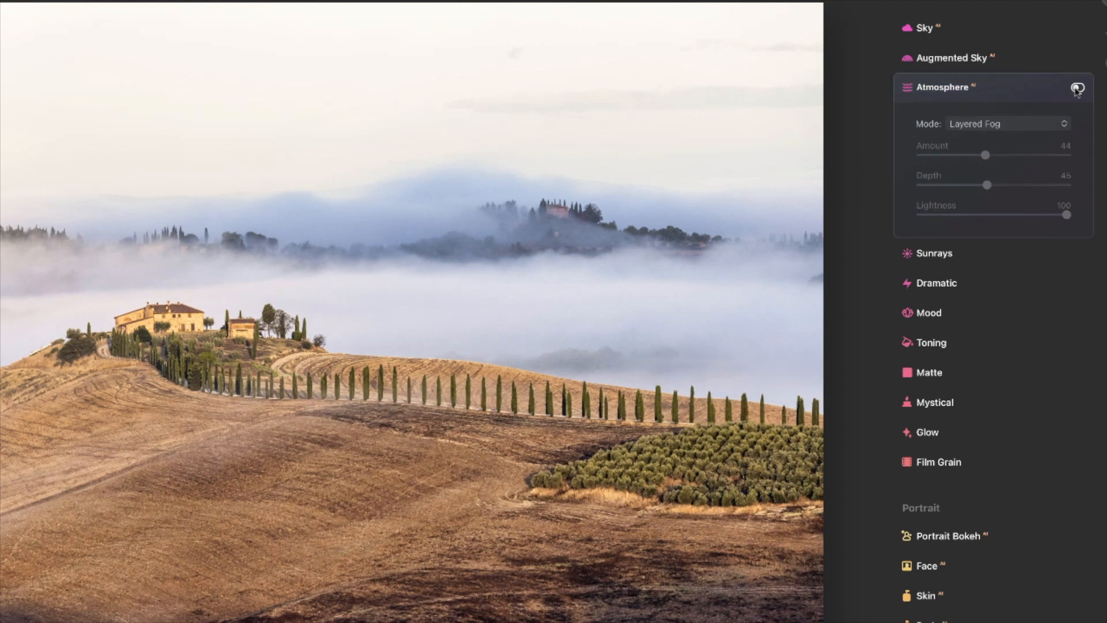
click(1078, 89)
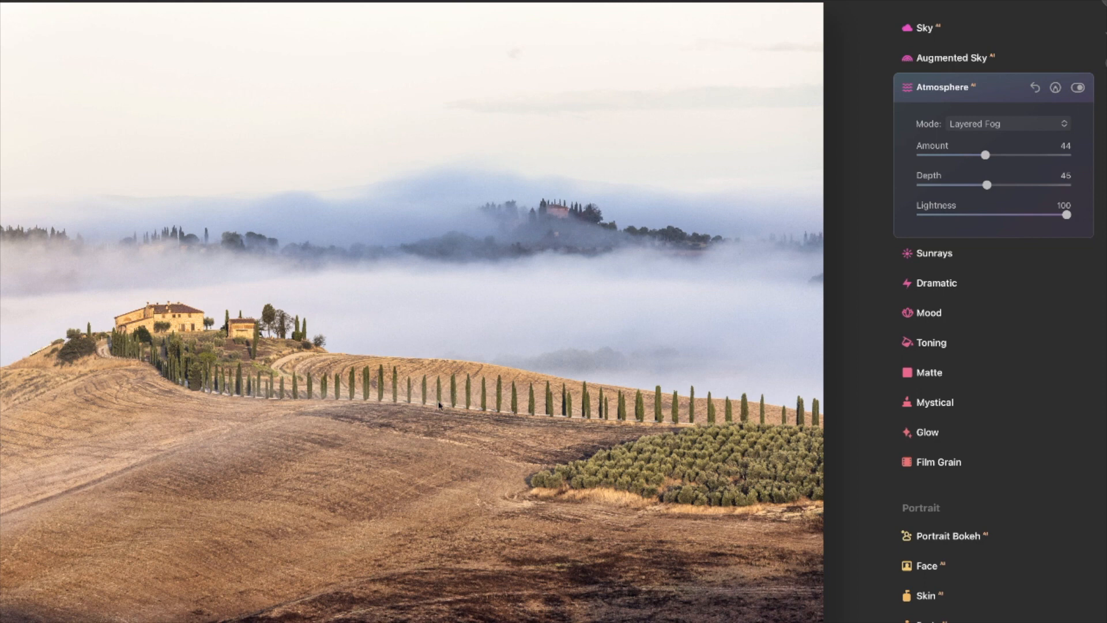
Reduce the layered fog to Amount 21 and Depth 22 and compare the photo with the Atmosphere effect off and on
drag(986, 156, 956, 186)
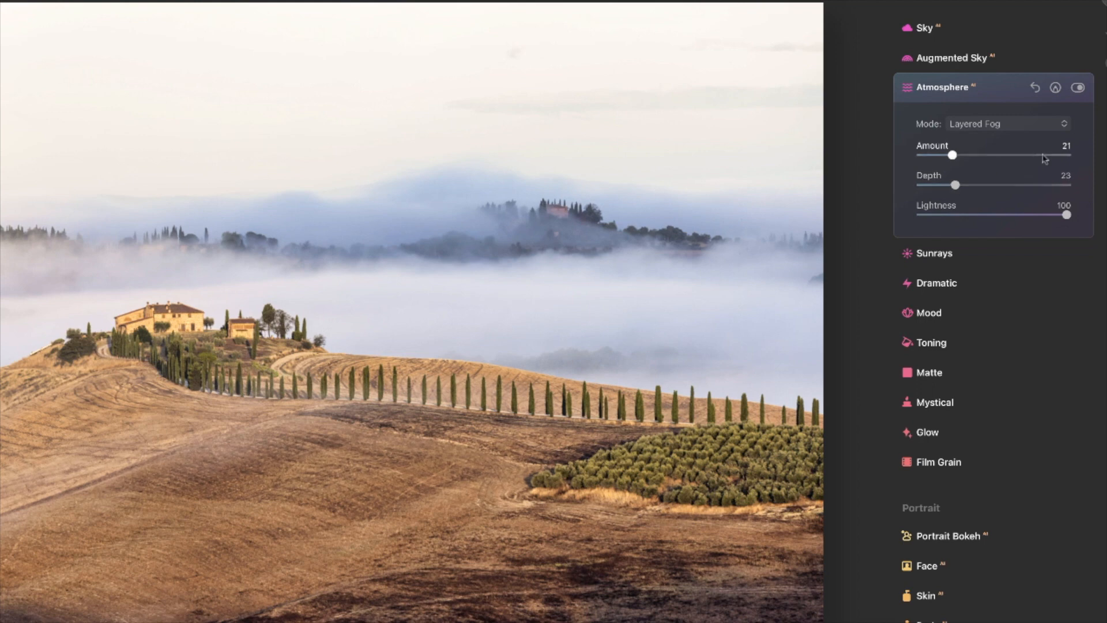
drag(956, 186, 954, 186)
click(1077, 89)
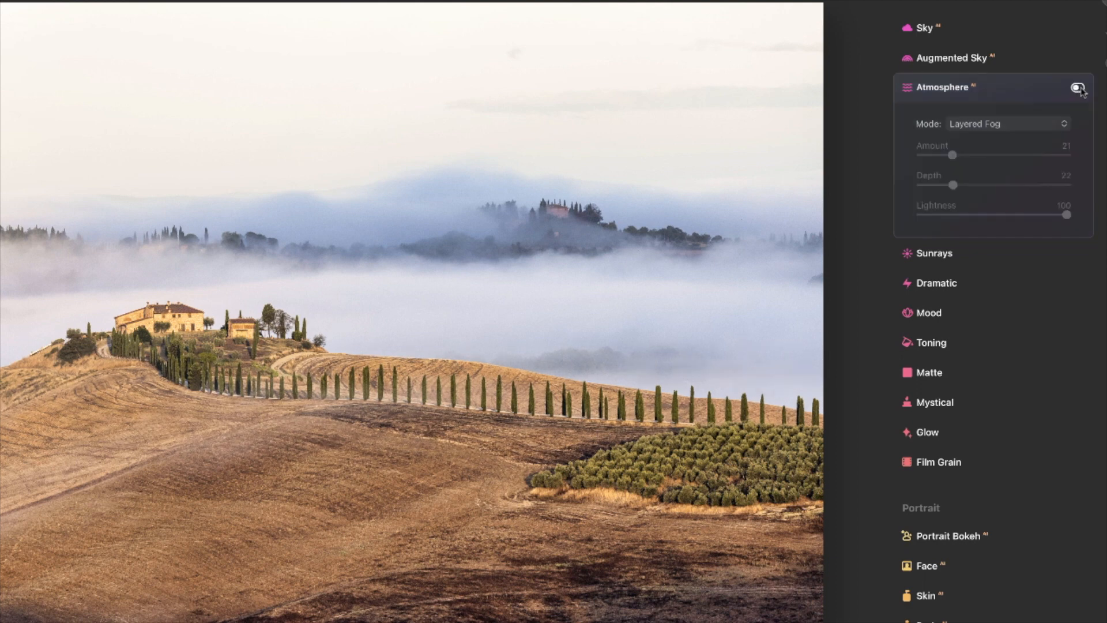
click(1077, 89)
click(1077, 89)
click(1076, 88)
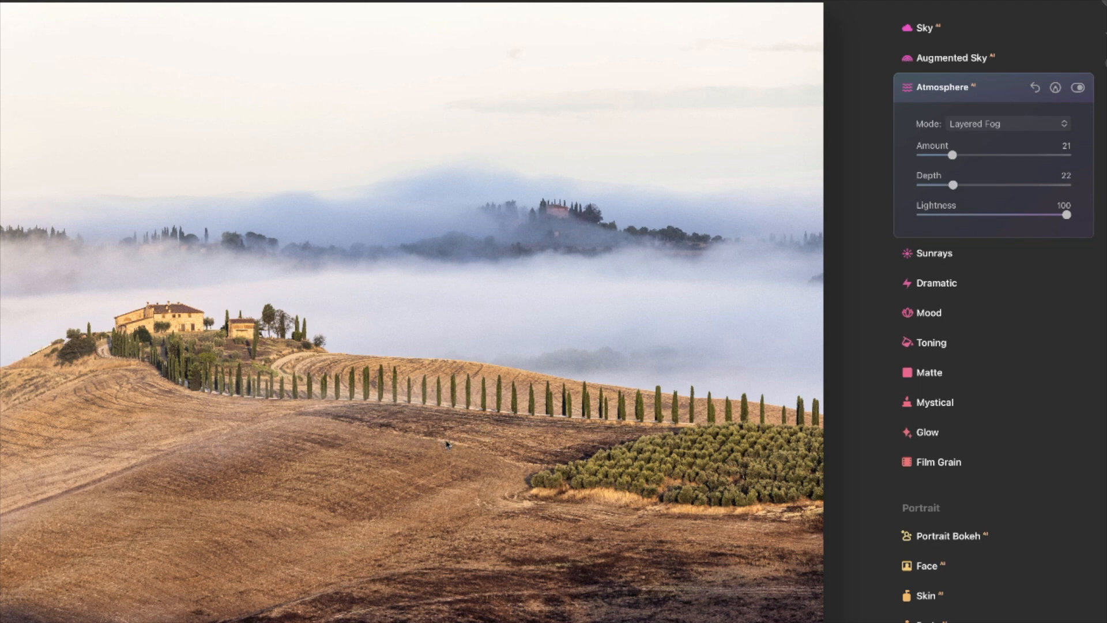
Look at the Sunrays settings, then try the Dramatic effect at Amount 75 and lower it to 12
click(975, 254)
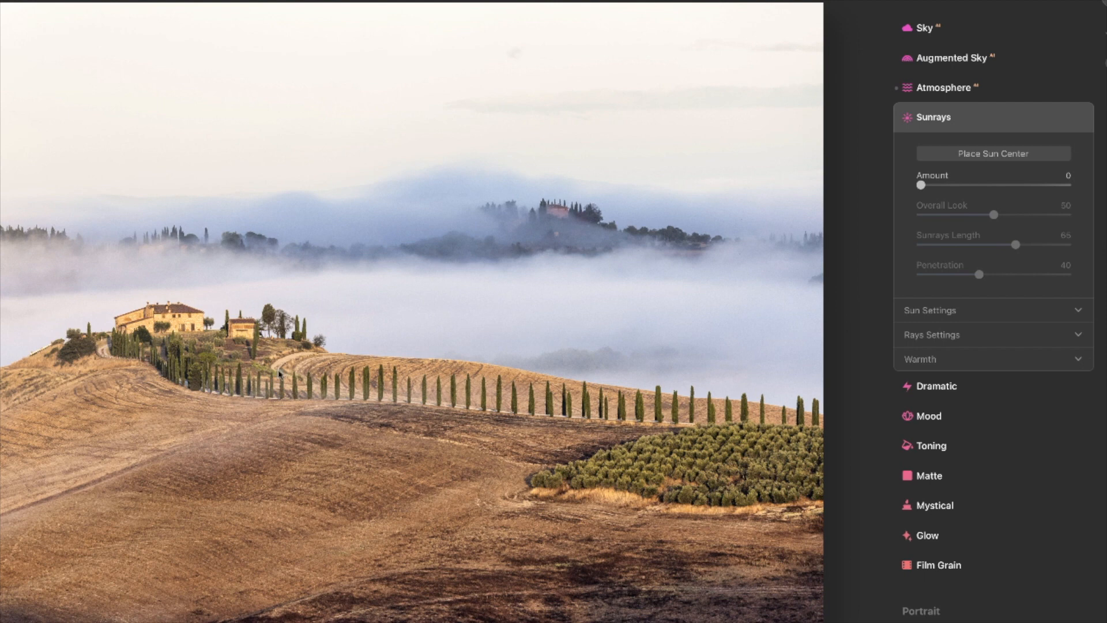
click(929, 118)
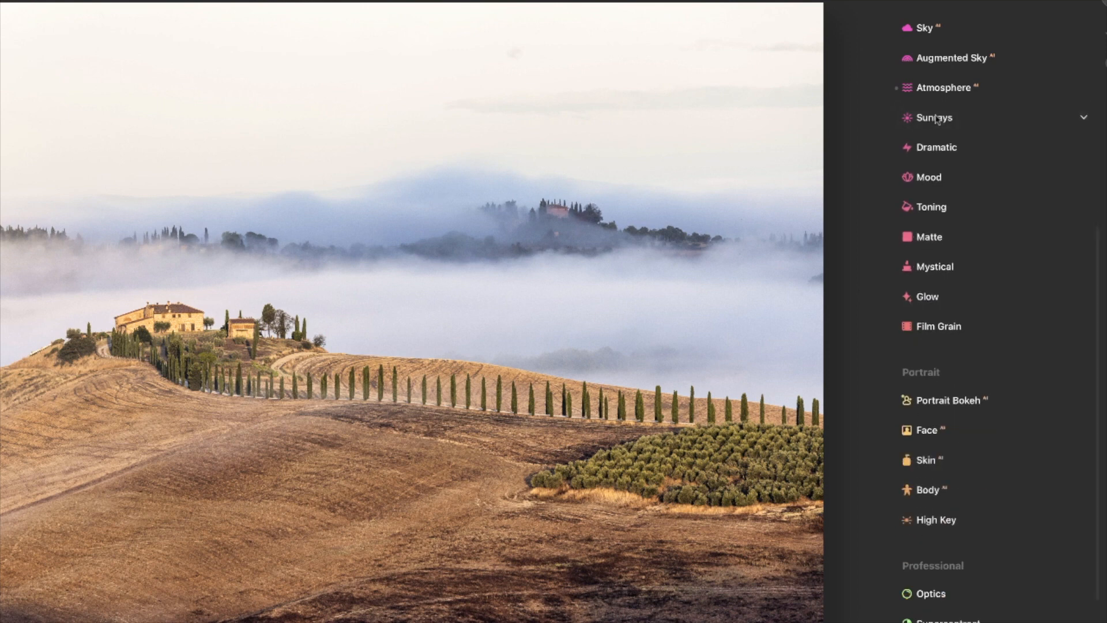
click(940, 148)
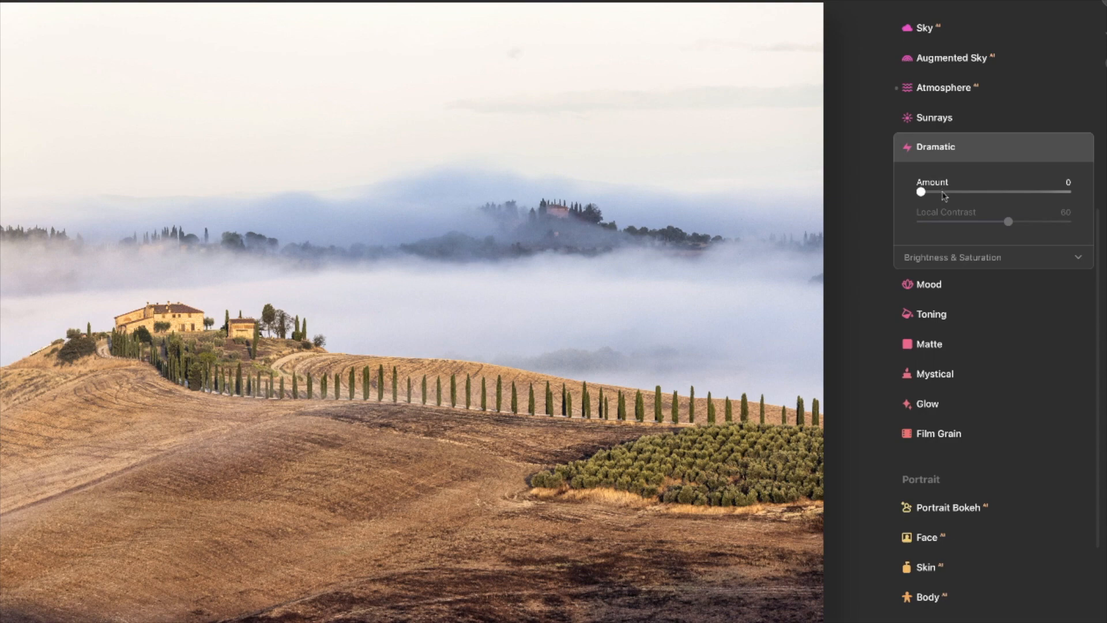
drag(923, 193, 1039, 207)
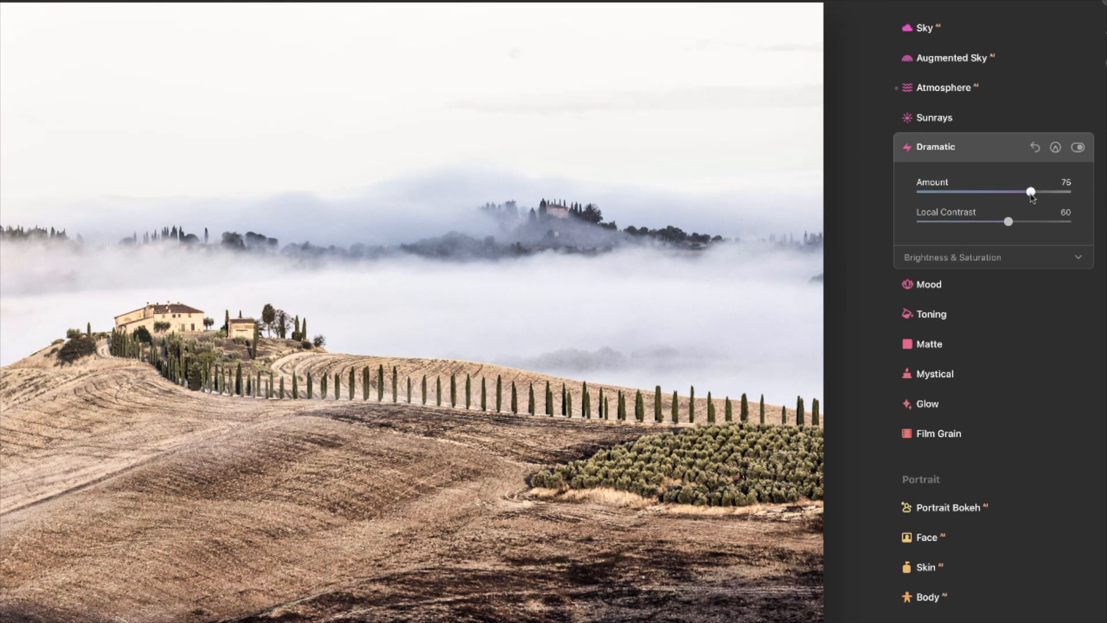
drag(1034, 193, 939, 194)
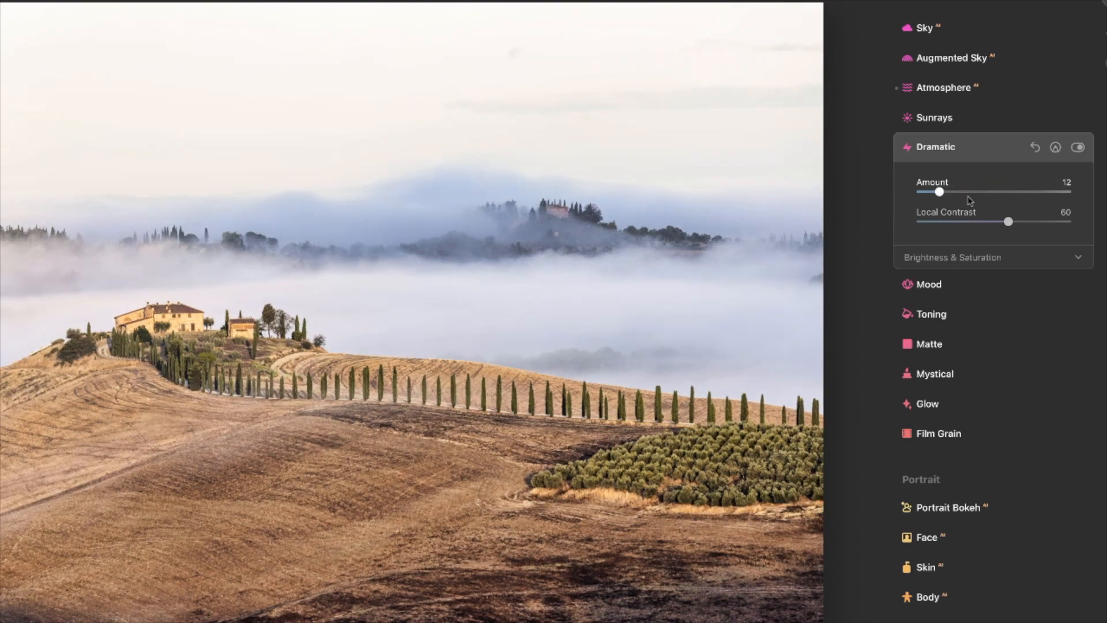
Raise the Dramatic Amount to 25 and set its Saturation to -5
click(1078, 258)
drag(976, 319, 987, 321)
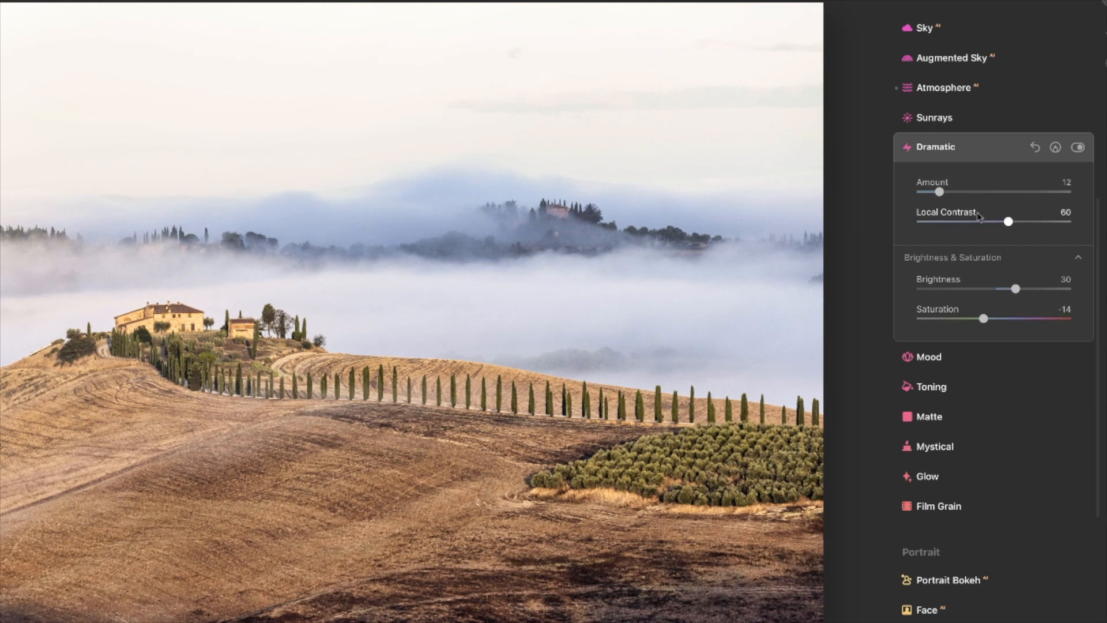
drag(940, 193, 959, 194)
drag(985, 322, 990, 320)
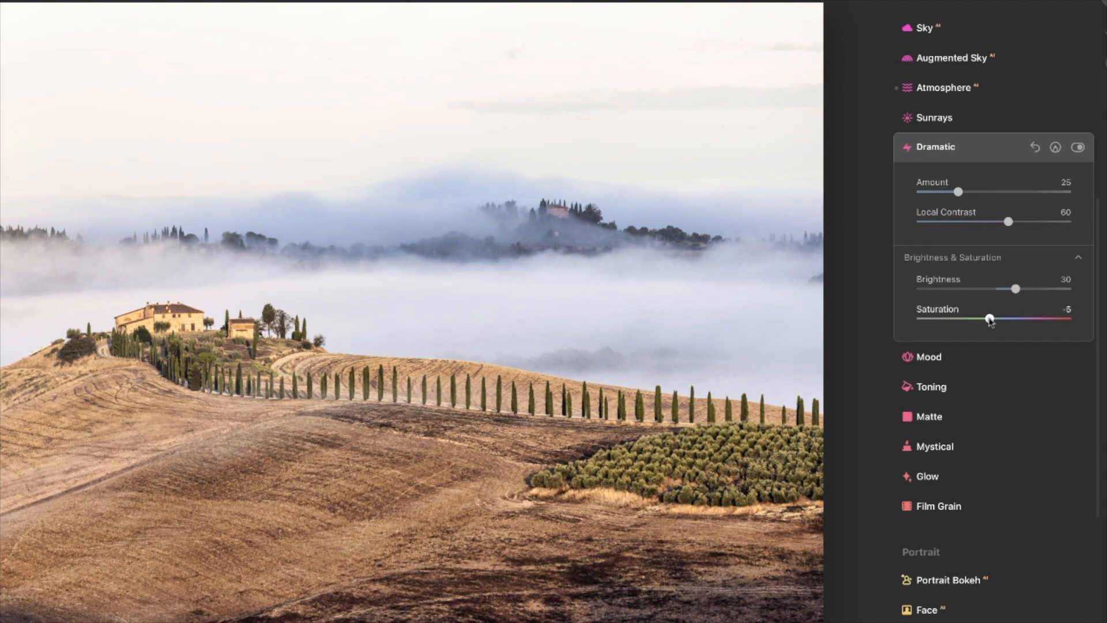
Compare the photo with the Dramatic effect switched off and on
click(1076, 149)
click(1079, 149)
click(1077, 149)
click(1080, 150)
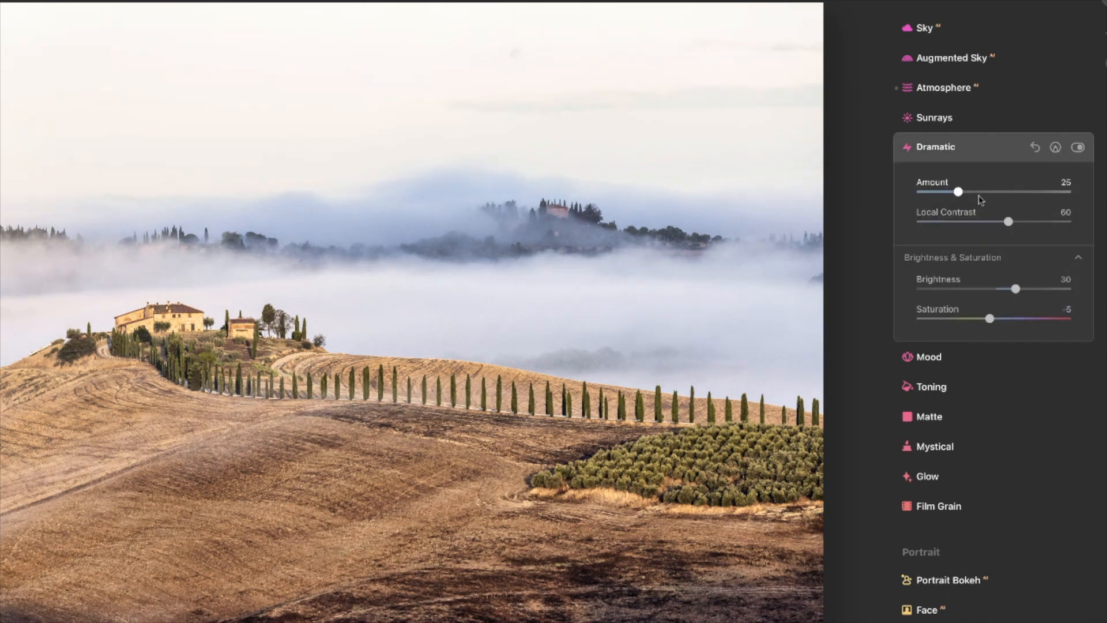
Set the Dramatic Amount to 17 and Saturation to 9, and compare the photo with and without the effect
drag(956, 192, 945, 194)
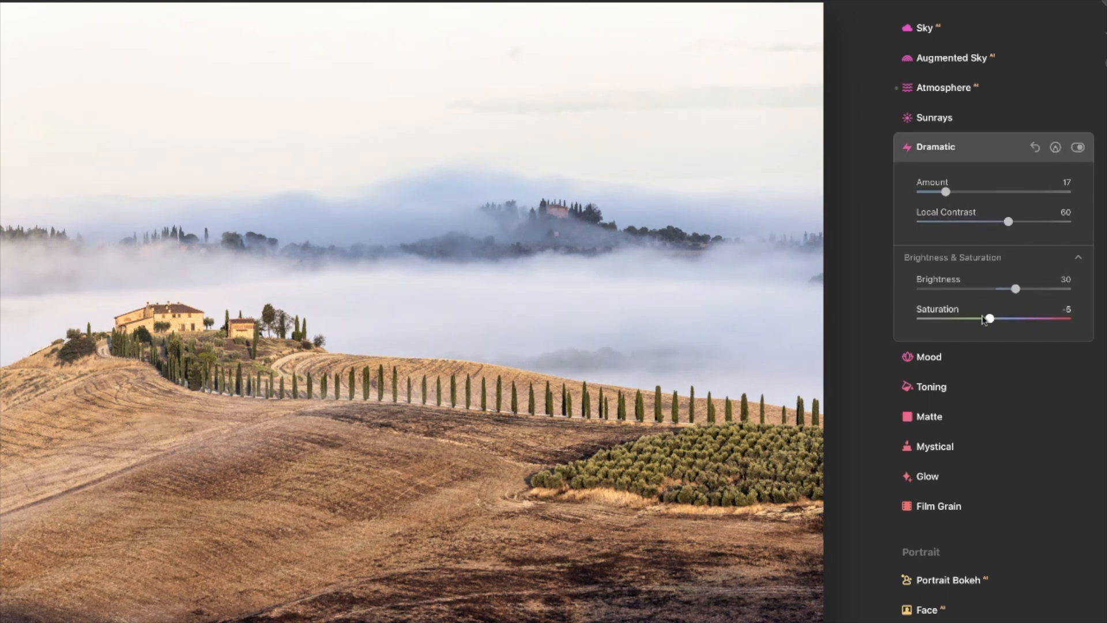
drag(990, 320, 1002, 320)
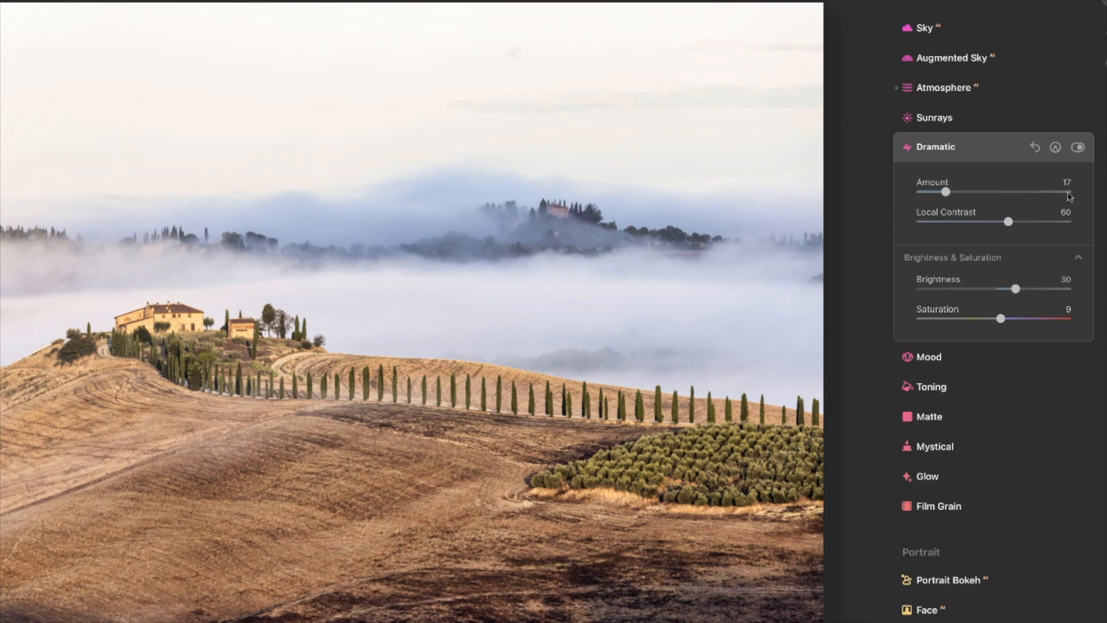
click(1077, 148)
click(1077, 148)
click(1077, 148)
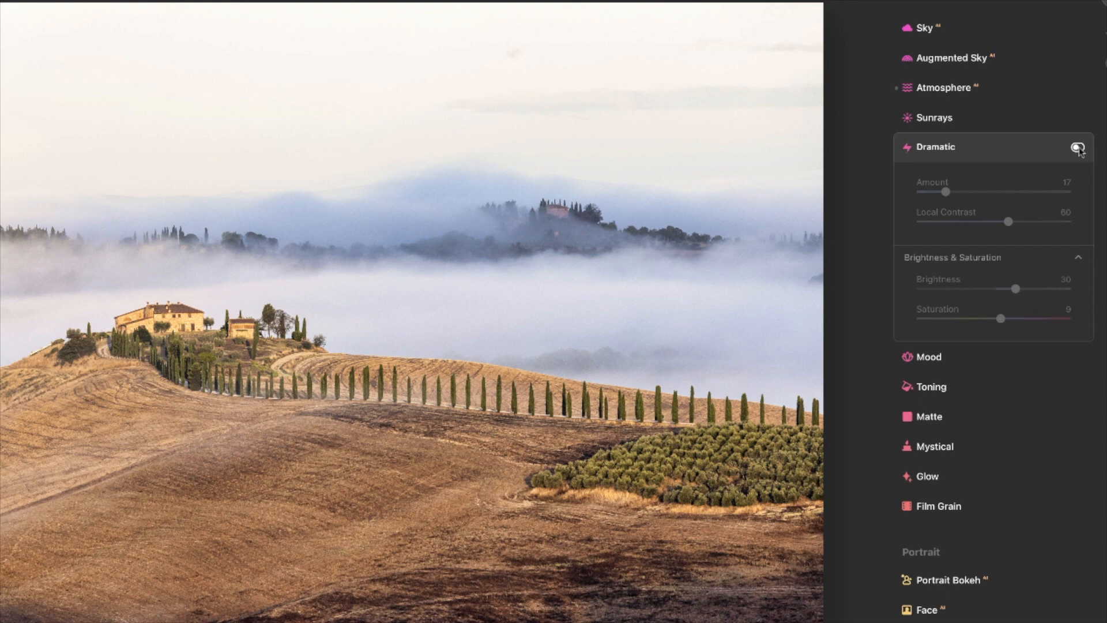
click(1078, 148)
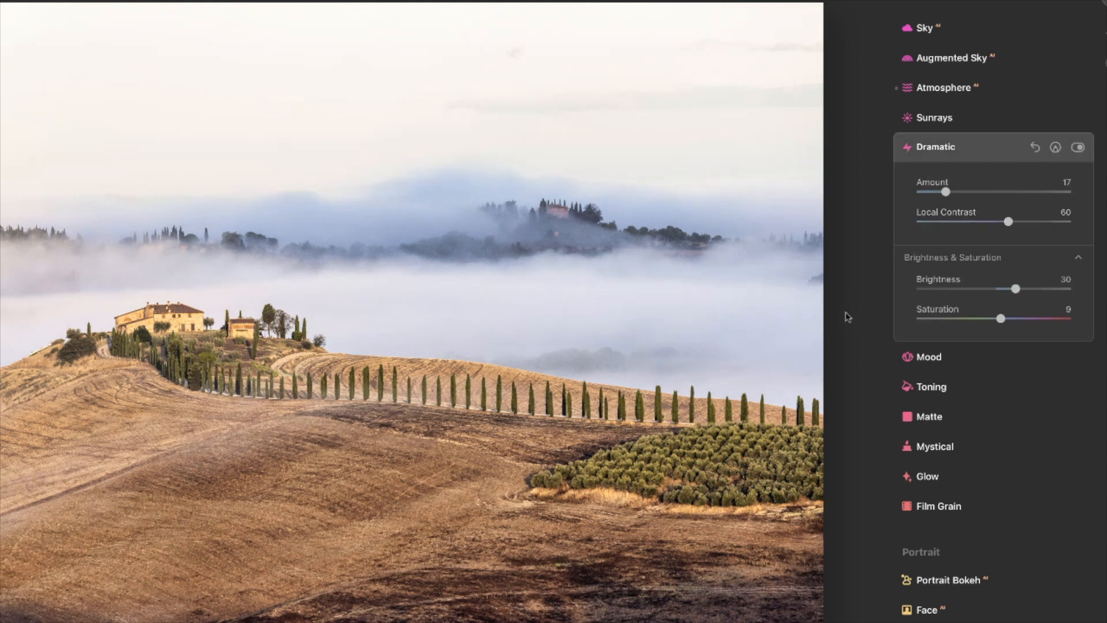
Look at the Mood settings and the available LUTs without choosing one
click(930, 359)
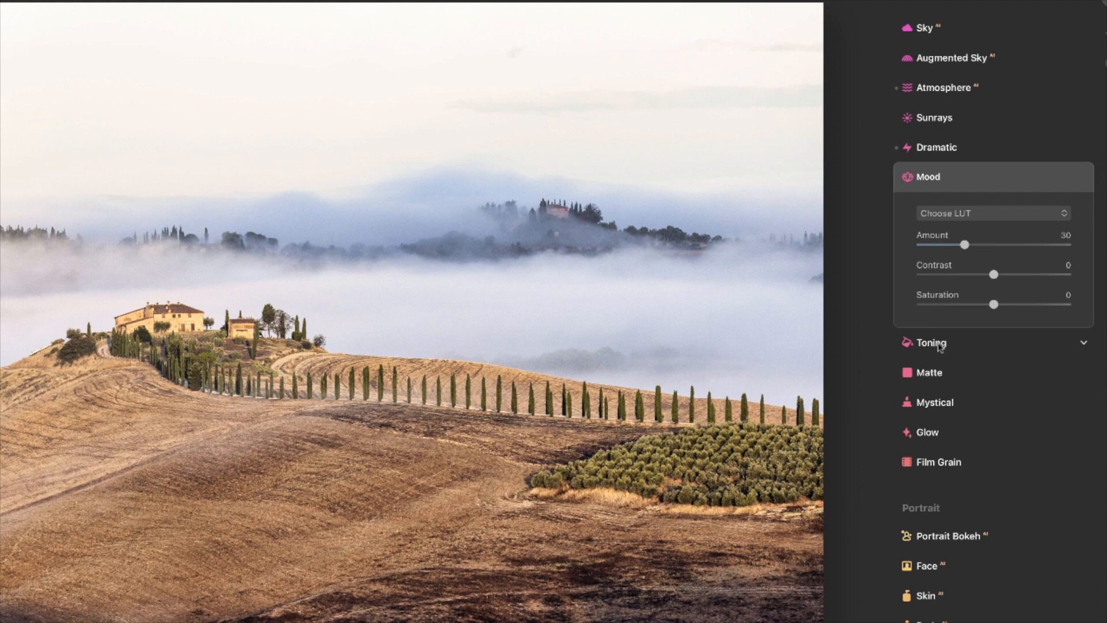
click(1010, 217)
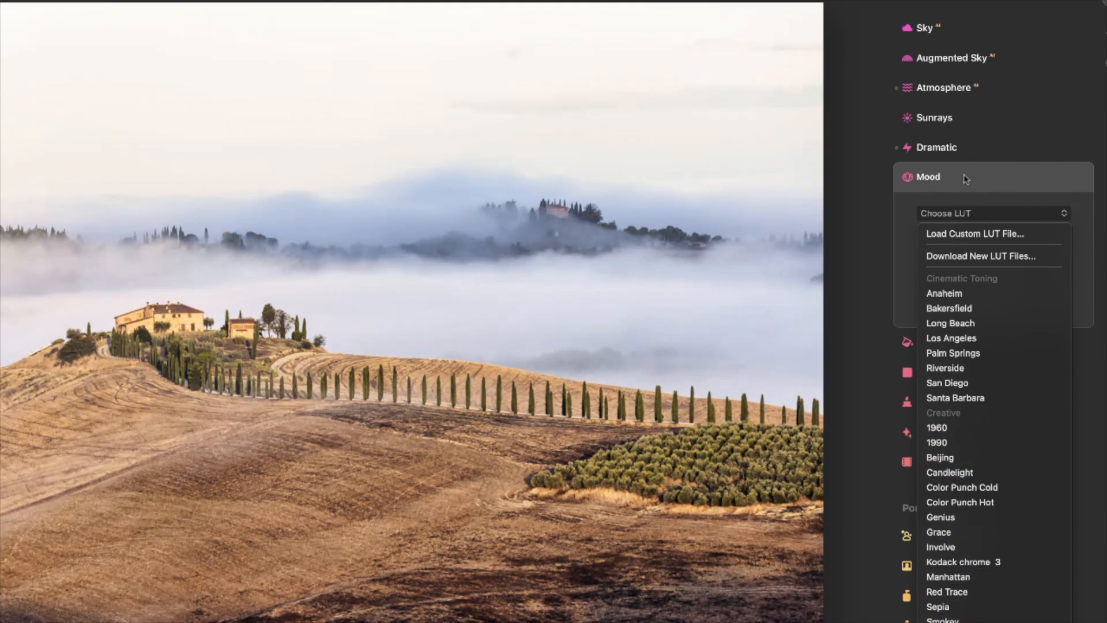
click(963, 175)
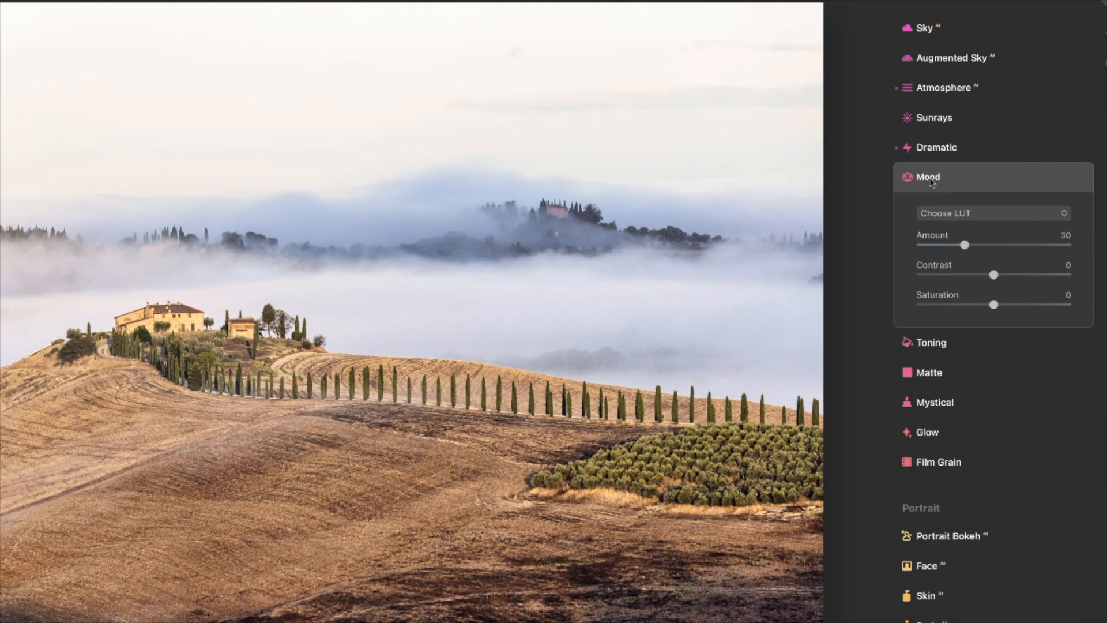
Try the Mystical effect at Amount 90, reduce it to 25, and set its Shadows to 36
click(953, 405)
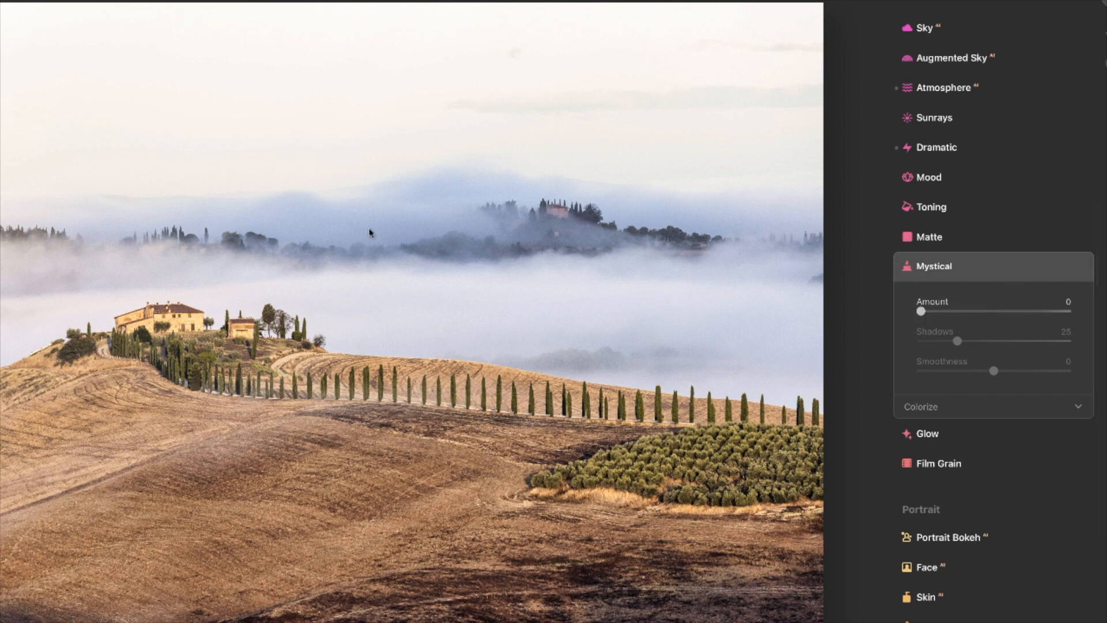
drag(922, 311, 1056, 327)
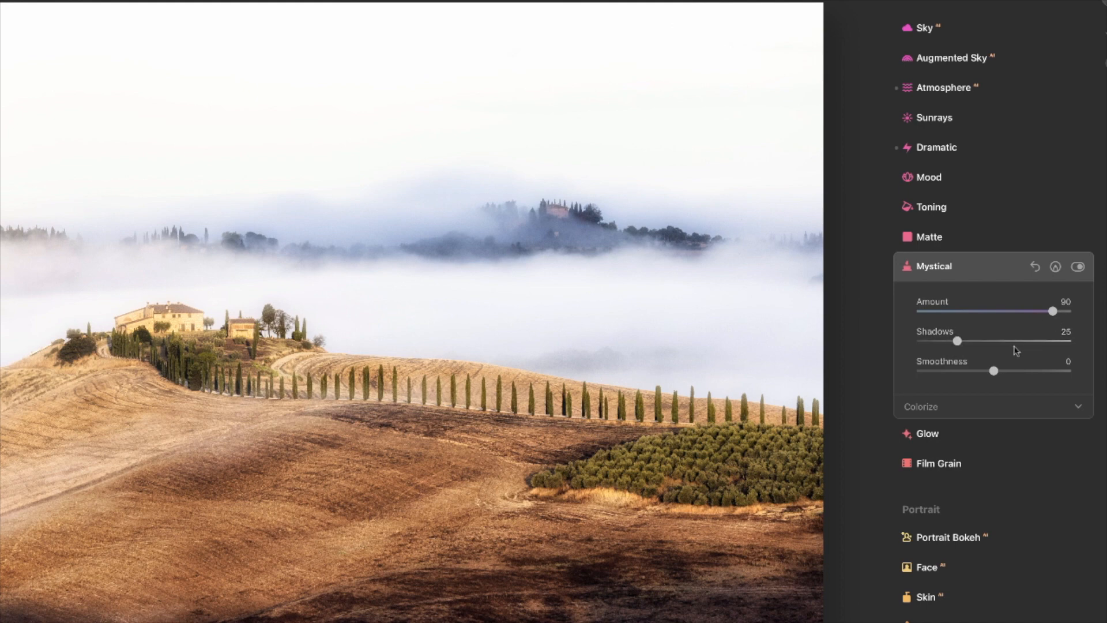
drag(1053, 312, 974, 341)
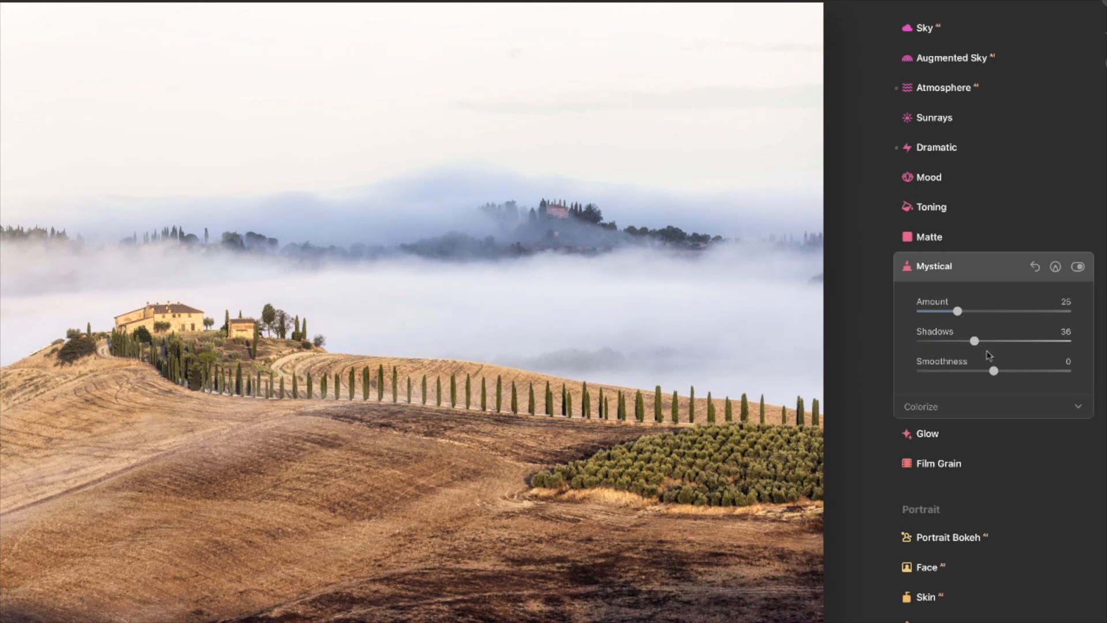
Compare the photo with the Mystical effect off and on several times
click(1076, 268)
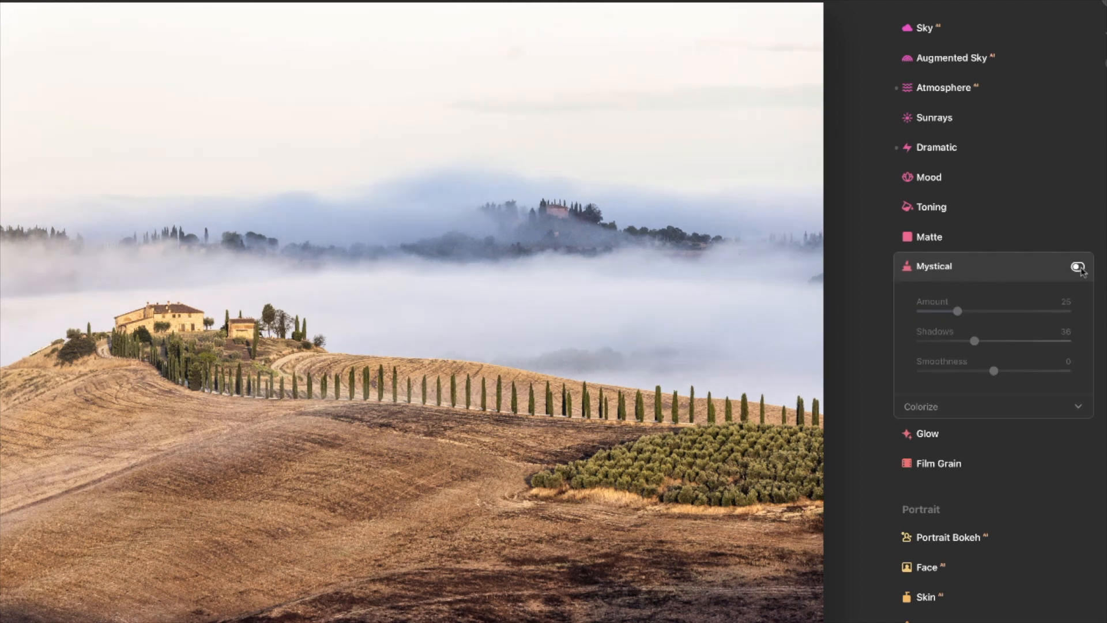
click(1078, 267)
click(1081, 269)
click(1081, 269)
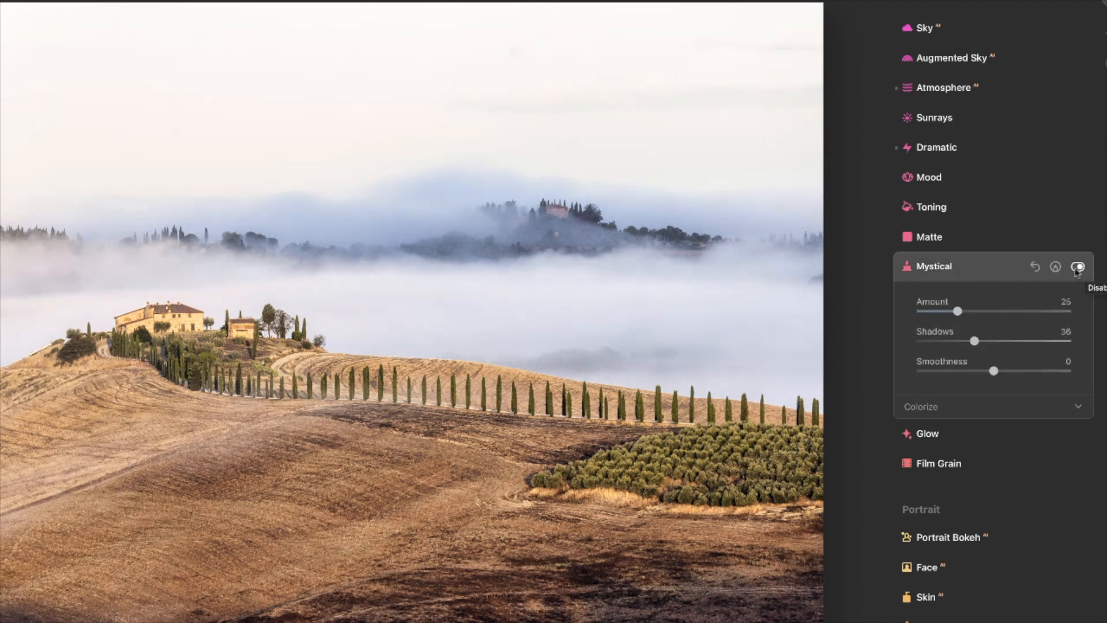
click(1078, 268)
click(1077, 268)
click(1077, 267)
click(1078, 268)
Apply Supercontrast with Contrast and Balance at 31 and -10 for Highlights, 32 and -15 for Midtones, 36 and -32 for Shadows
scroll(958, 495, down, 5)
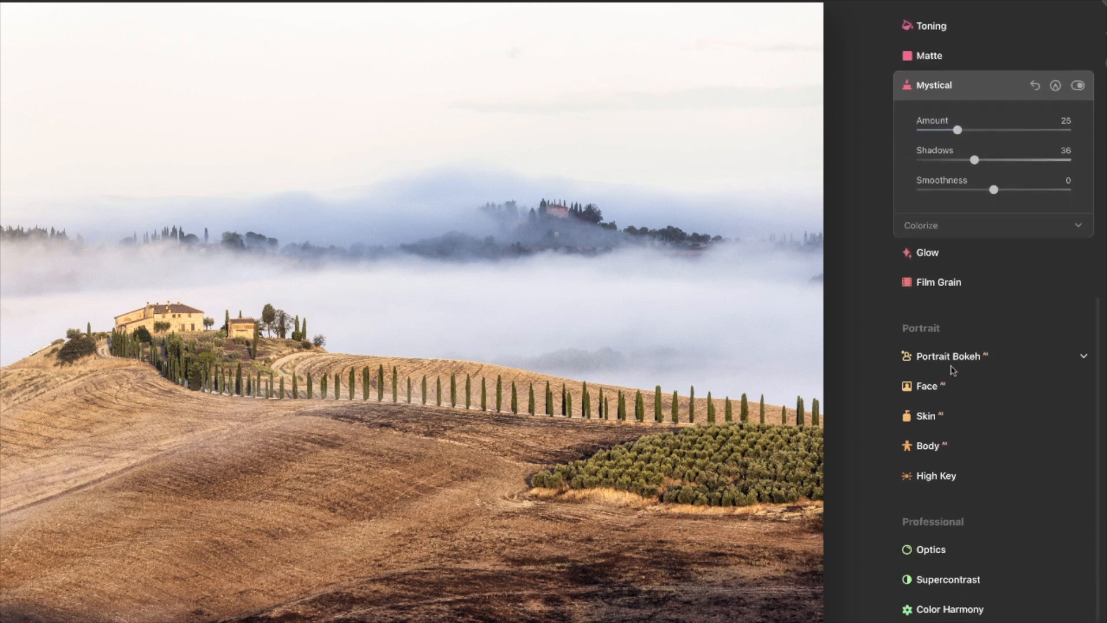
scroll(948, 426, down, 2)
scroll(1016, 496, down, 1)
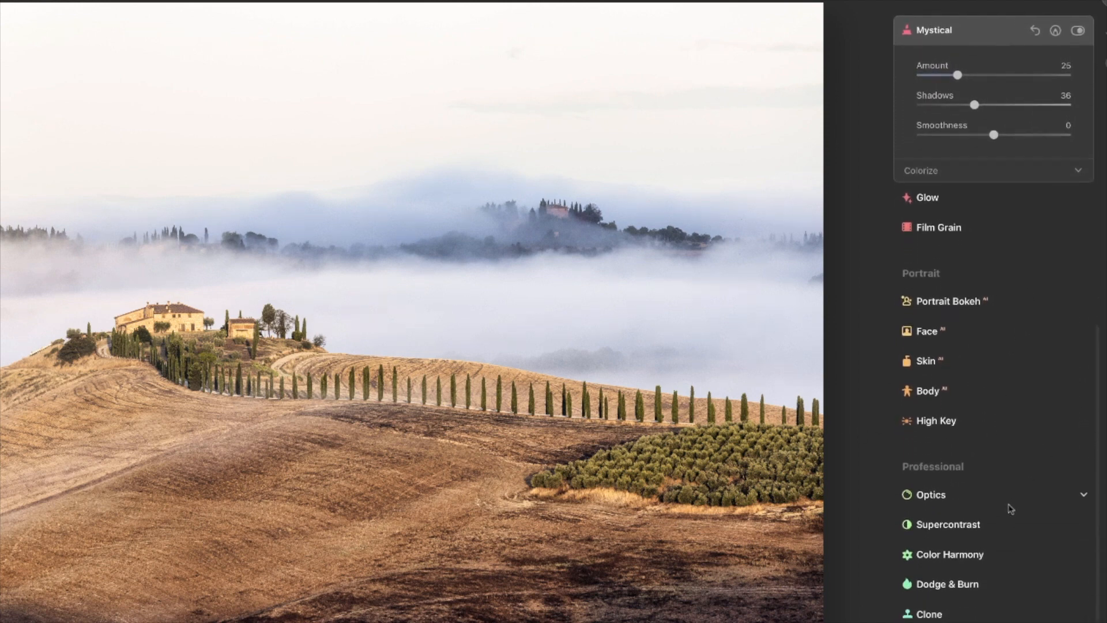
click(963, 533)
scroll(982, 507, down, 2)
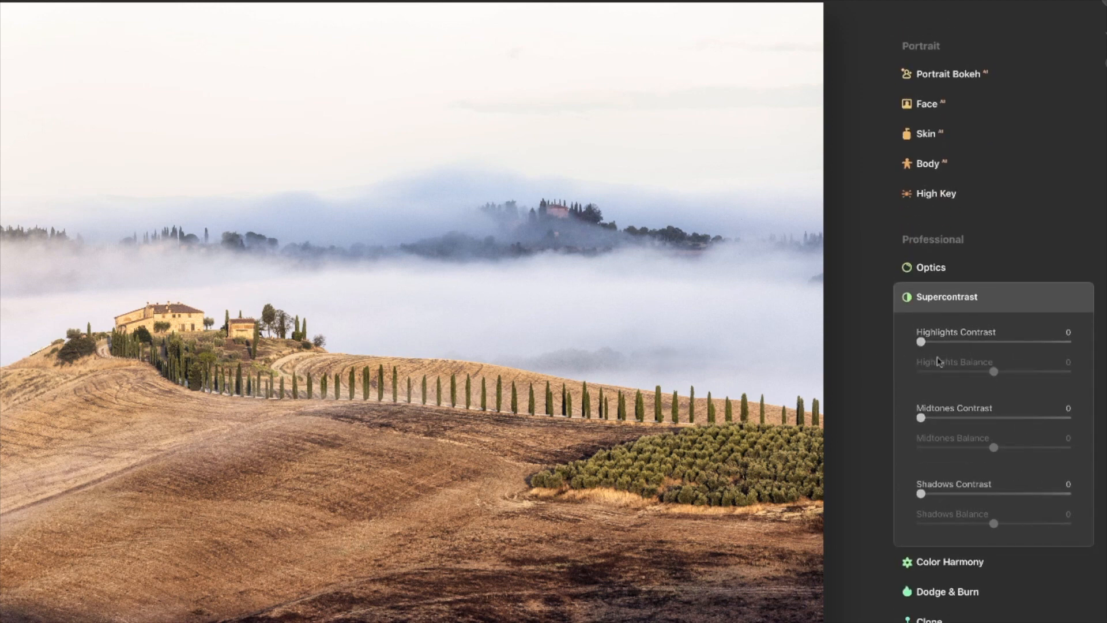
drag(926, 345, 986, 374)
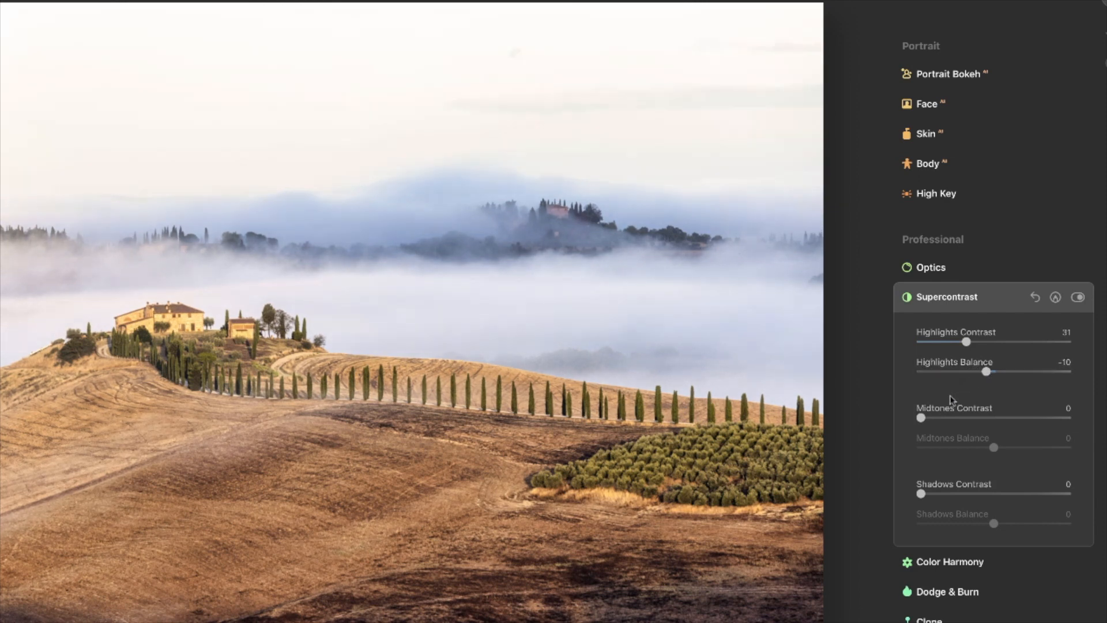
drag(923, 418, 988, 452)
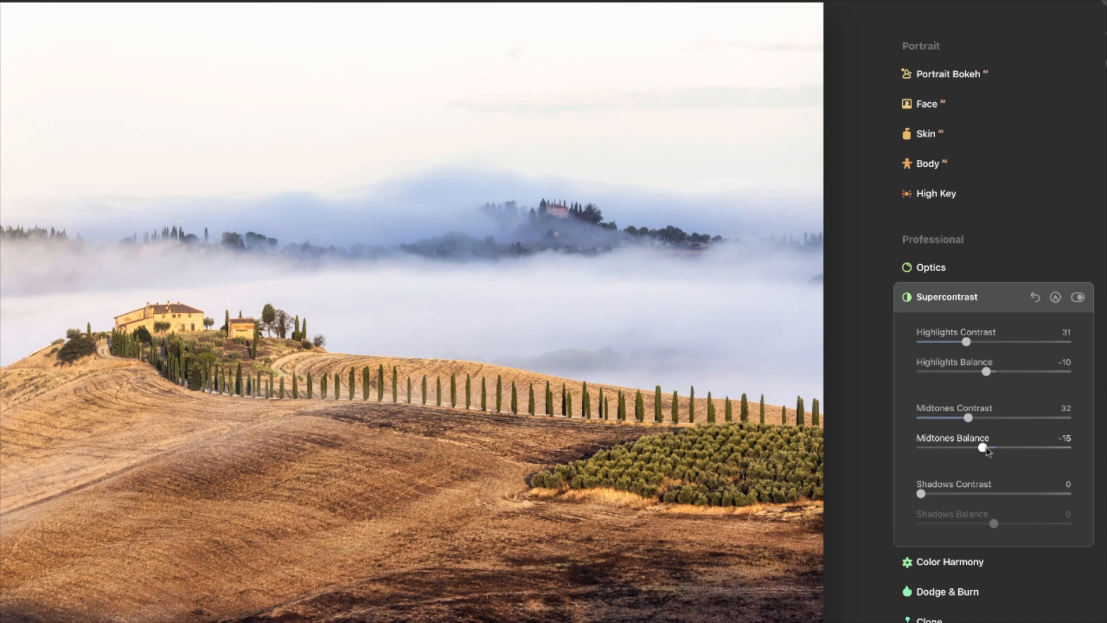
drag(921, 494, 970, 525)
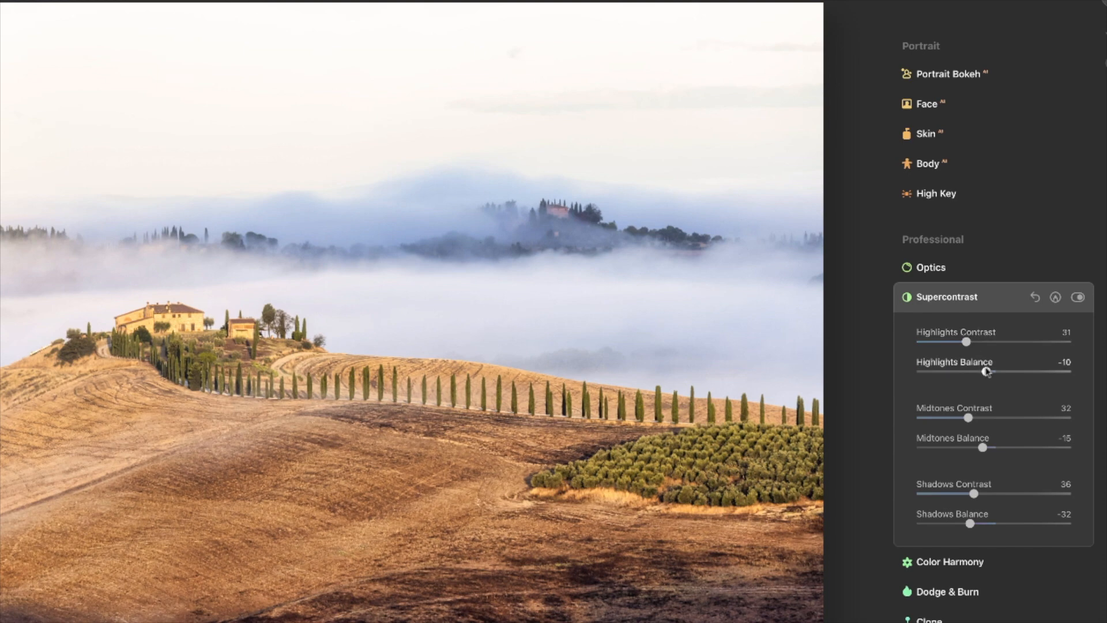
Raise the Supercontrast Highlights Balance to 23 and compare the photo with the effect off and on
drag(987, 372, 1013, 374)
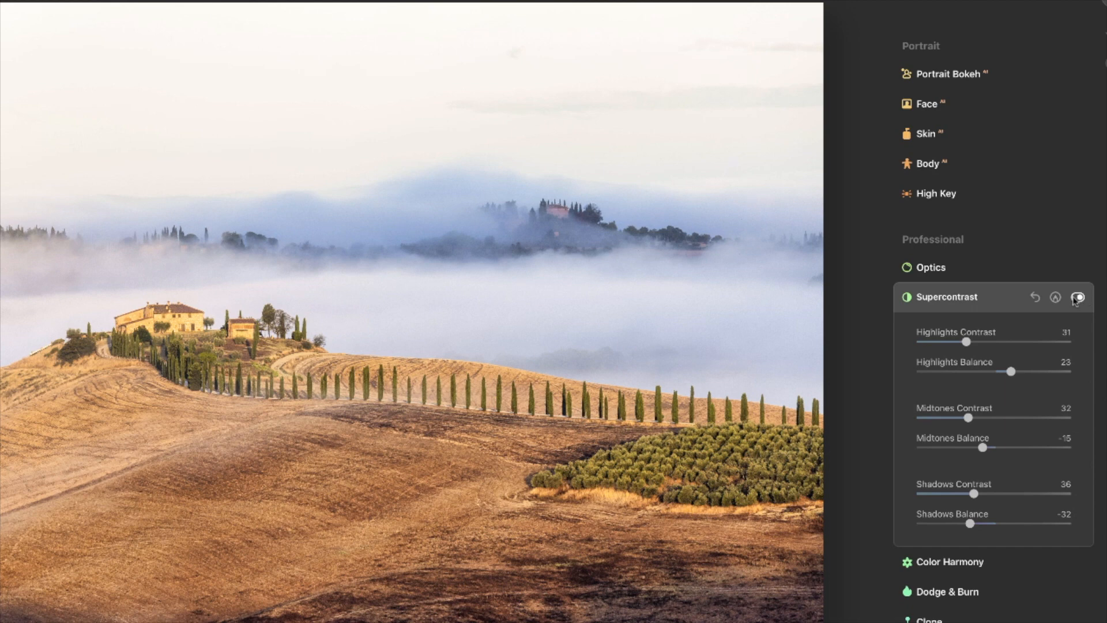
click(1076, 298)
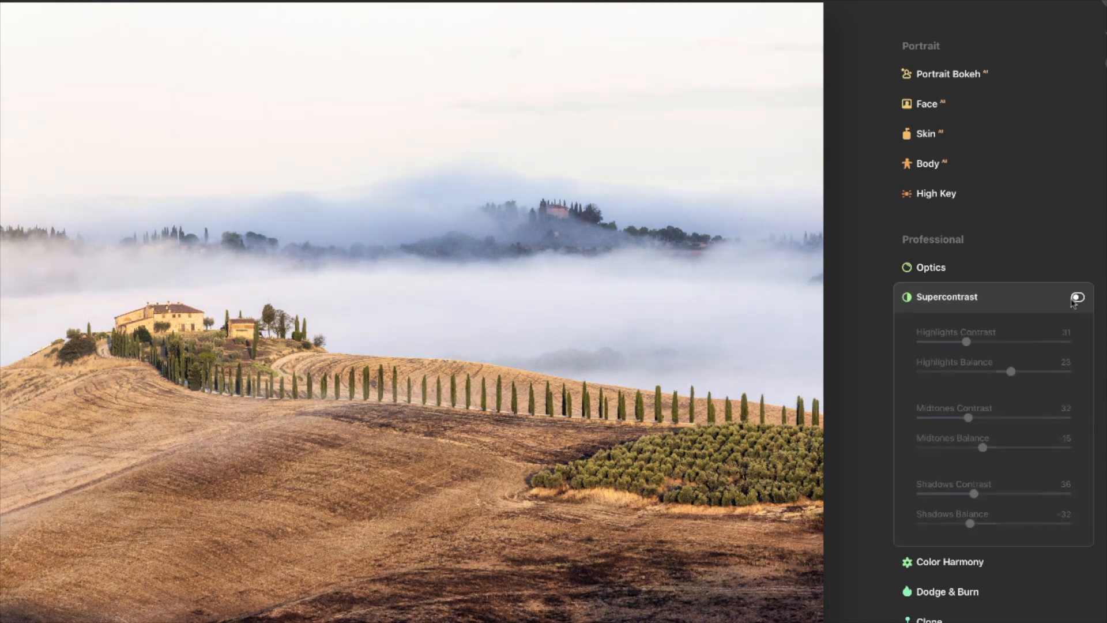
click(1078, 298)
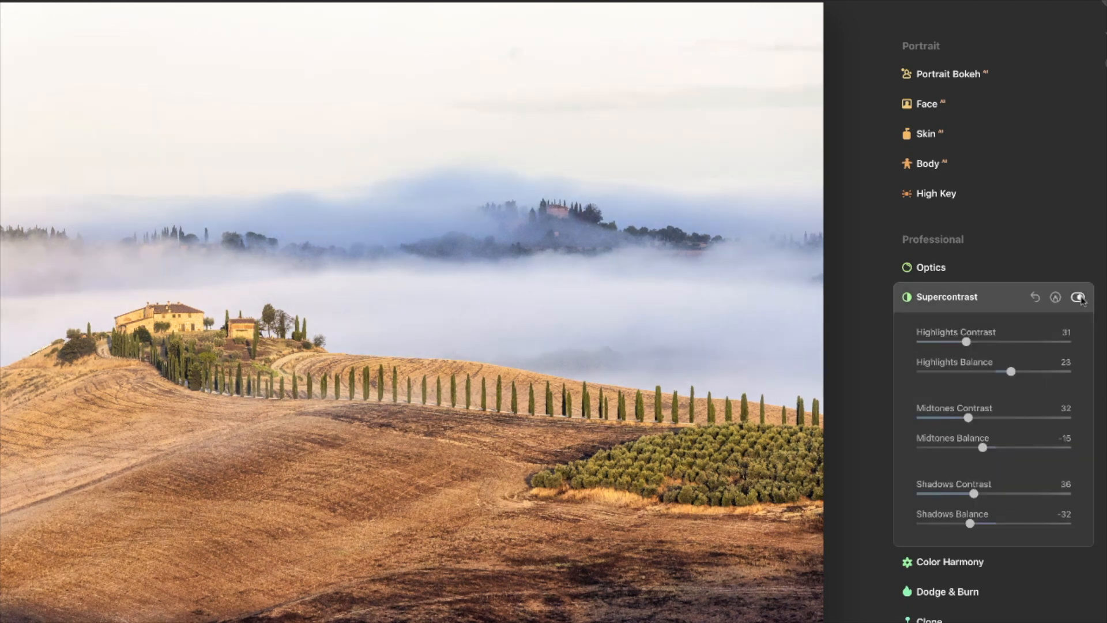
click(1077, 298)
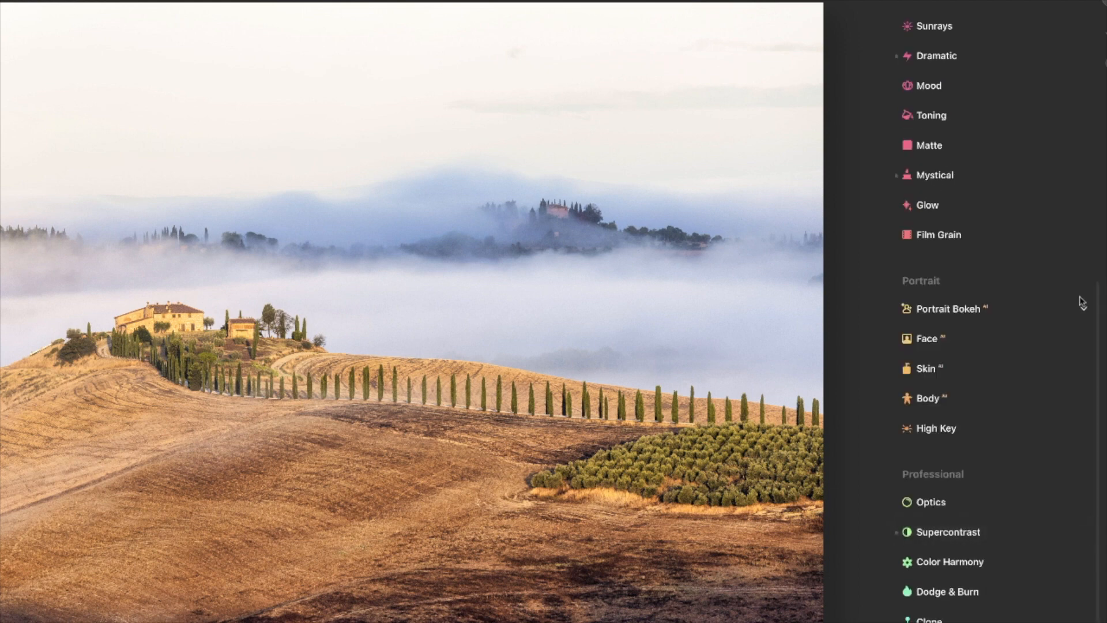
click(934, 534)
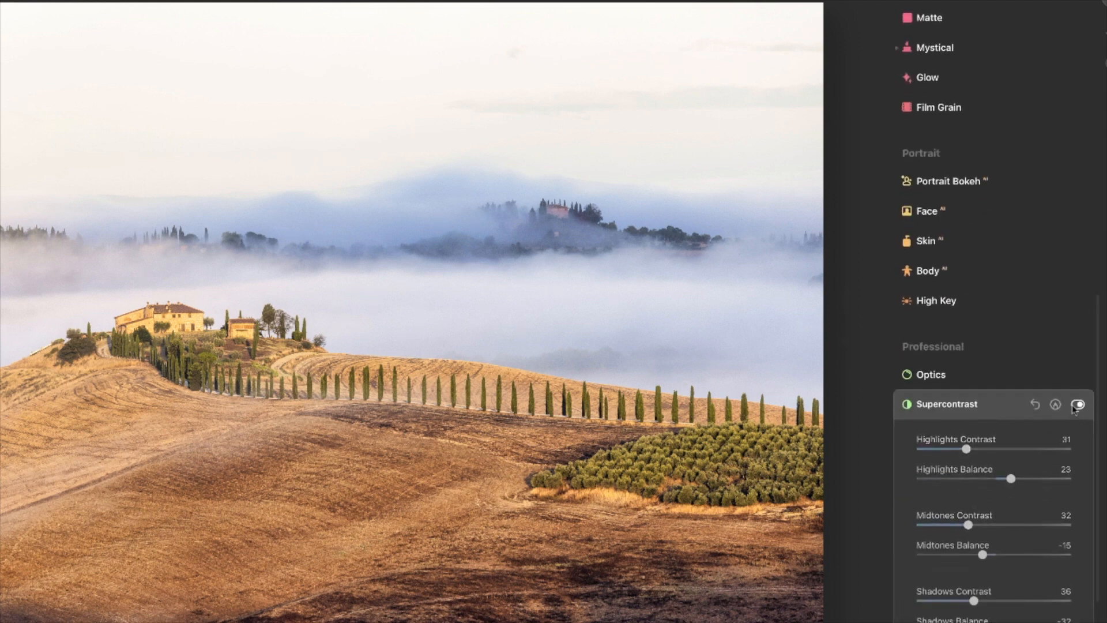
click(1077, 405)
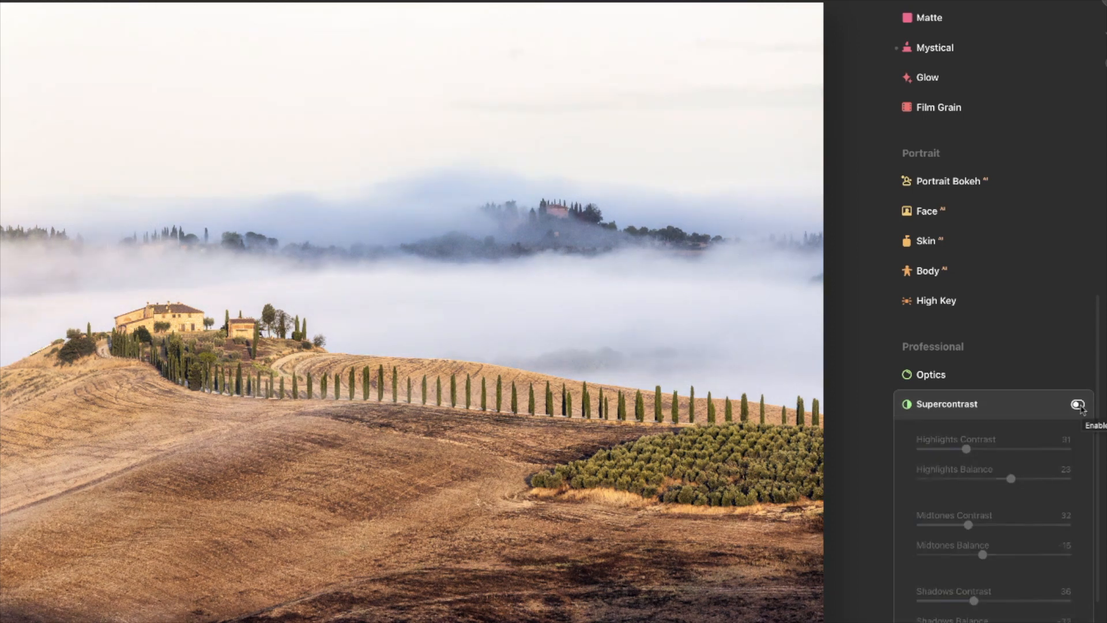
click(1077, 405)
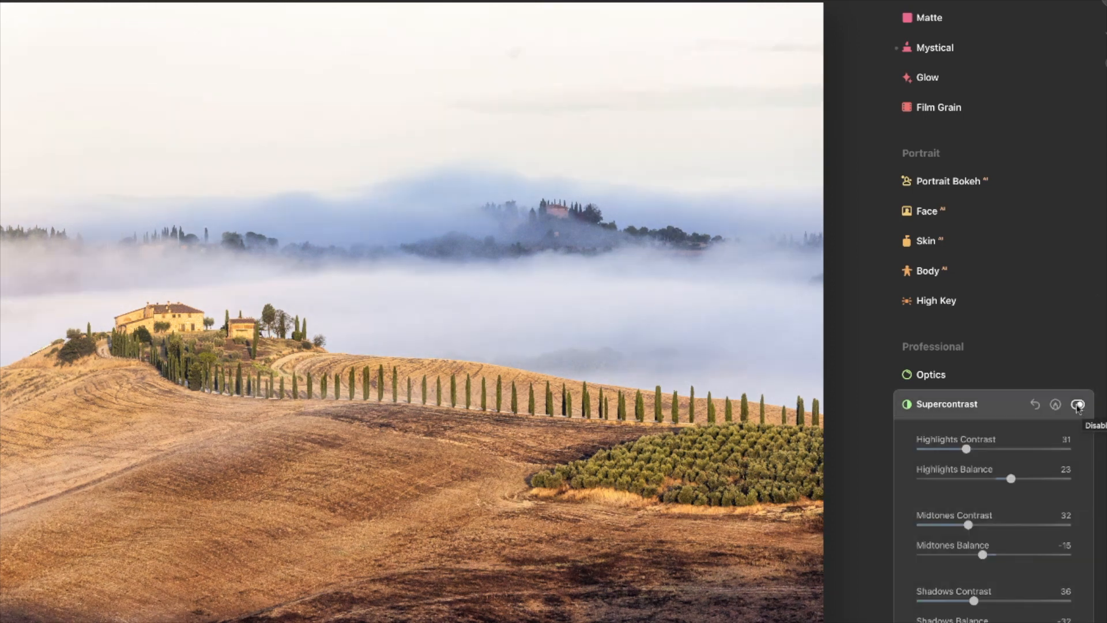
Reduce Supercontrast to Highlights Contrast 19, Midtones Contrast 21 and Shadows Contrast 21, and compare the photo with it off and on
drag(967, 450, 950, 450)
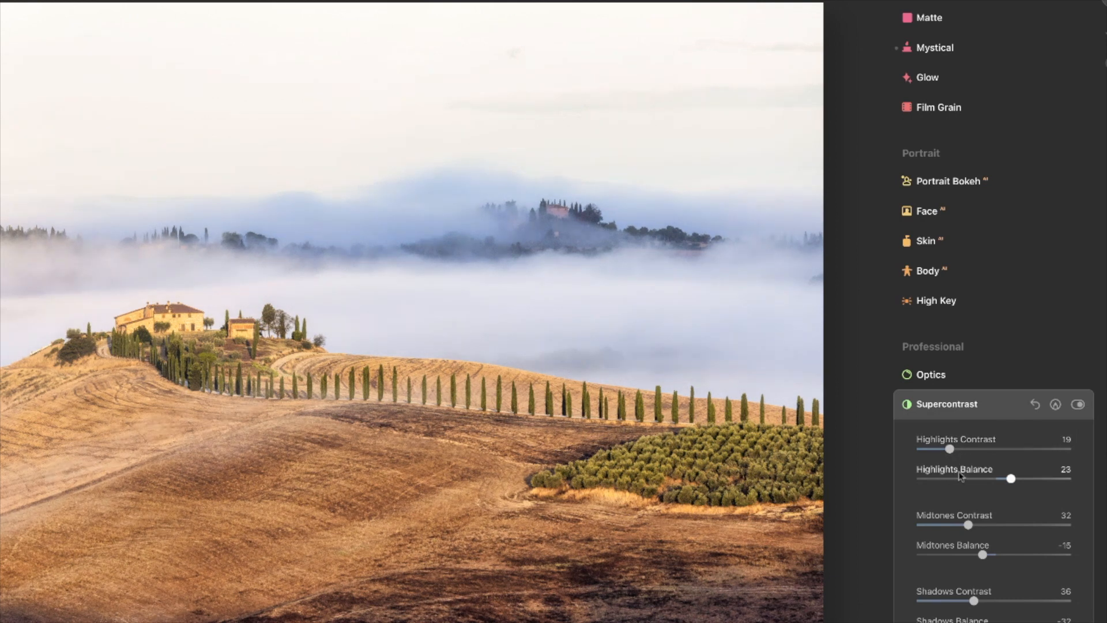
drag(969, 525, 953, 524)
drag(974, 602, 950, 603)
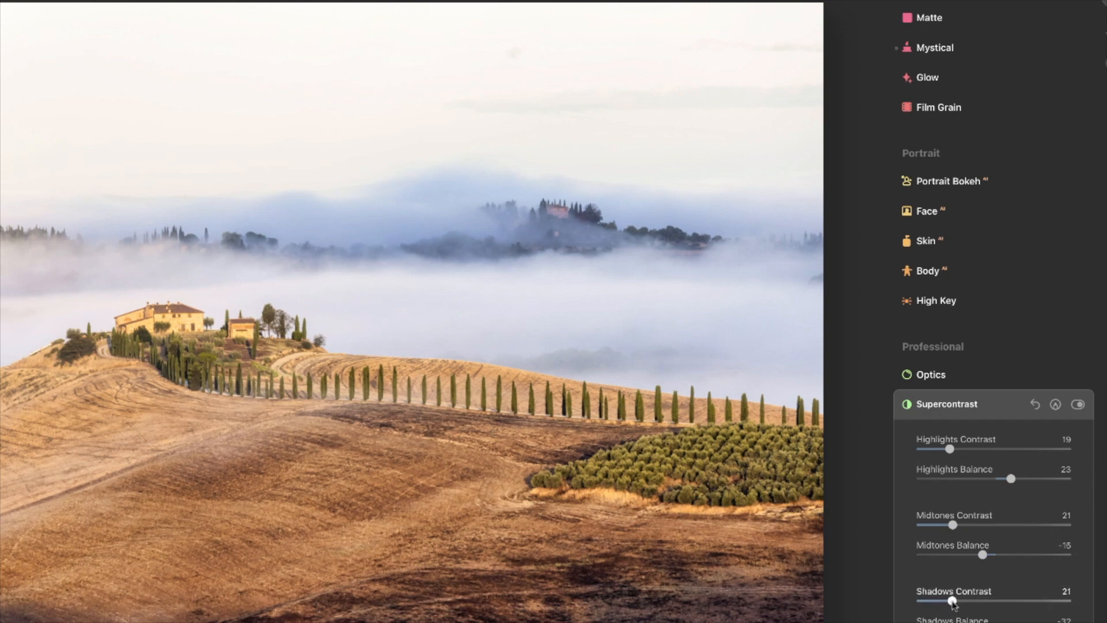
click(1076, 405)
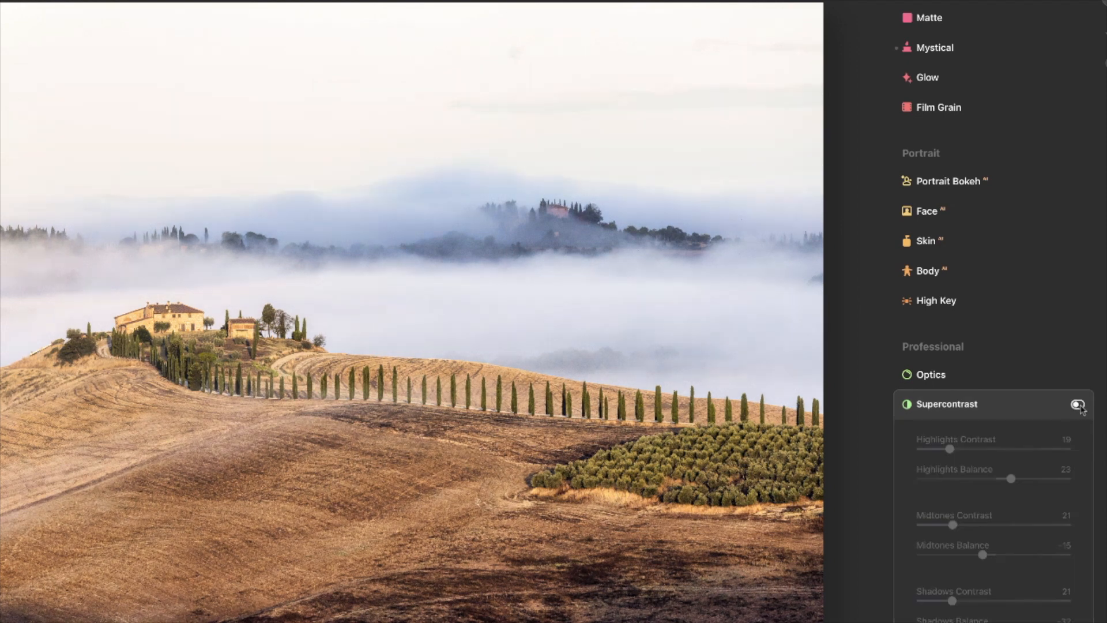
click(1078, 405)
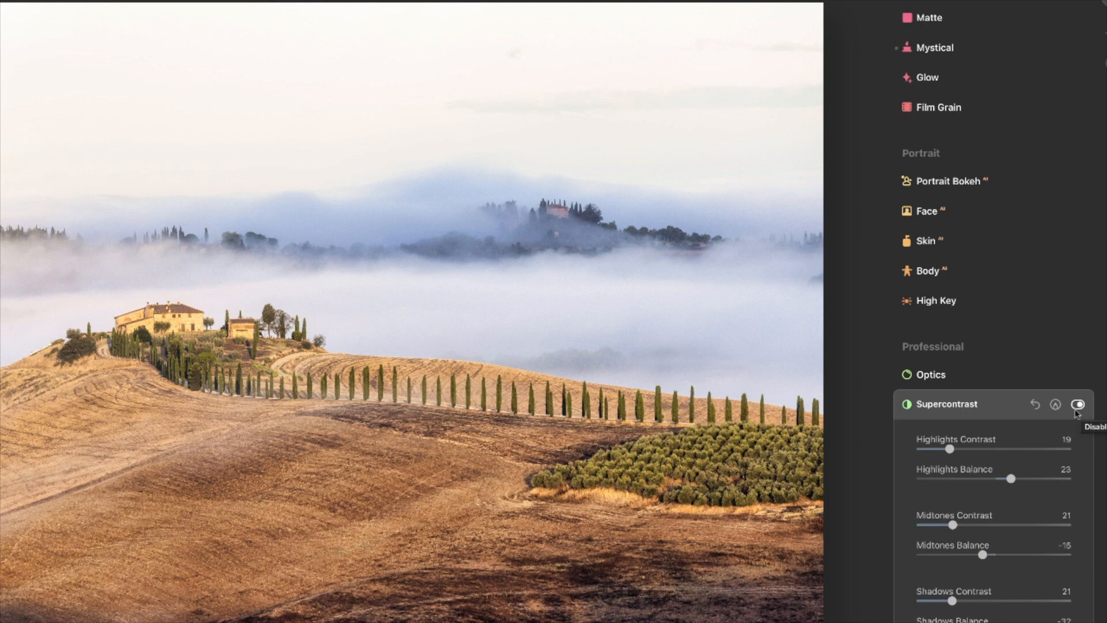
Set the Supercontrast Balance to 16 for Highlights, -12 for Midtones and -18 for Shadows, and compare the photo with and without it
scroll(1080, 403, down, 4)
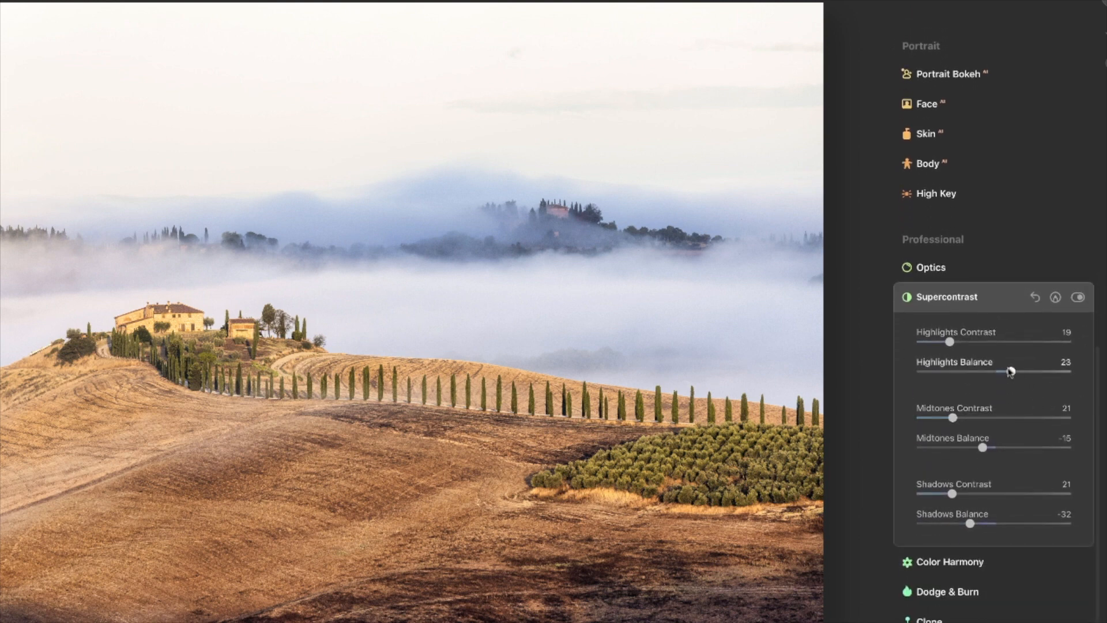
drag(1012, 372, 1005, 374)
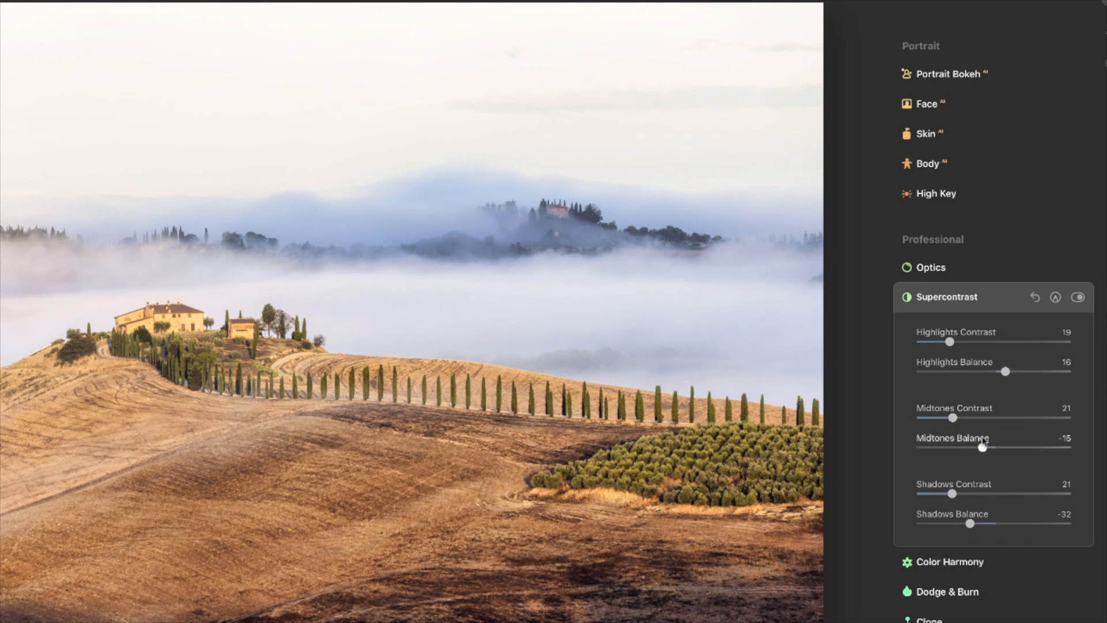
drag(983, 450, 985, 450)
drag(970, 523, 984, 526)
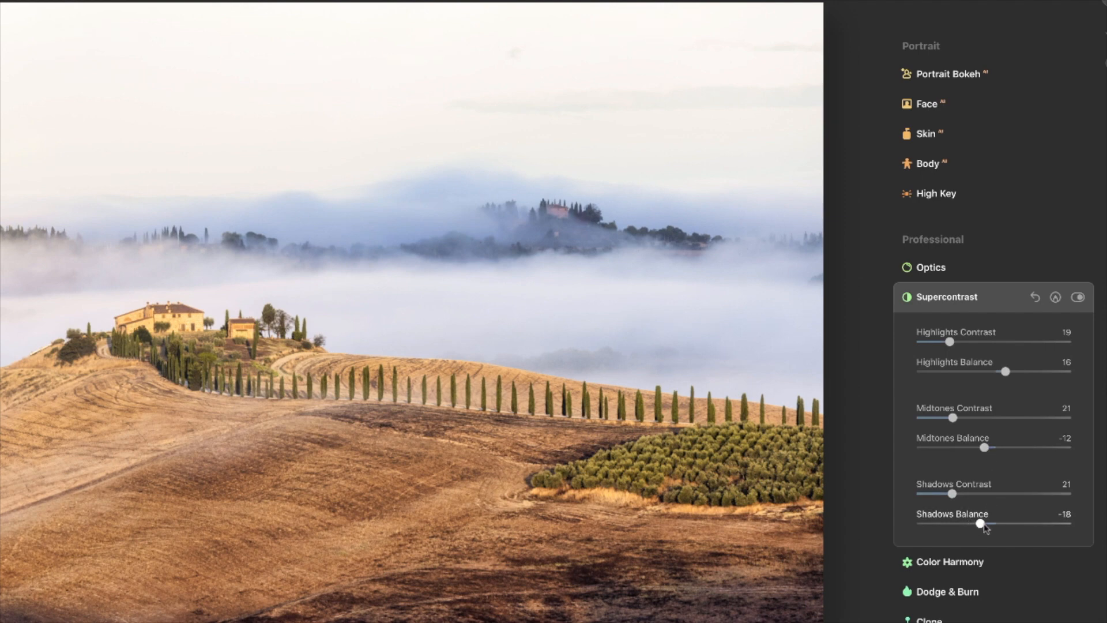
click(1078, 297)
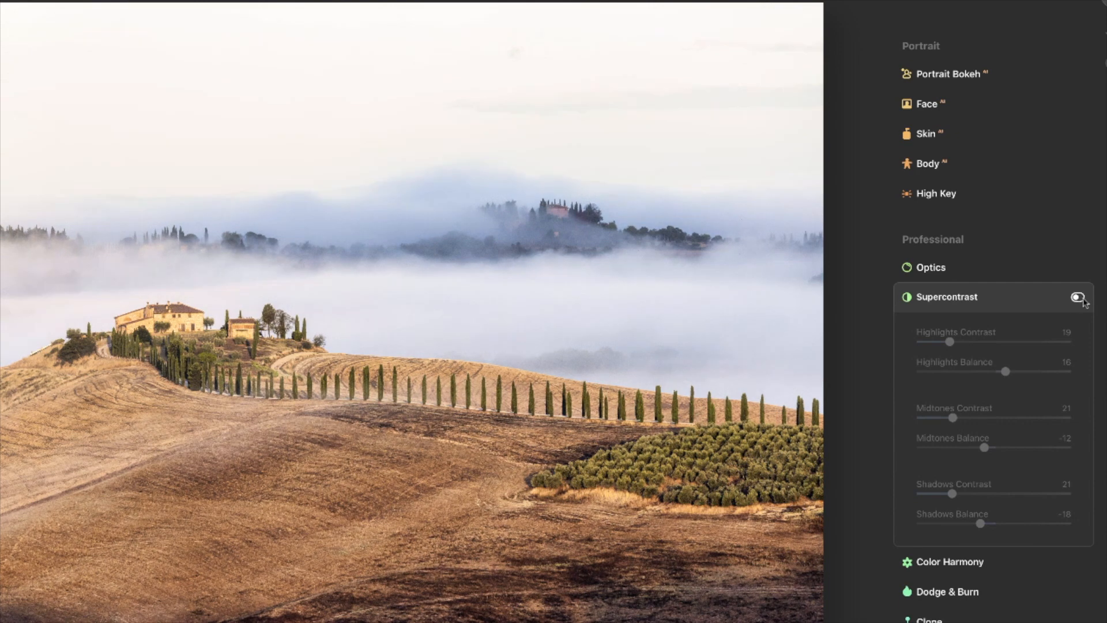
click(1078, 297)
click(1078, 297)
click(1078, 297)
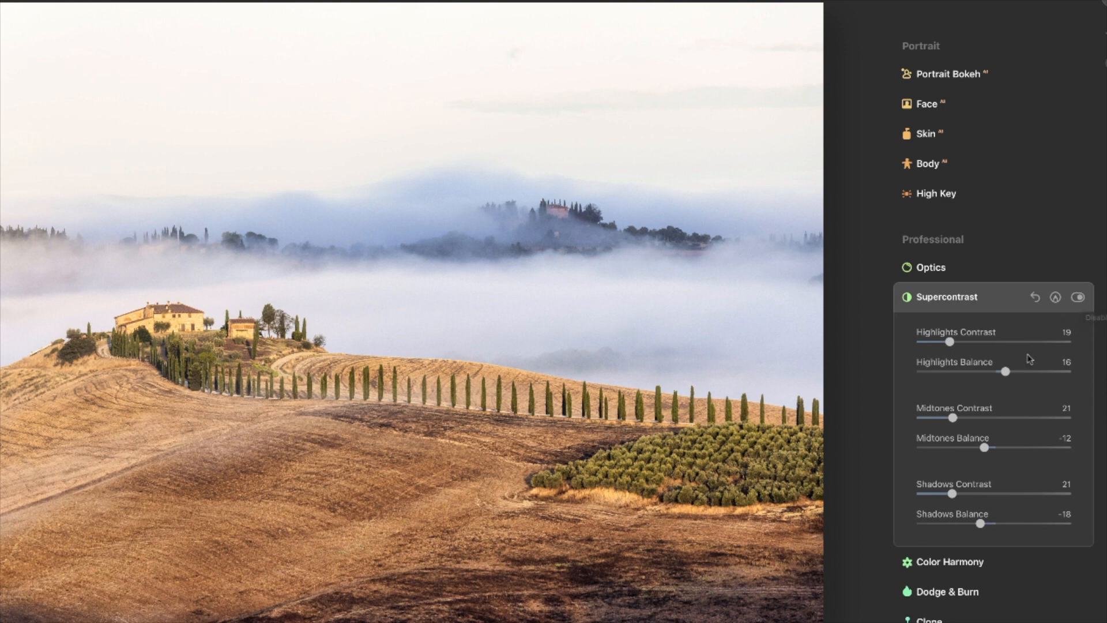
Choose Darken in Dodge & Burn, try a stroke on the foreground's lower-left edge, and undo it
click(975, 595)
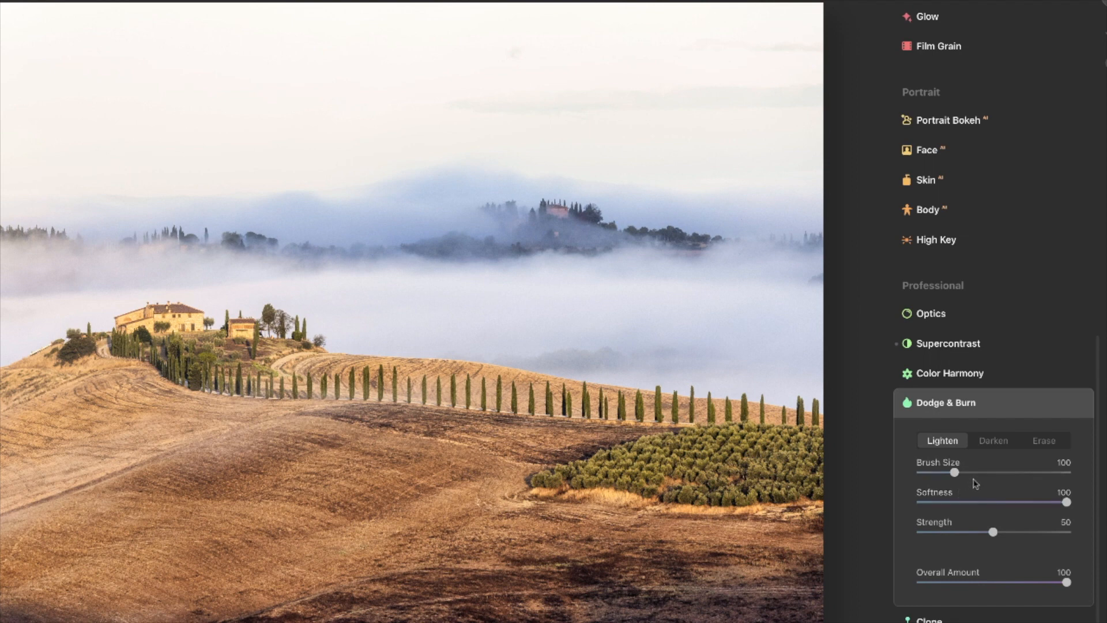
click(994, 443)
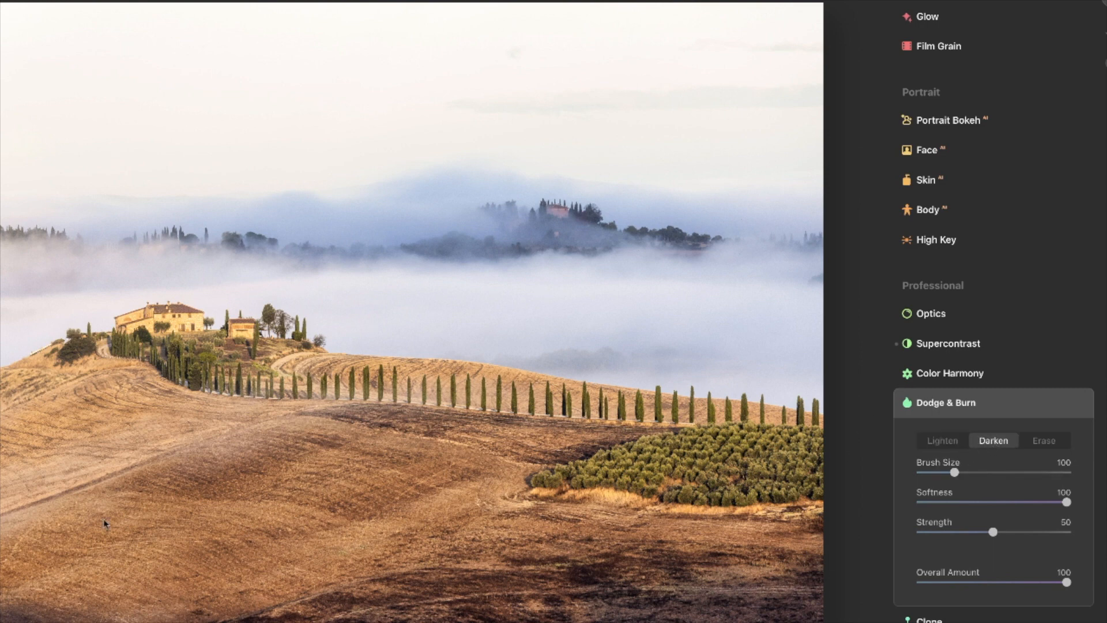
mouse_move(1, 568)
mouse_down()
mouse_move(10, 578)
mouse_move(1, 577)
mouse_up()
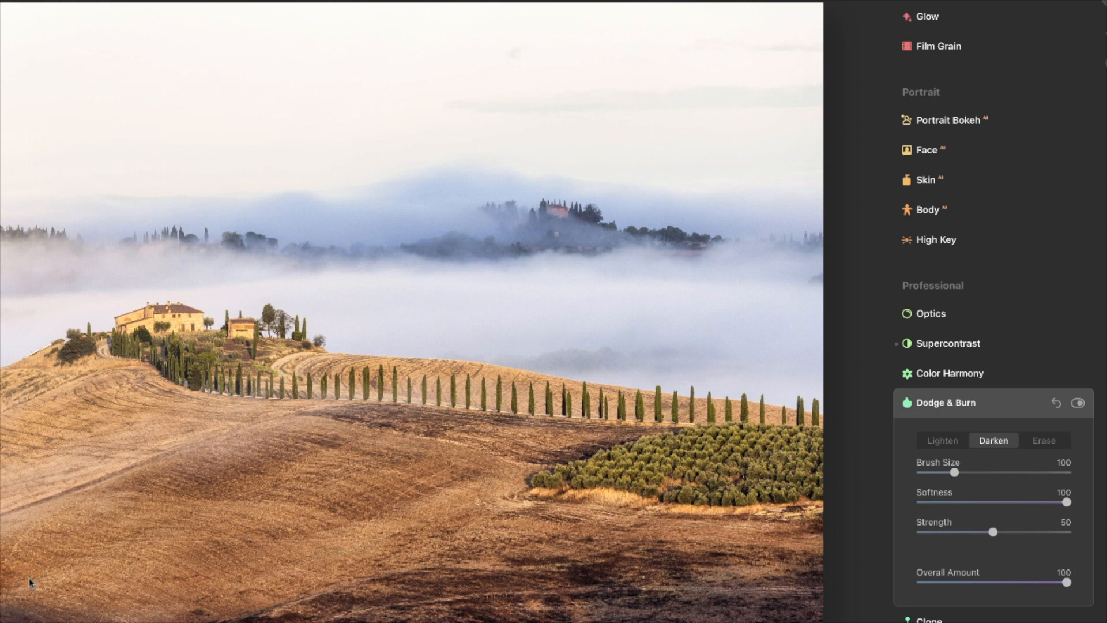
key(super+z)
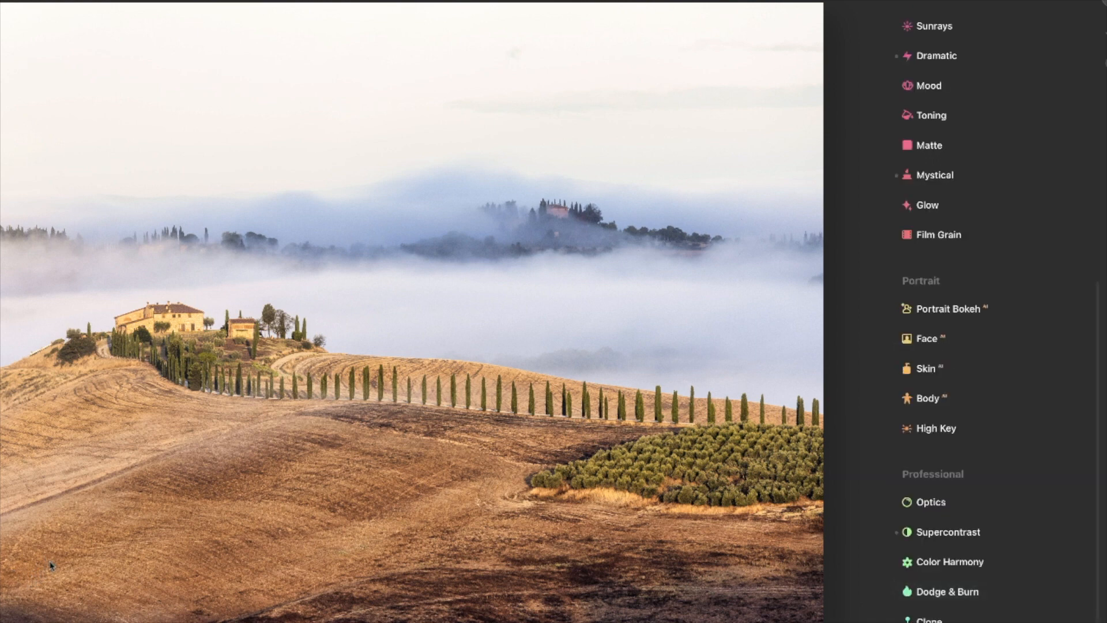
Set the Dodge & Burn darkening to Overall Amount 49, Strength 11 and Brush Size 150, and darken the foreground field
click(945, 594)
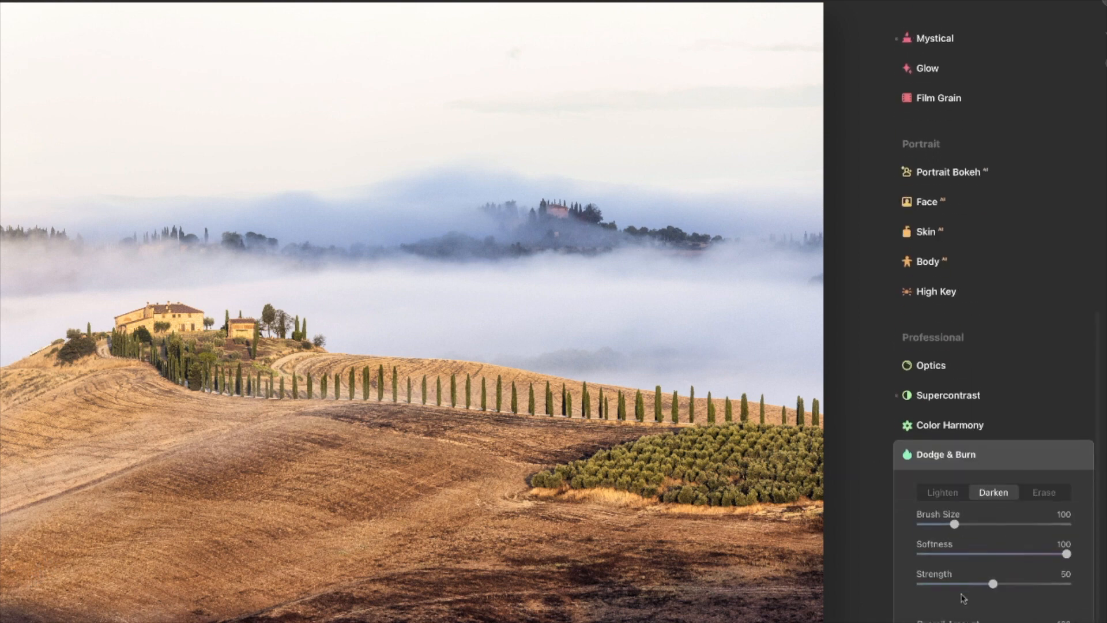
drag(1057, 622, 1006, 622)
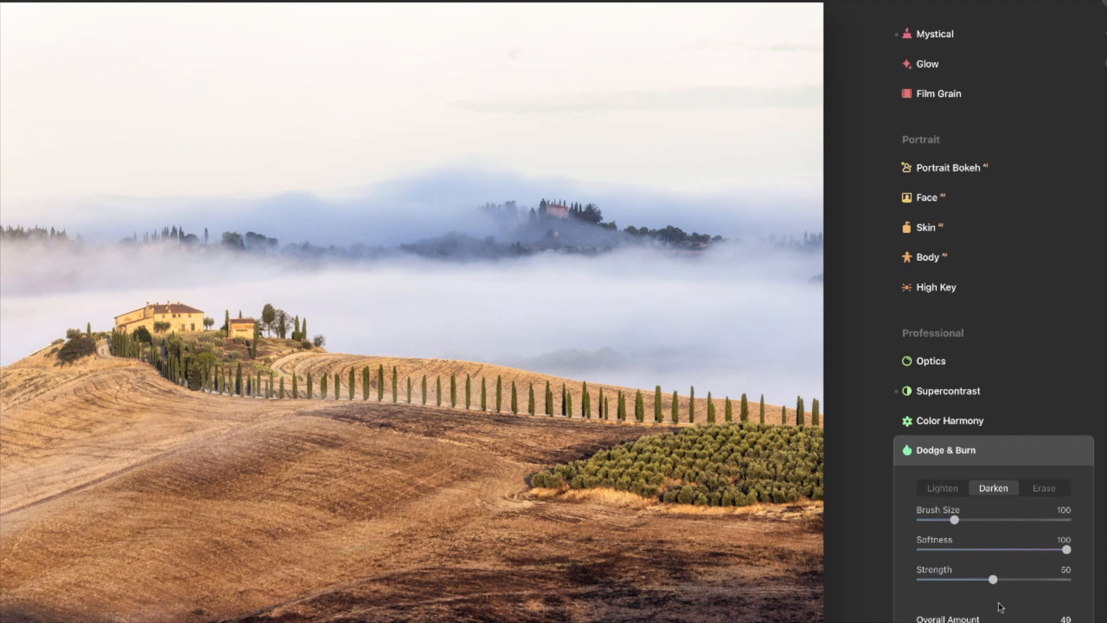
drag(992, 580, 936, 580)
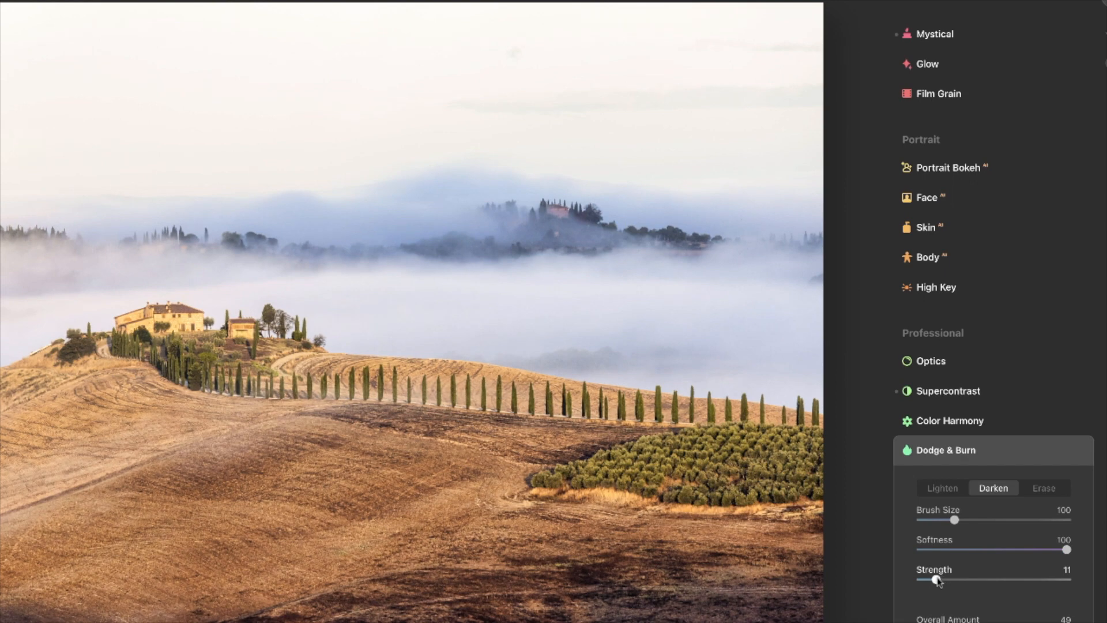
drag(955, 520, 973, 520)
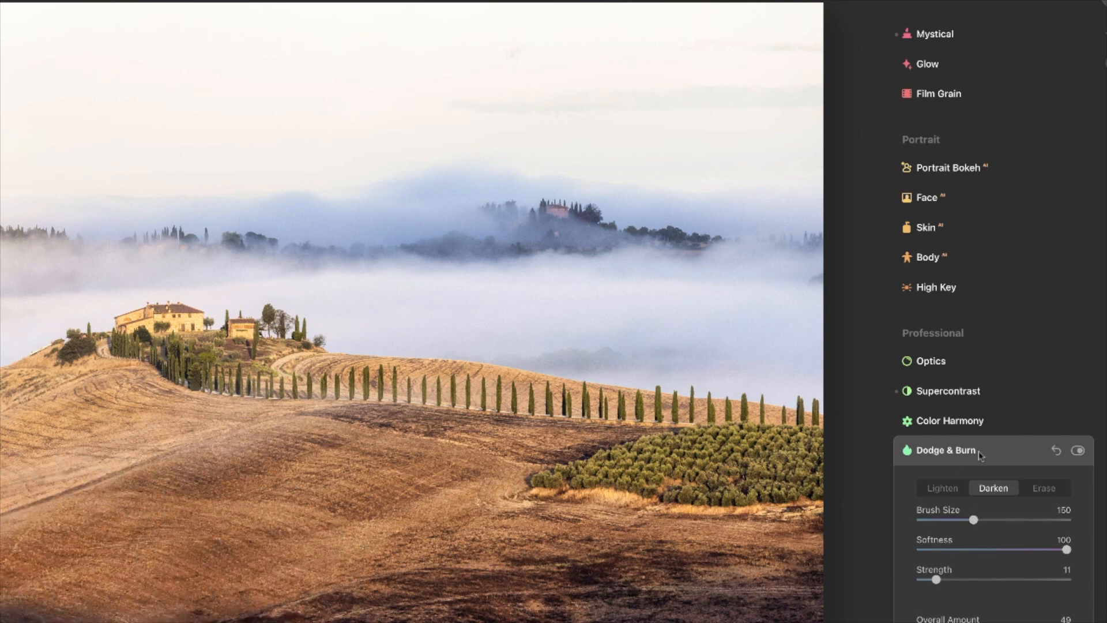
Compare the photo with the Dodge & Burn effect off and on, and close the tool
click(1078, 451)
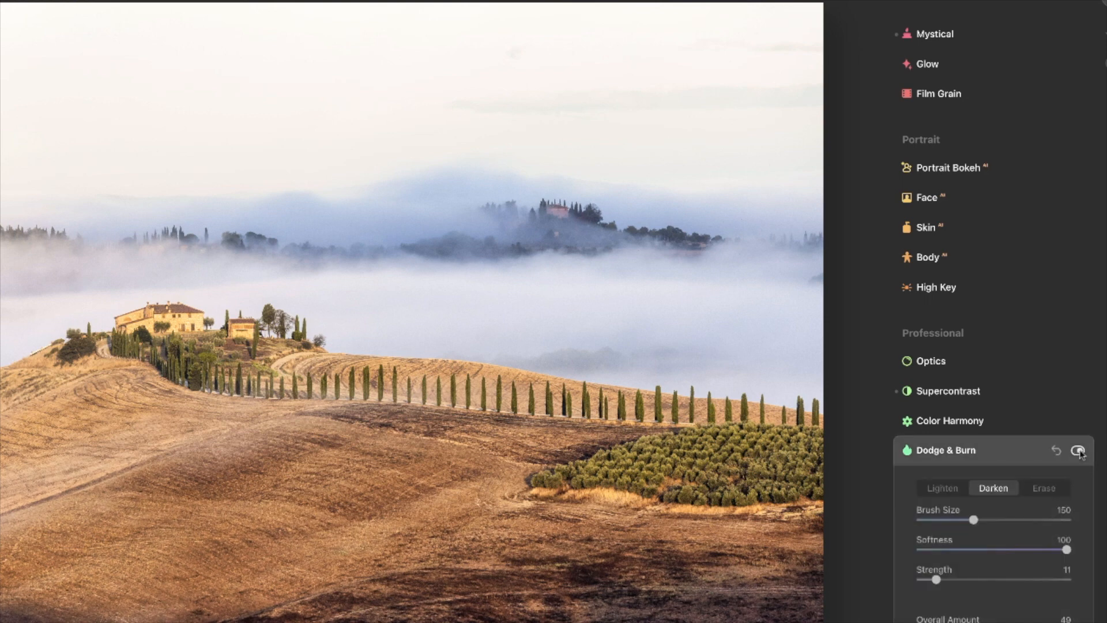
click(1078, 450)
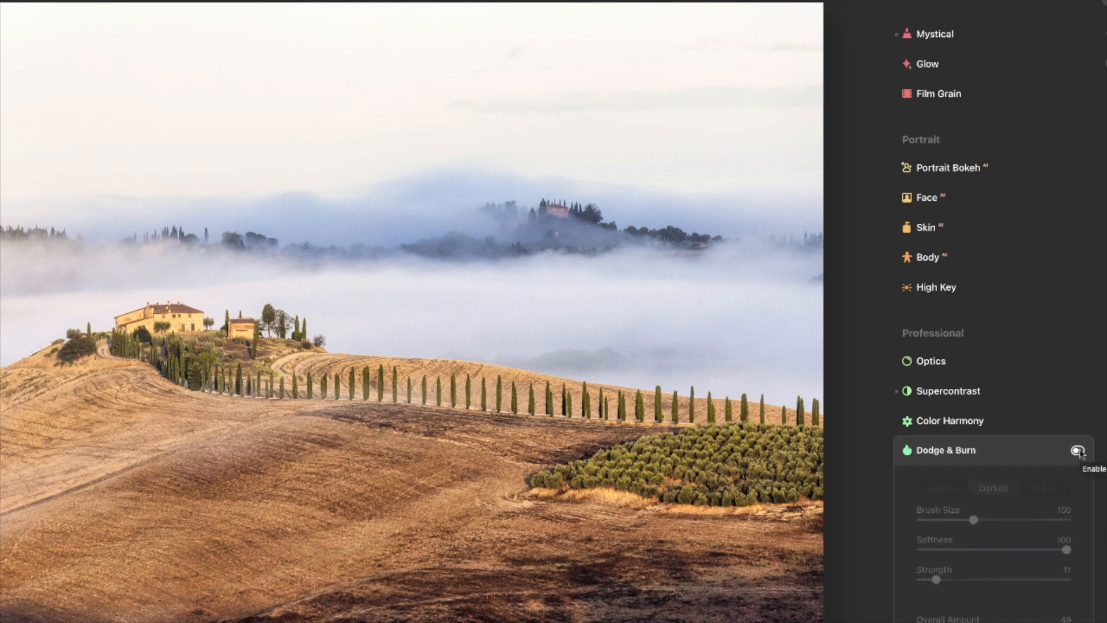
click(1081, 452)
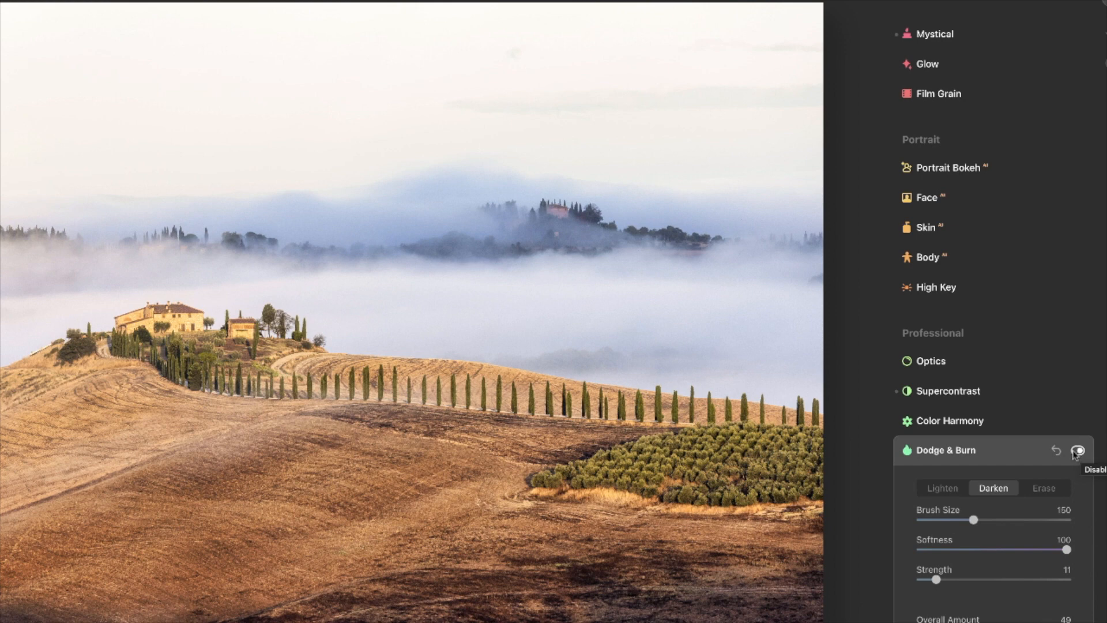
click(1077, 451)
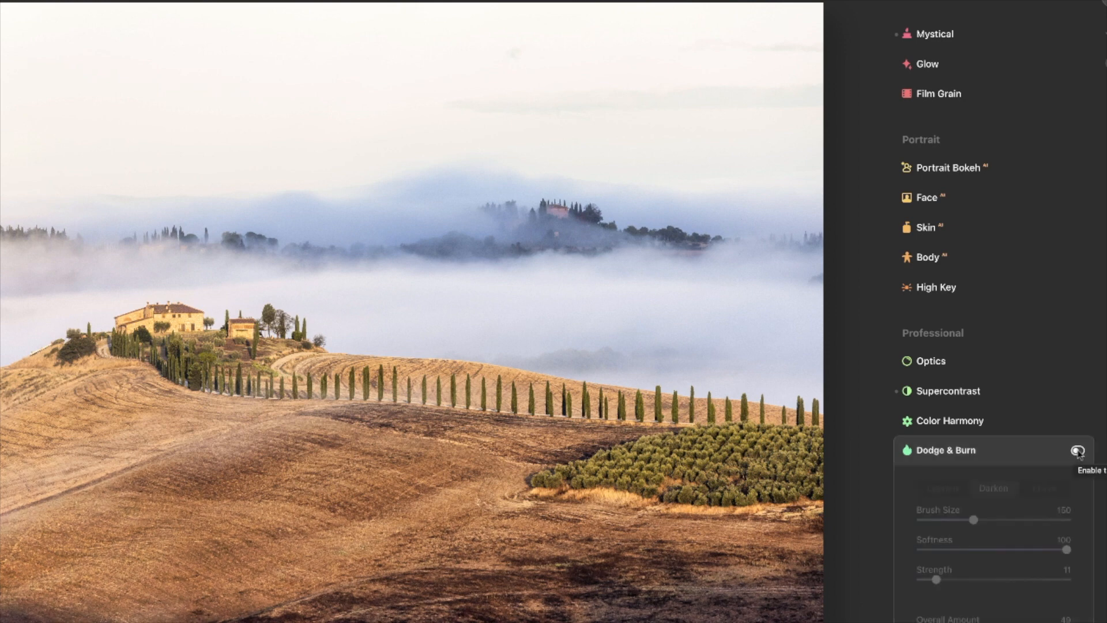
click(1078, 451)
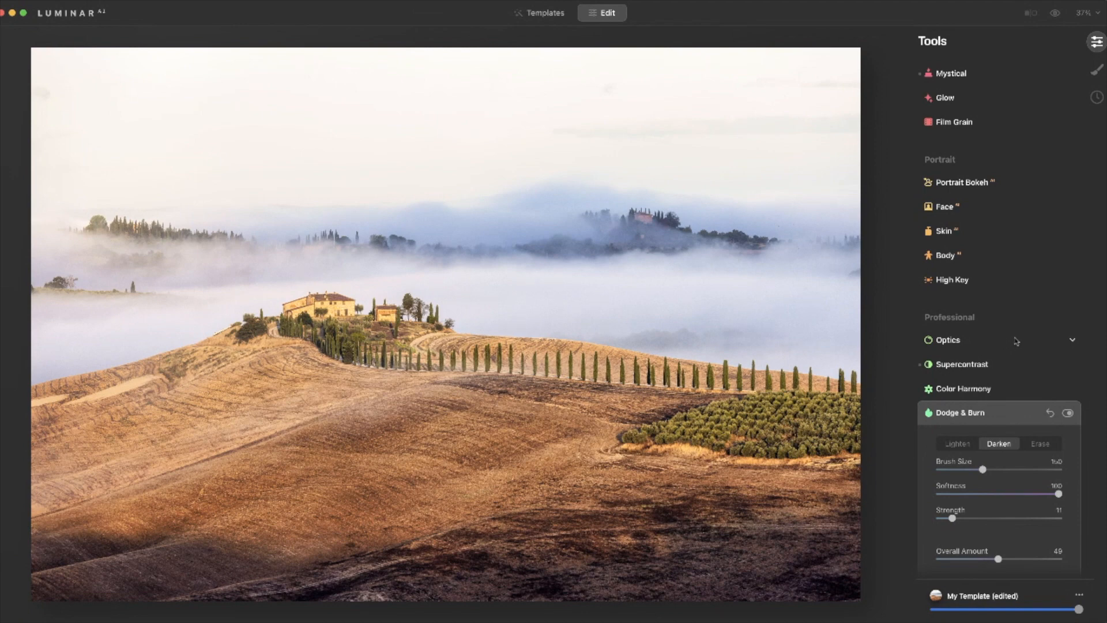
scroll(1015, 341, down, 3)
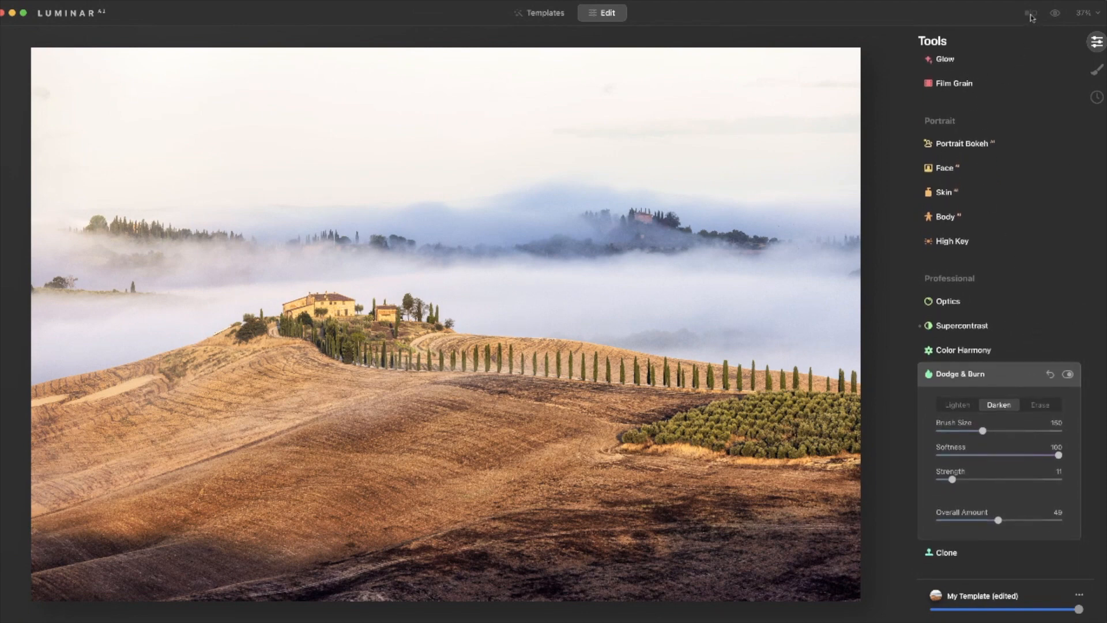
click(955, 376)
Compare the original and edited photo in a split before/after view, sweeping the divider across the image
scroll(975, 340, up, 10)
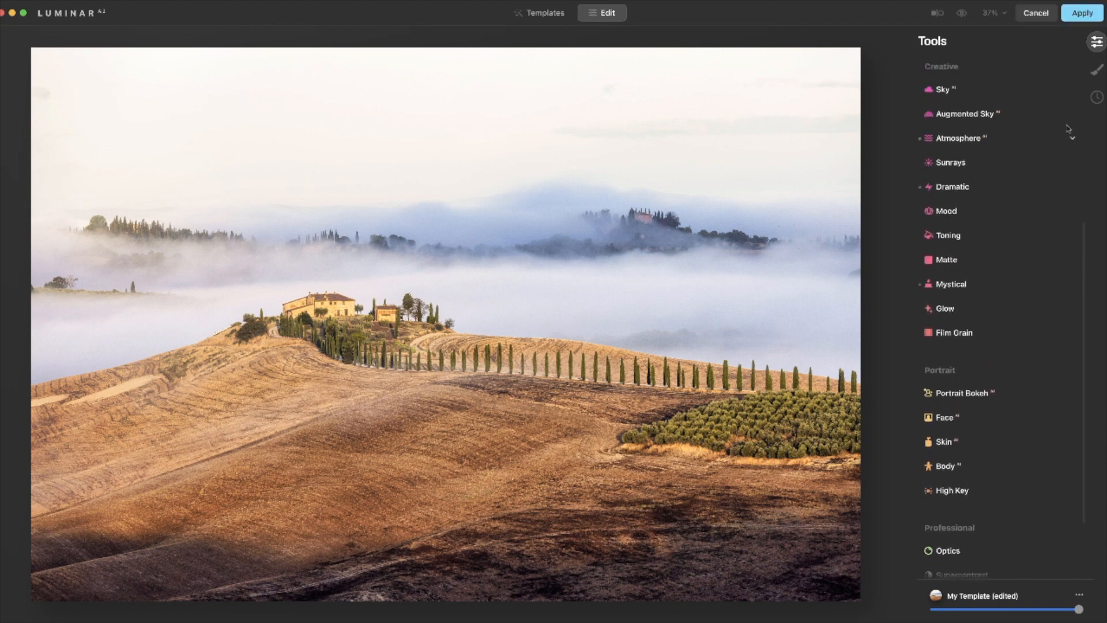
click(937, 14)
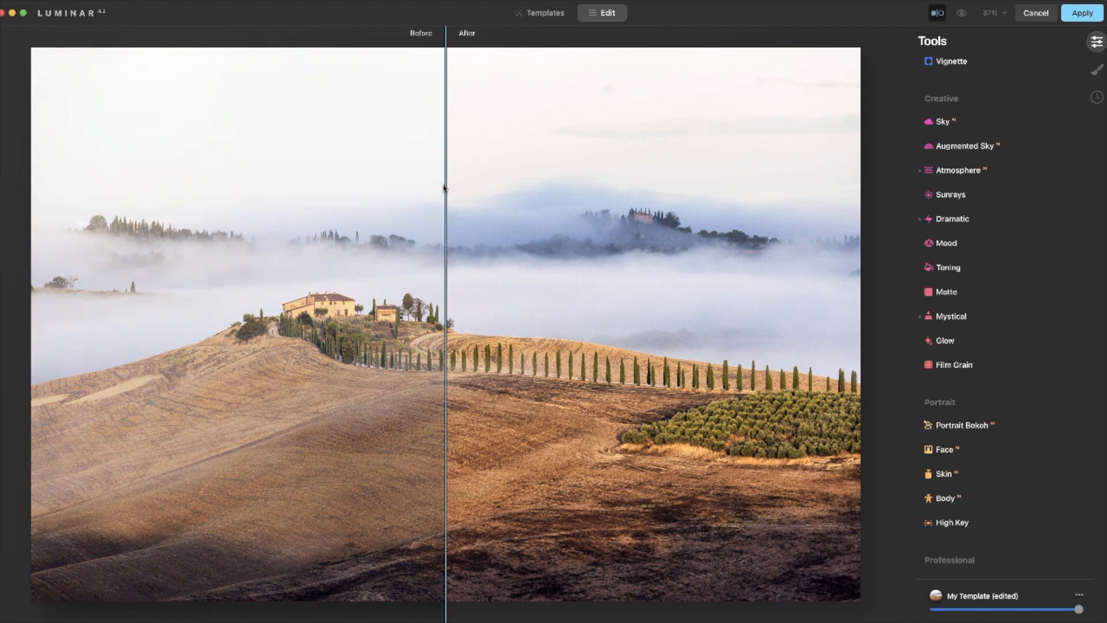
drag(446, 184, 639, 230)
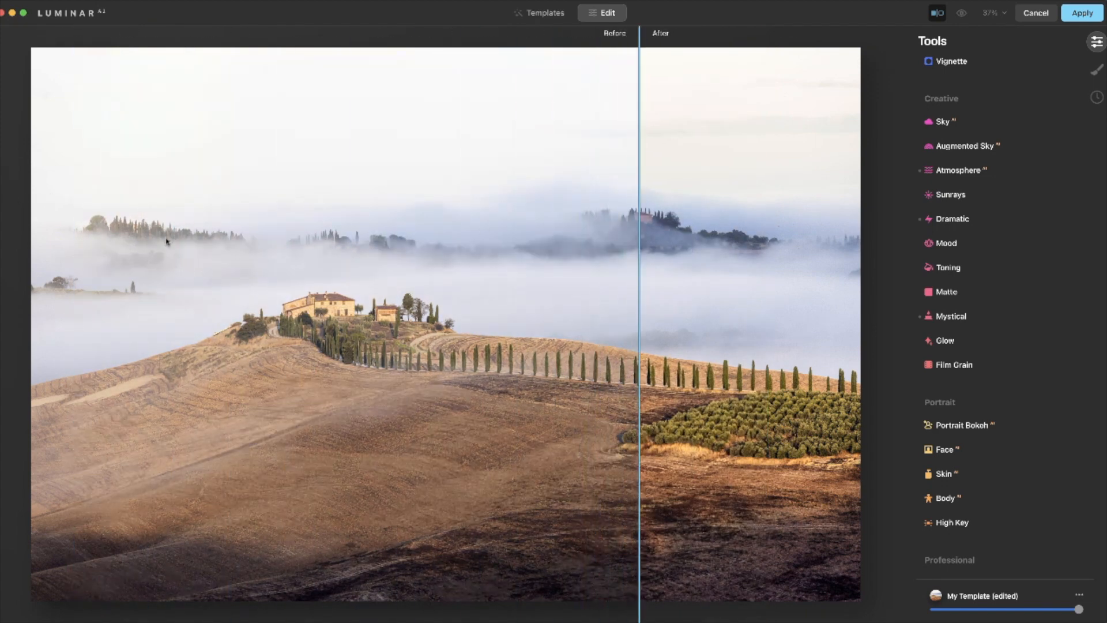
drag(640, 302, 54, 282)
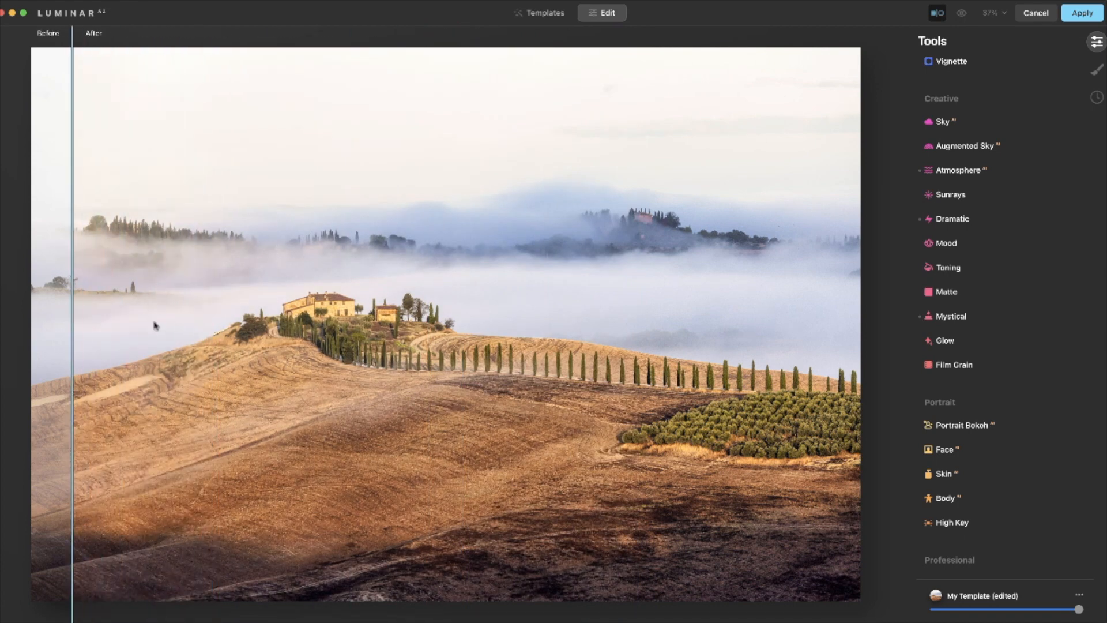
drag(72, 342, 198, 311)
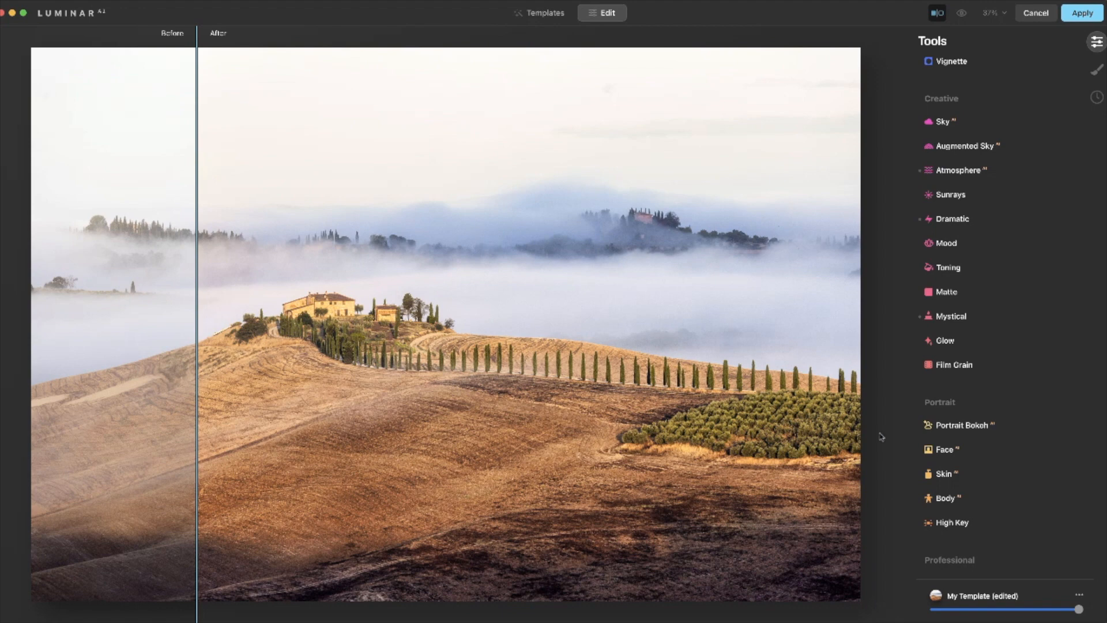
Save the adjustments as a template and rename it Tuscan Morning in My Templates
click(1079, 594)
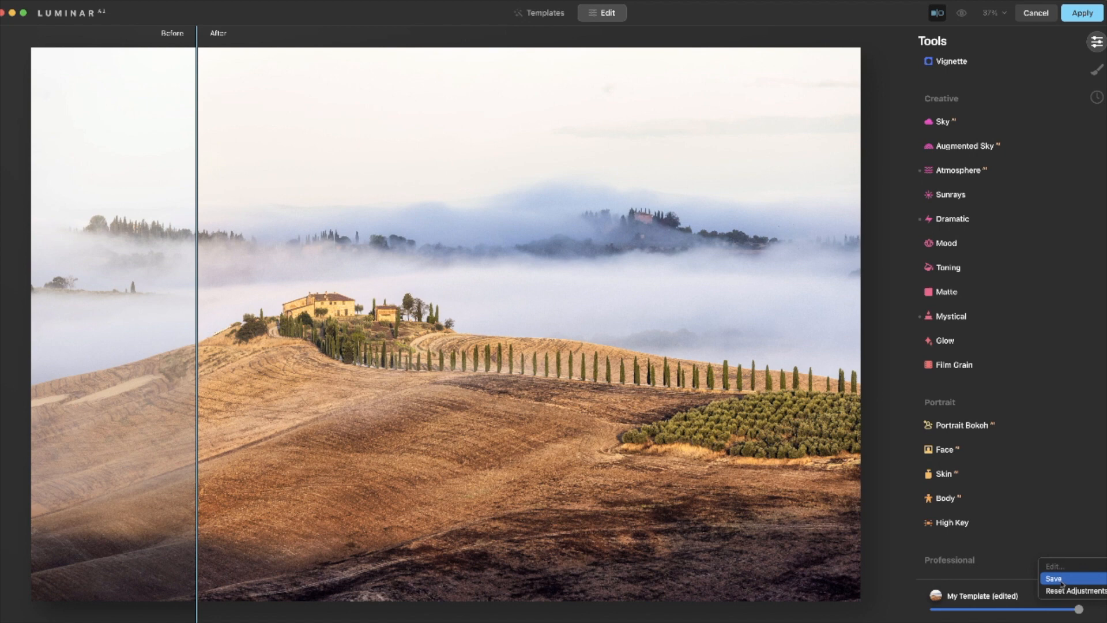
click(1060, 579)
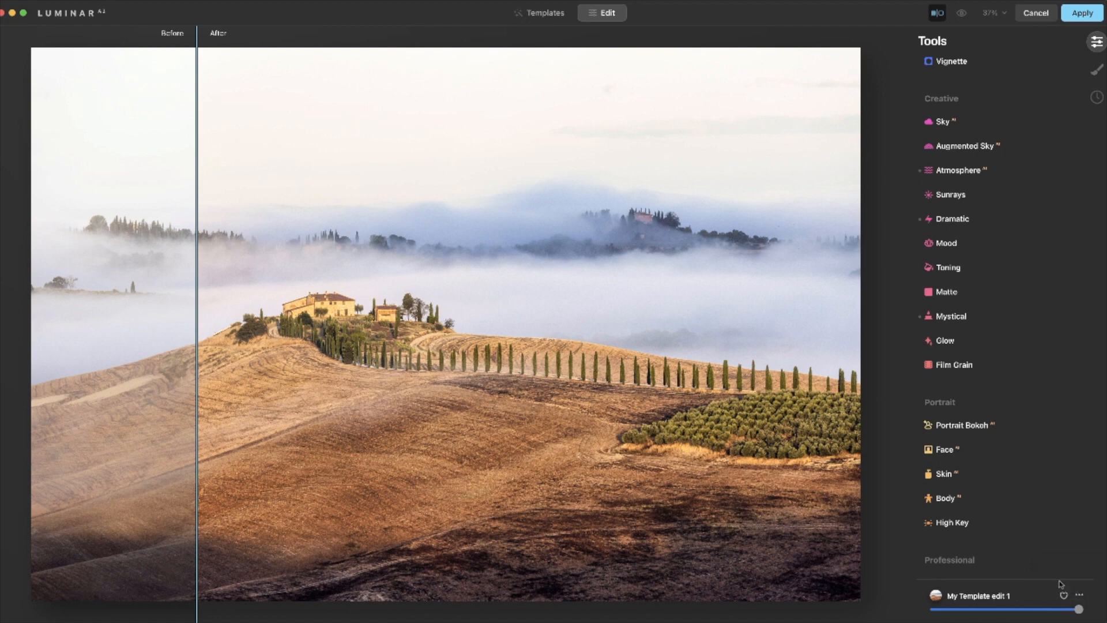
click(545, 12)
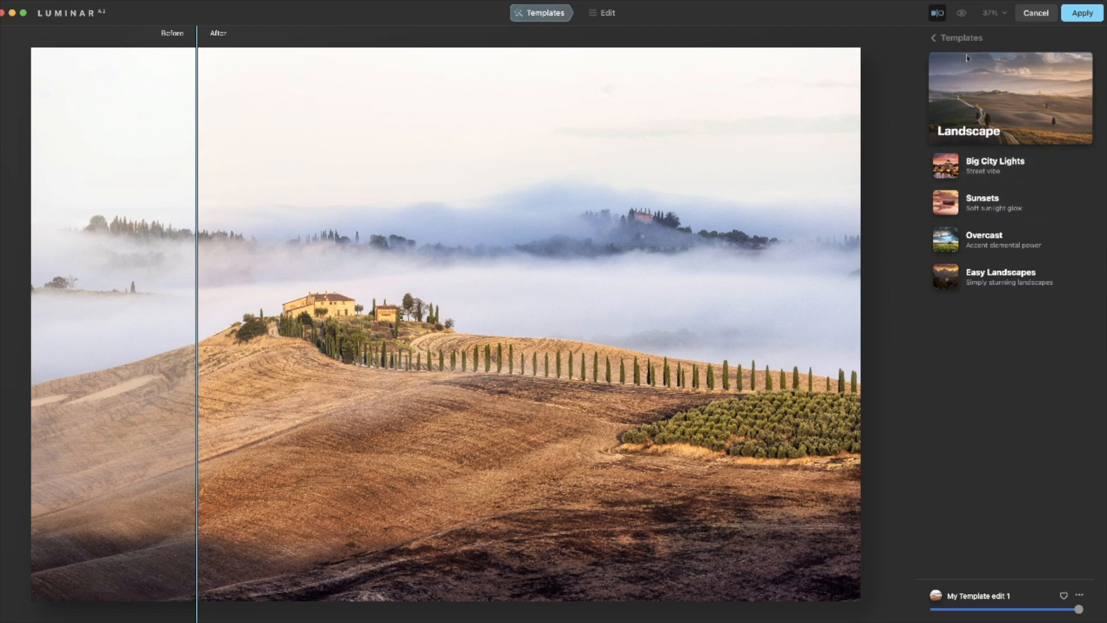
click(962, 38)
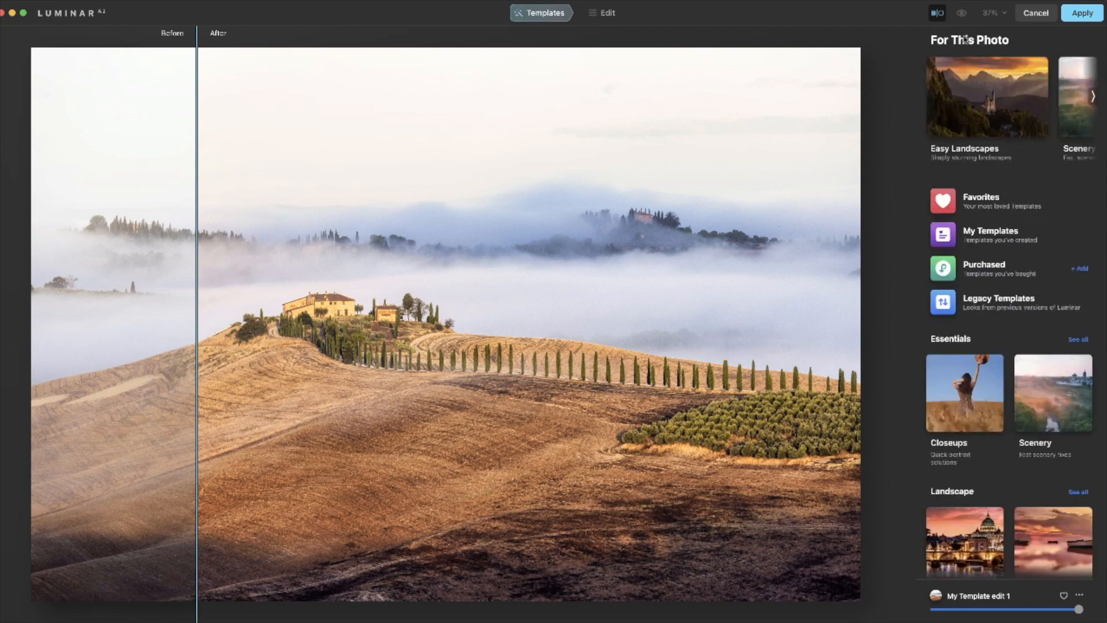
click(978, 232)
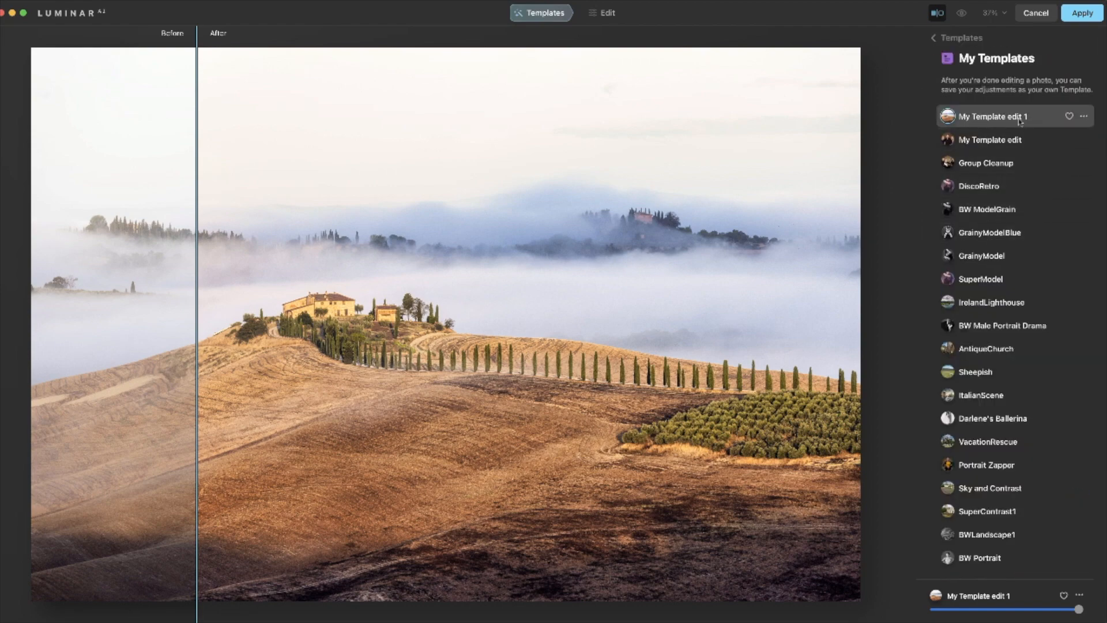
click(1084, 118)
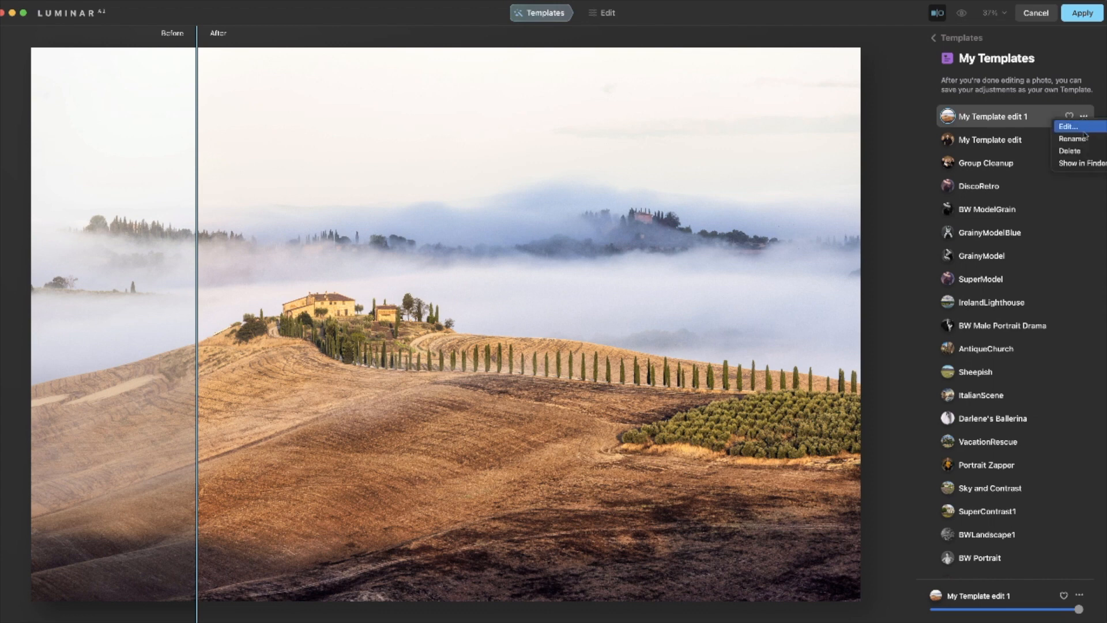
click(1066, 128)
text(Tuscan)
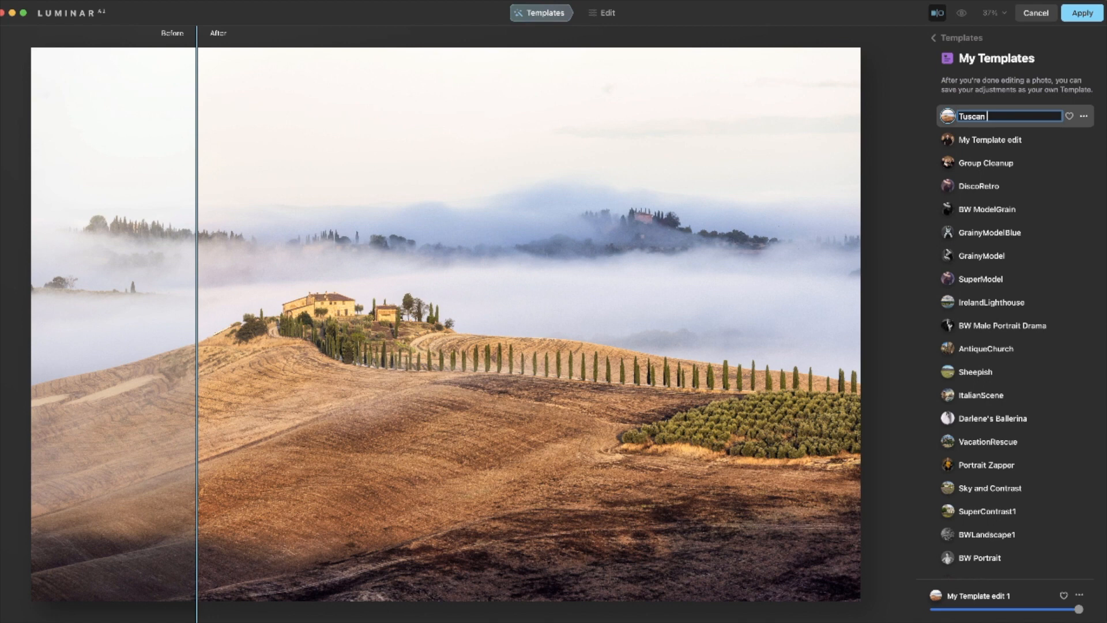
key(Return)
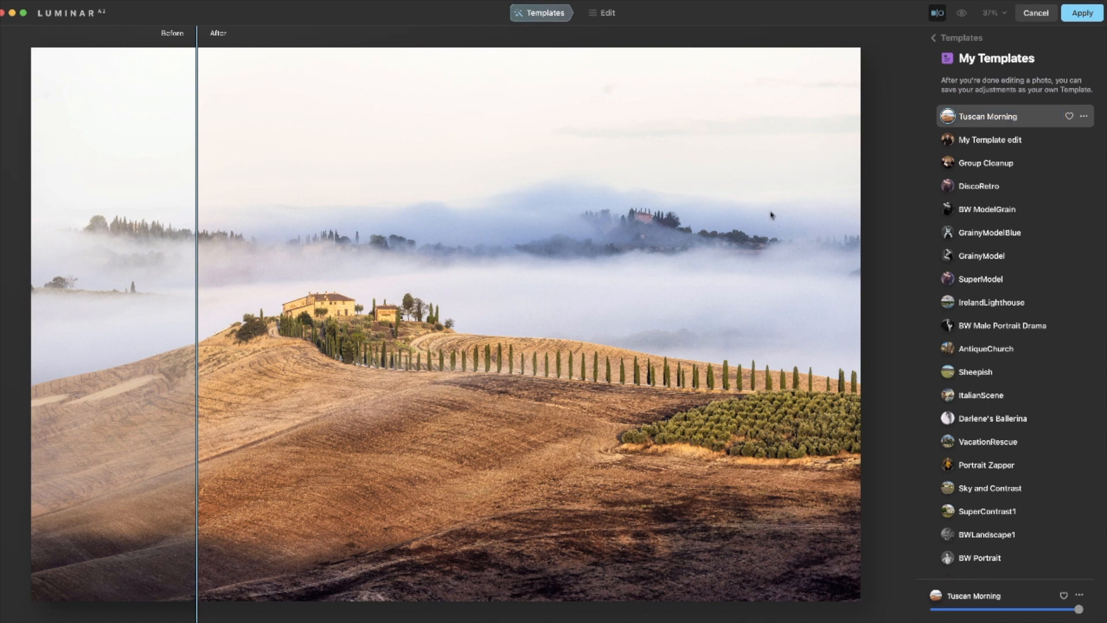
Apply the Luminar AI edits, return to Photoshop, and rename the edited layer LUM-TuscanMorning
click(1083, 14)
double_click(871, 127)
click(873, 125)
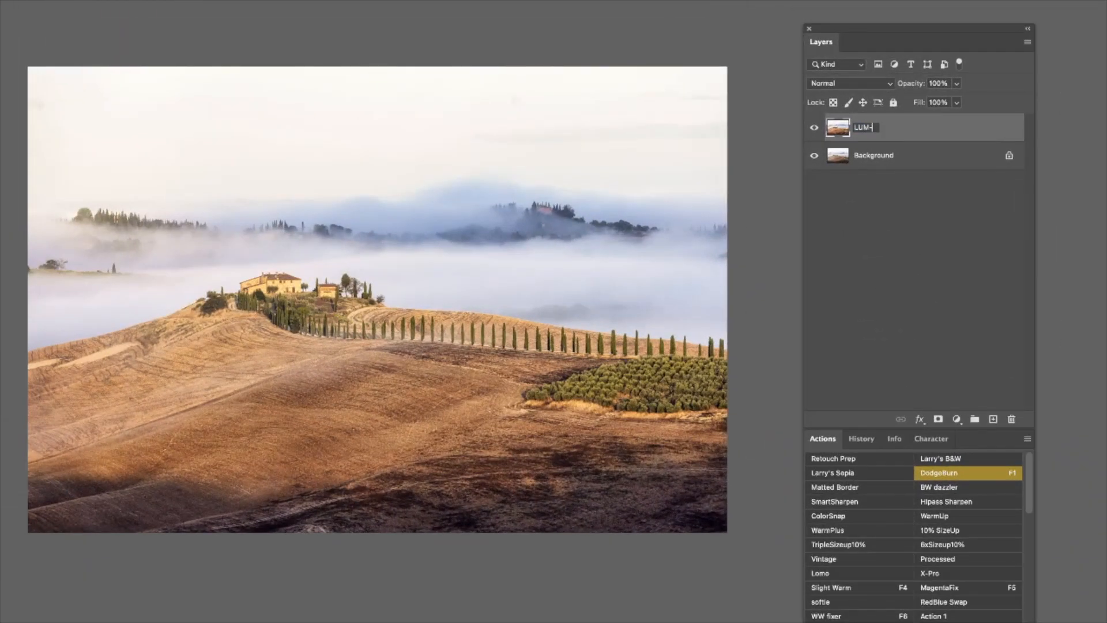
text(-TuscanMorning)
key(Return)
Compare the photo with the LUM-TuscanMorning layer hidden and shown, and examine its opacity control
click(815, 129)
click(815, 130)
click(957, 83)
mouse_move(958, 101)
mouse_down()
mouse_move(906, 102)
mouse_move(958, 105)
mouse_up()
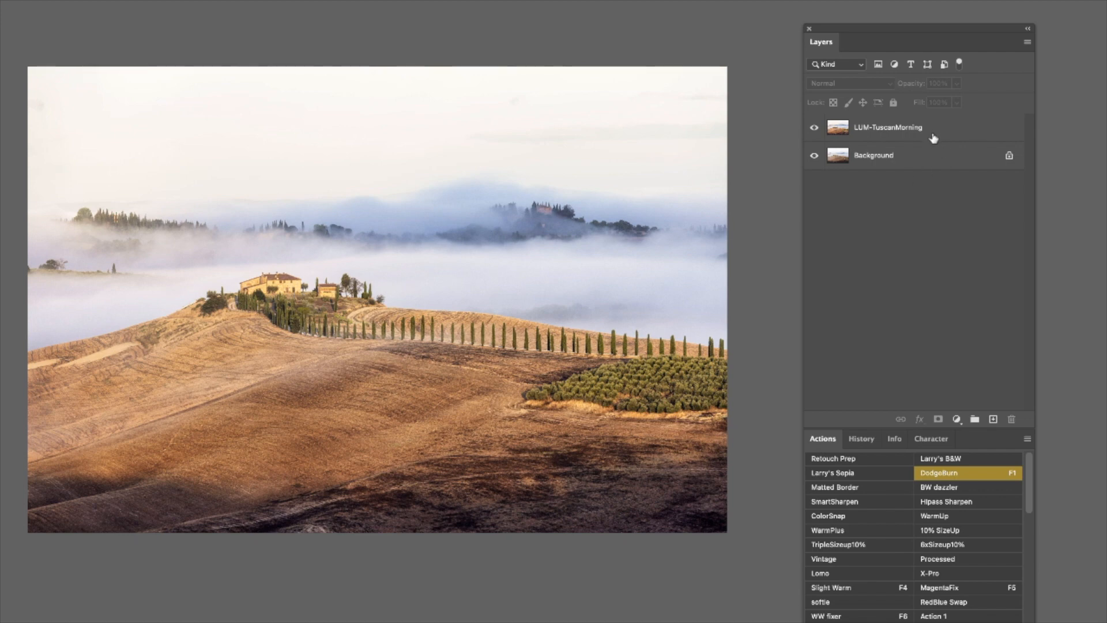
Duplicate the LUM-TuscanMorning layer, desaturate the copy and set its blend mode to Multiply
drag(939, 132, 993, 418)
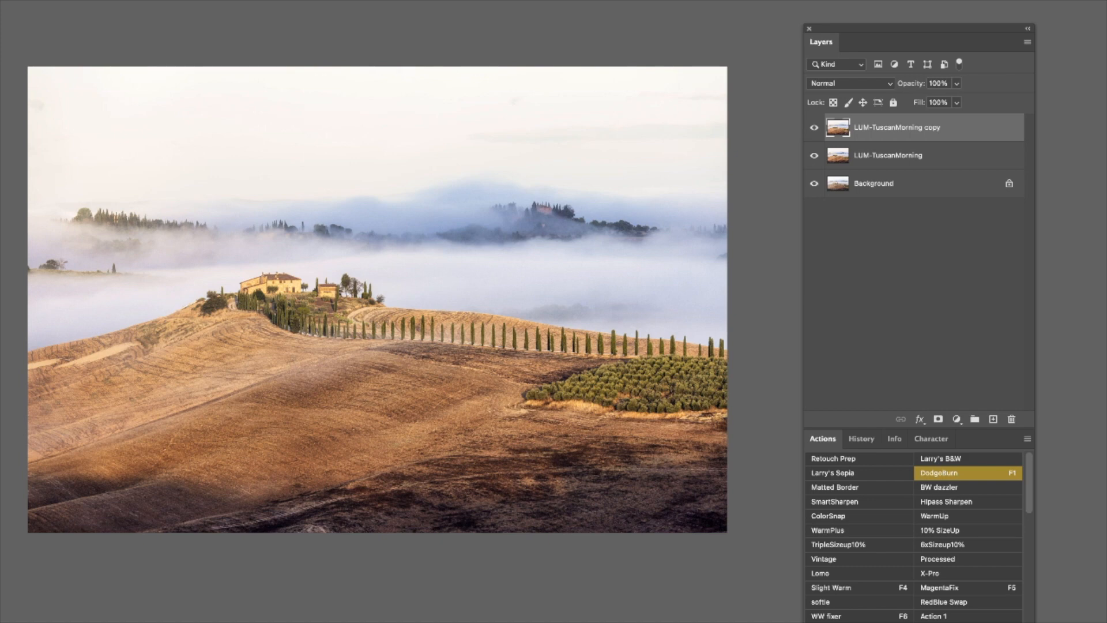
key(super+shift+u)
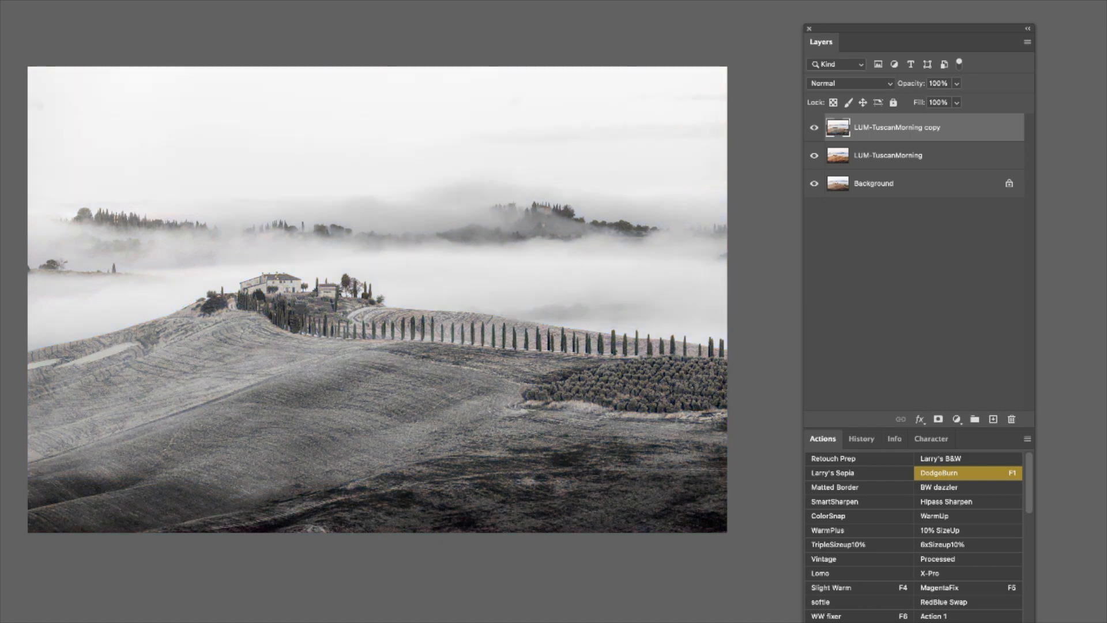
click(891, 86)
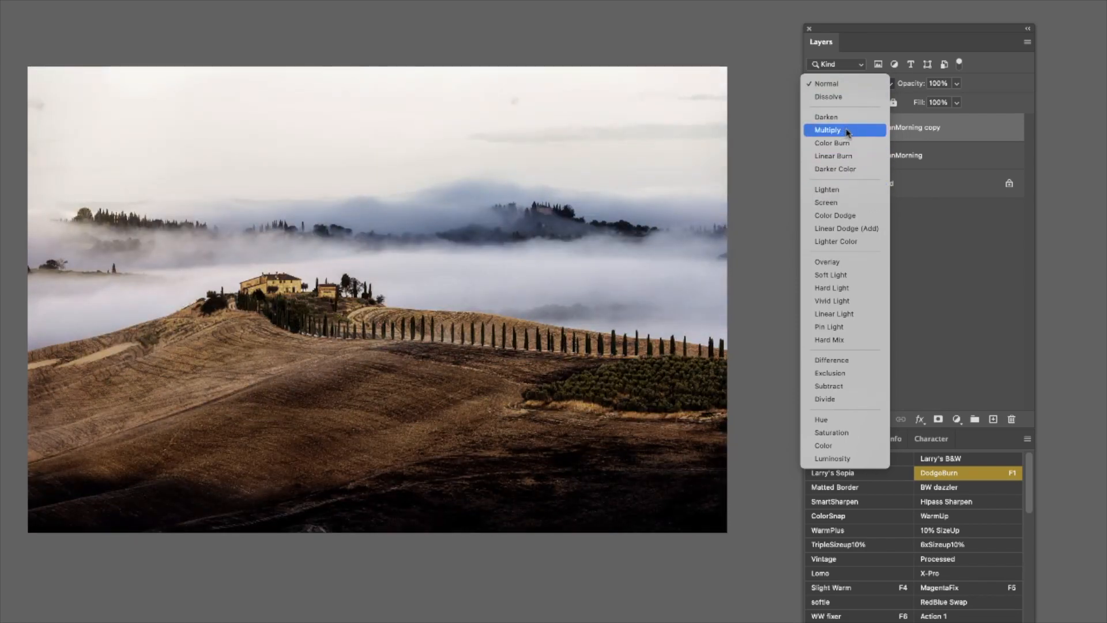
click(848, 132)
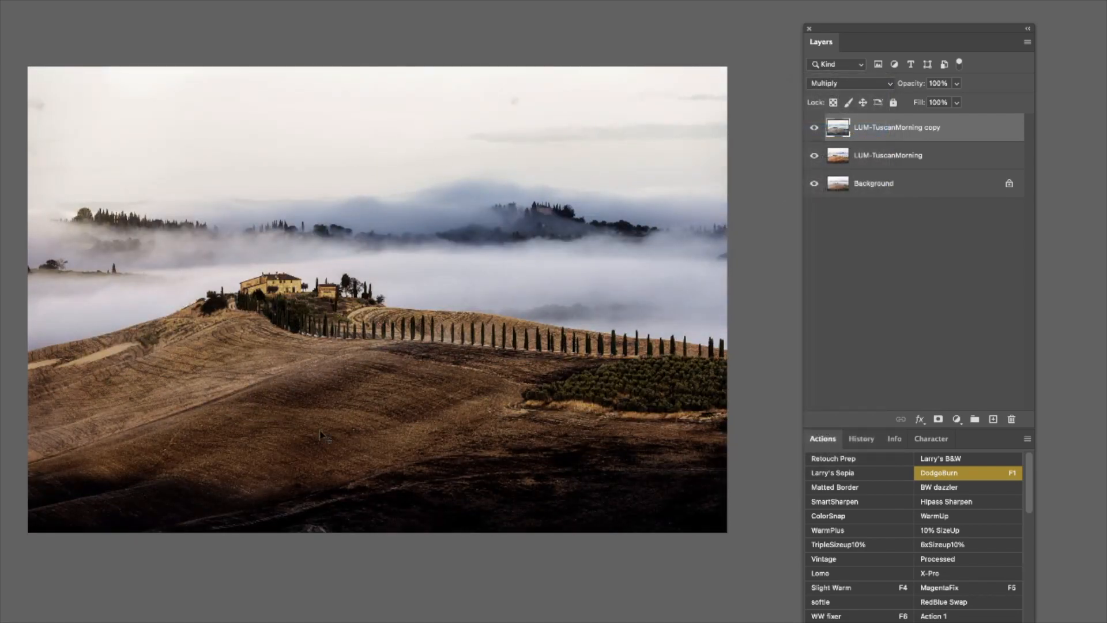
Add a layer mask to the LUM-TuscanMorning copy layer and fill the mask with black
click(938, 420)
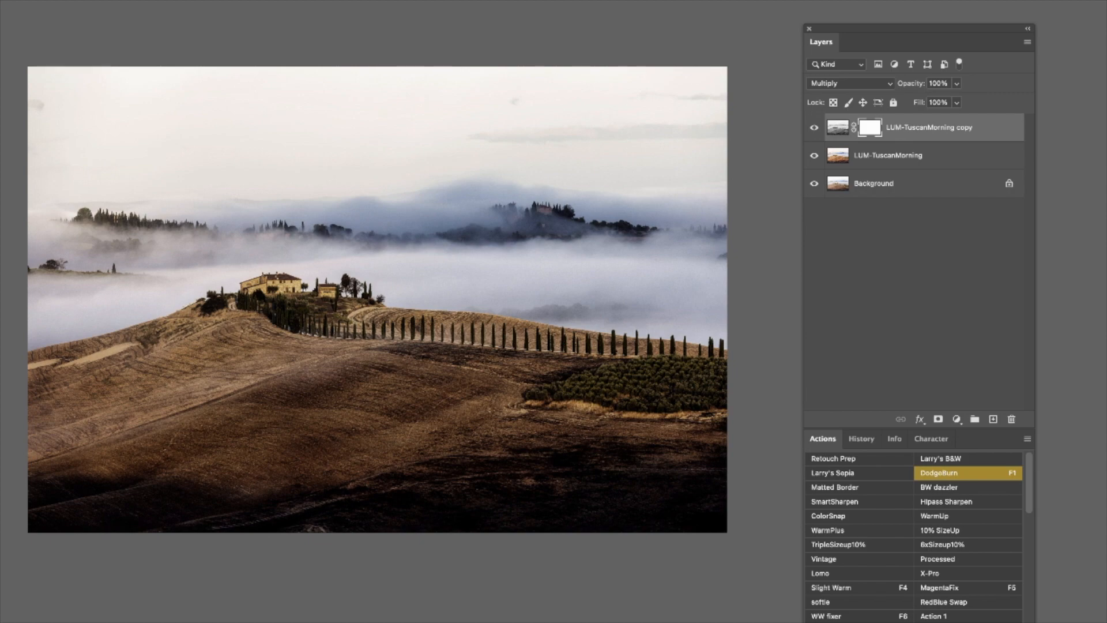
click(173, 425)
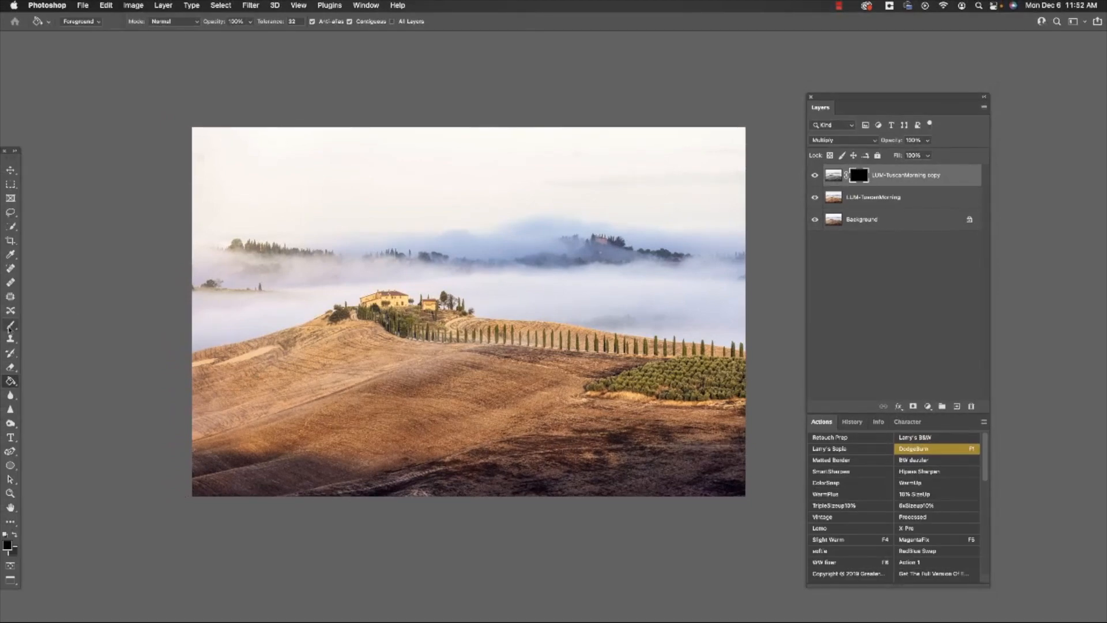
Set up the Brush tool with a round tip, 21% opacity and white as the foreground color for painting on the mask
click(10, 326)
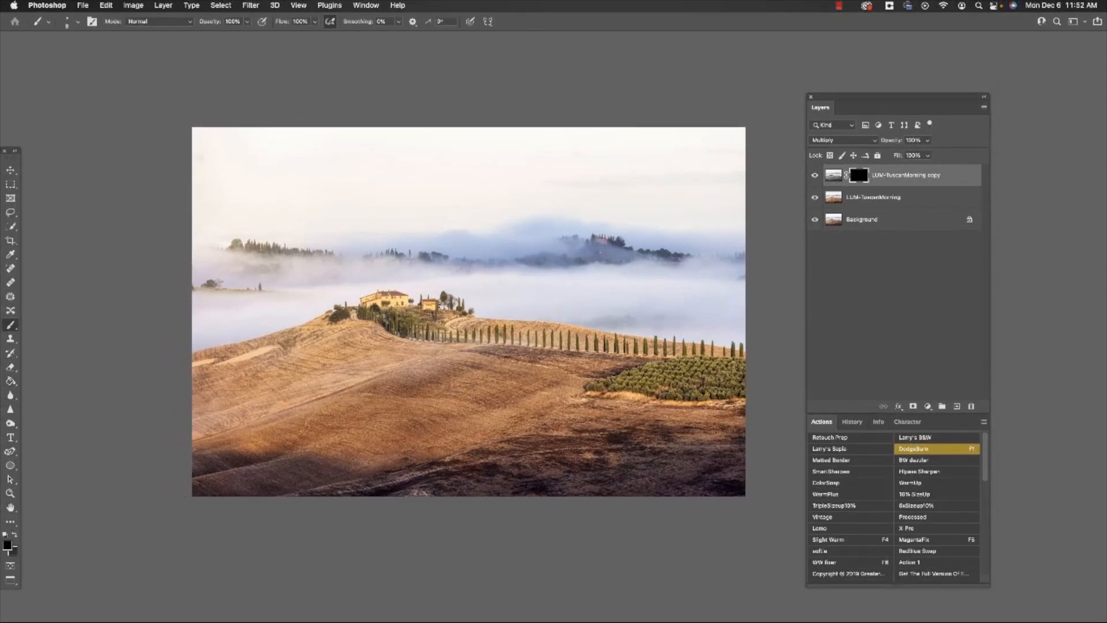
click(78, 24)
click(40, 121)
key(Escape)
click(247, 22)
drag(248, 36, 211, 37)
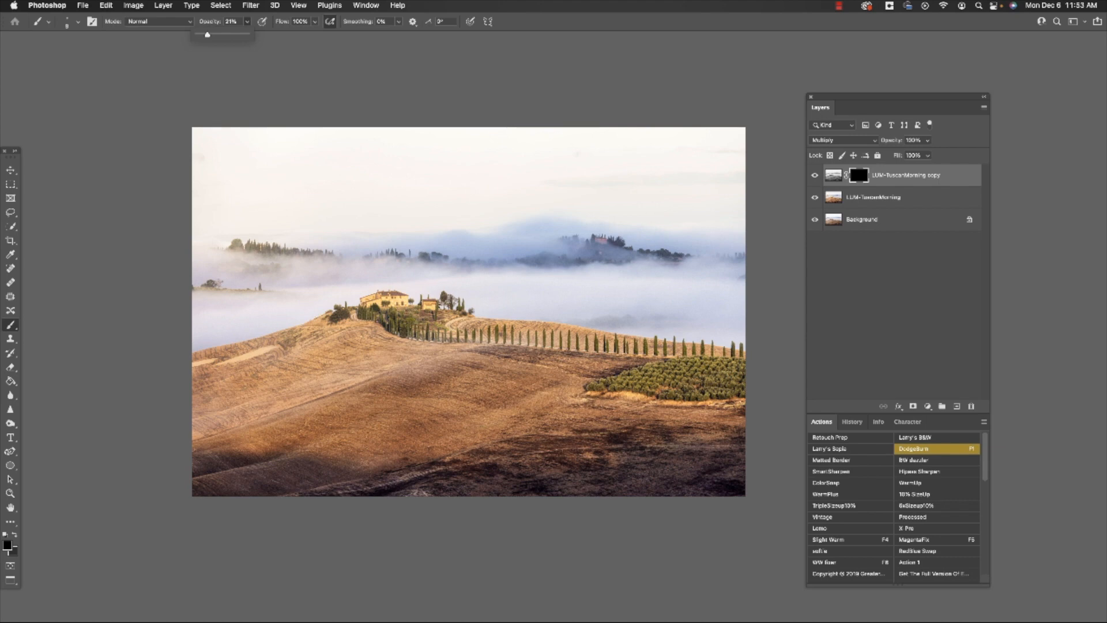
click(496, 258)
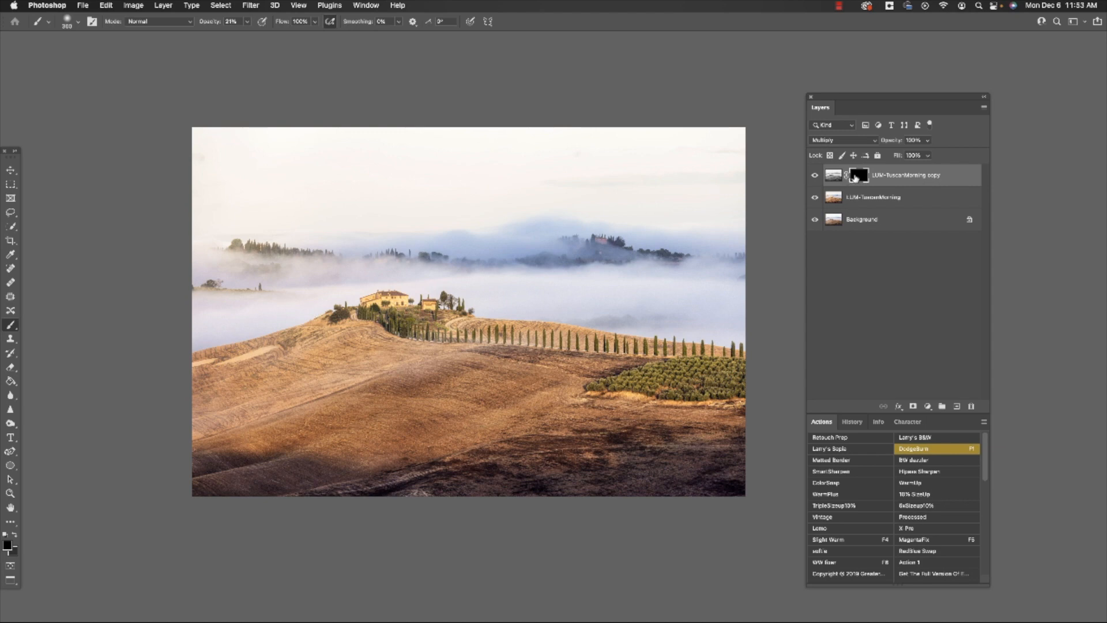
click(5, 536)
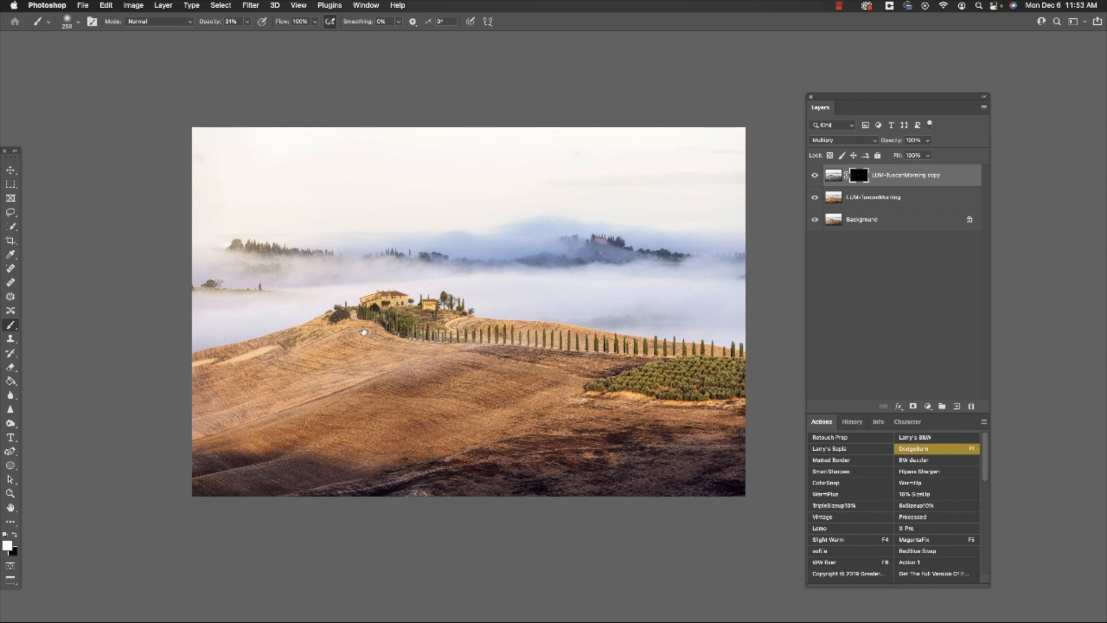
Paint white on the Multiply layer's mask over the cypress row and the hill's slope, enlarging the brush and lowering its opacity to 11%
drag(469, 329, 614, 341)
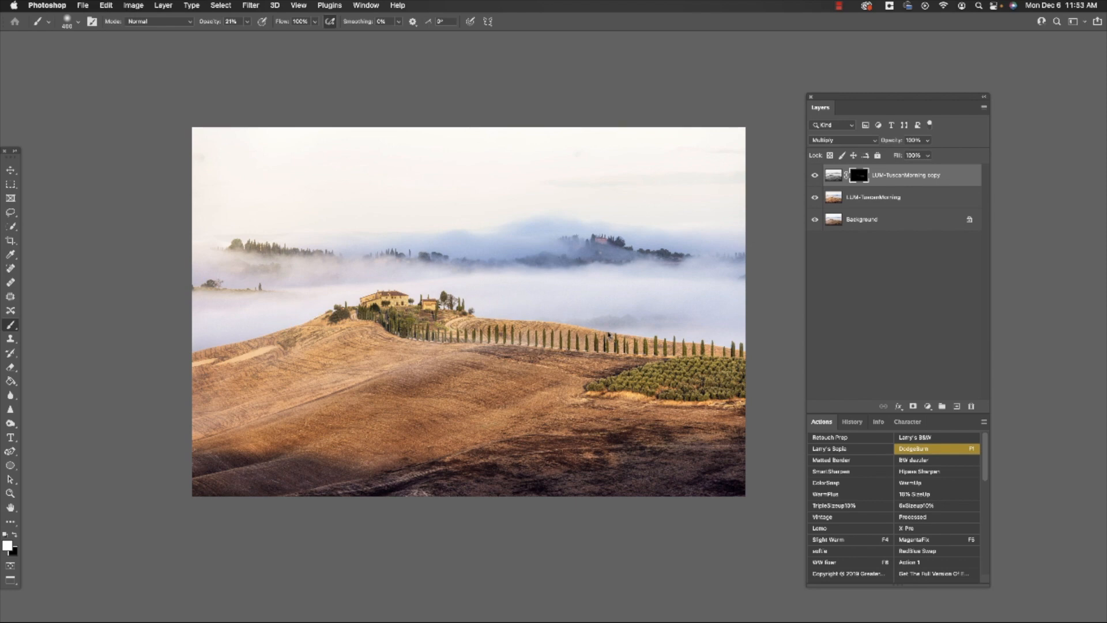
drag(267, 355, 173, 400)
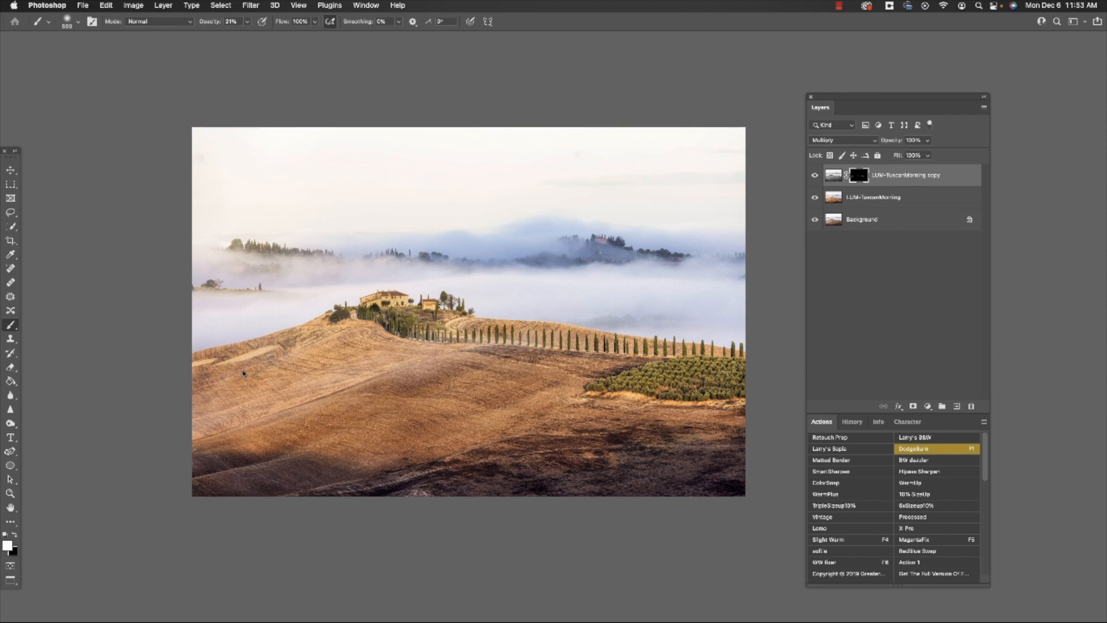
drag(241, 373, 174, 468)
drag(255, 409, 251, 427)
key(bracketright)
key(bracketright)
click(247, 21)
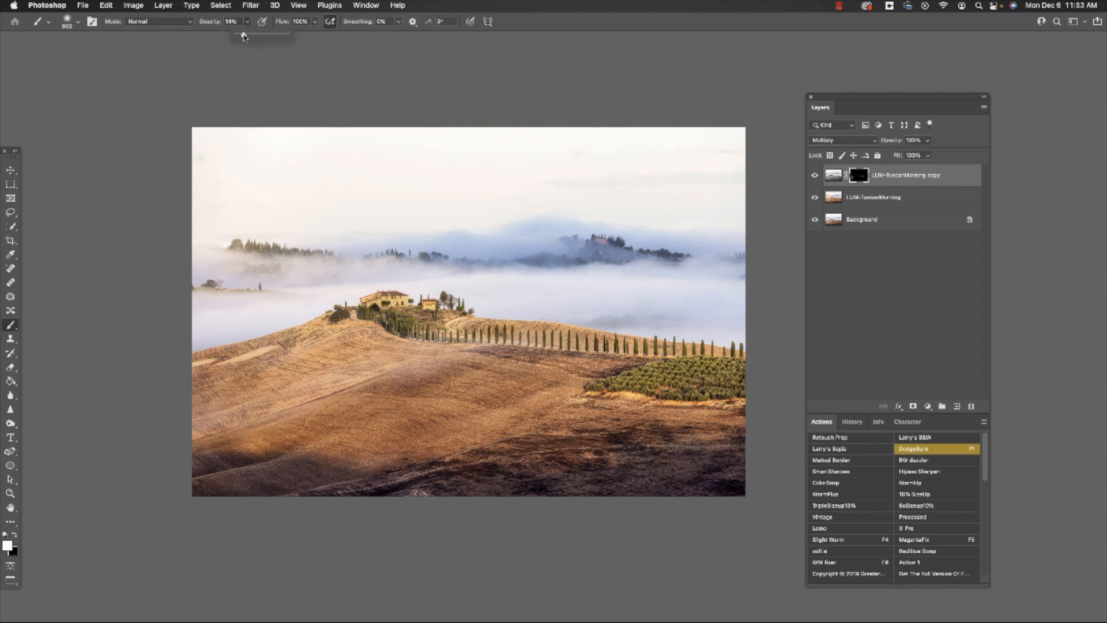
click(299, 378)
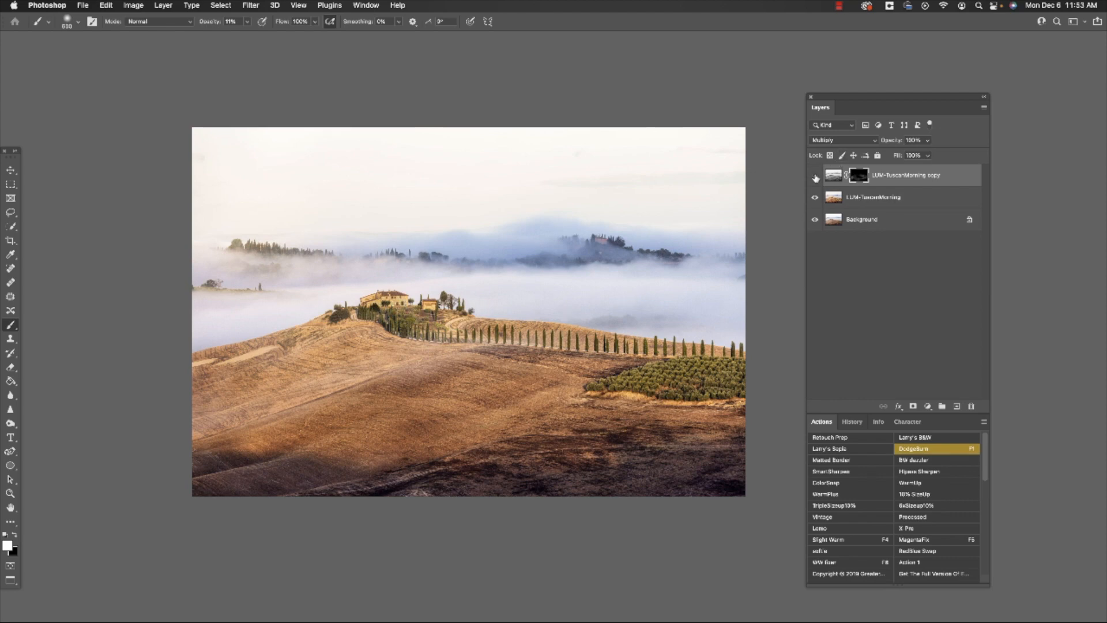
Compare the photo with the LUM-TuscanMorning copy layer hidden and shown
click(815, 176)
click(815, 176)
click(815, 176)
click(815, 176)
Check the photo's dimensions and resolution in Image Size without changing them
click(84, 5)
click(132, 126)
key(Escape)
click(133, 5)
click(151, 86)
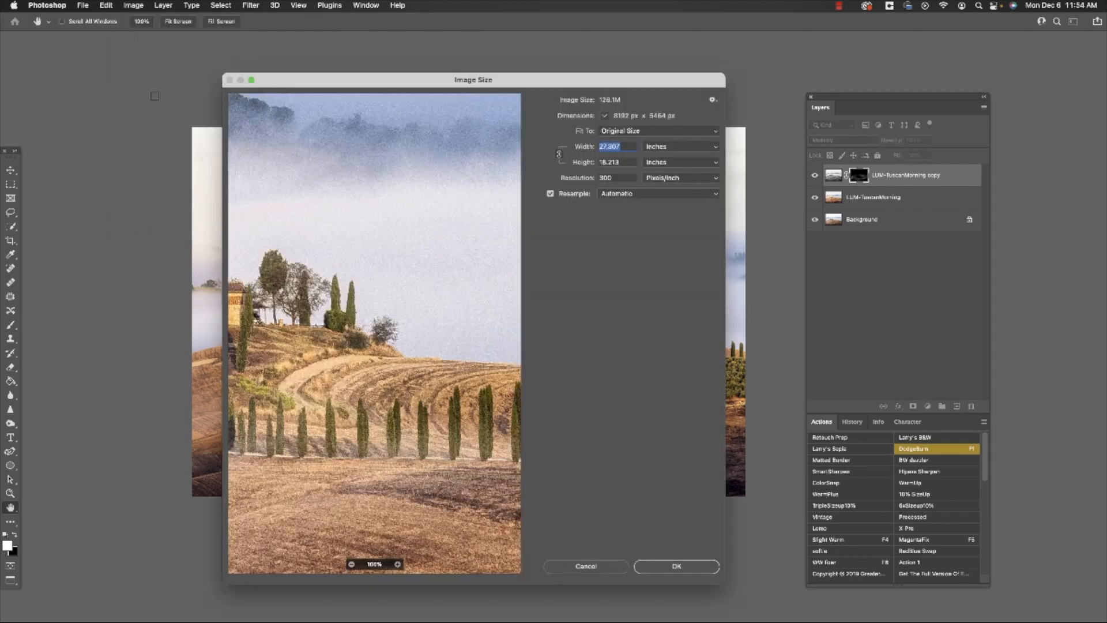
click(586, 566)
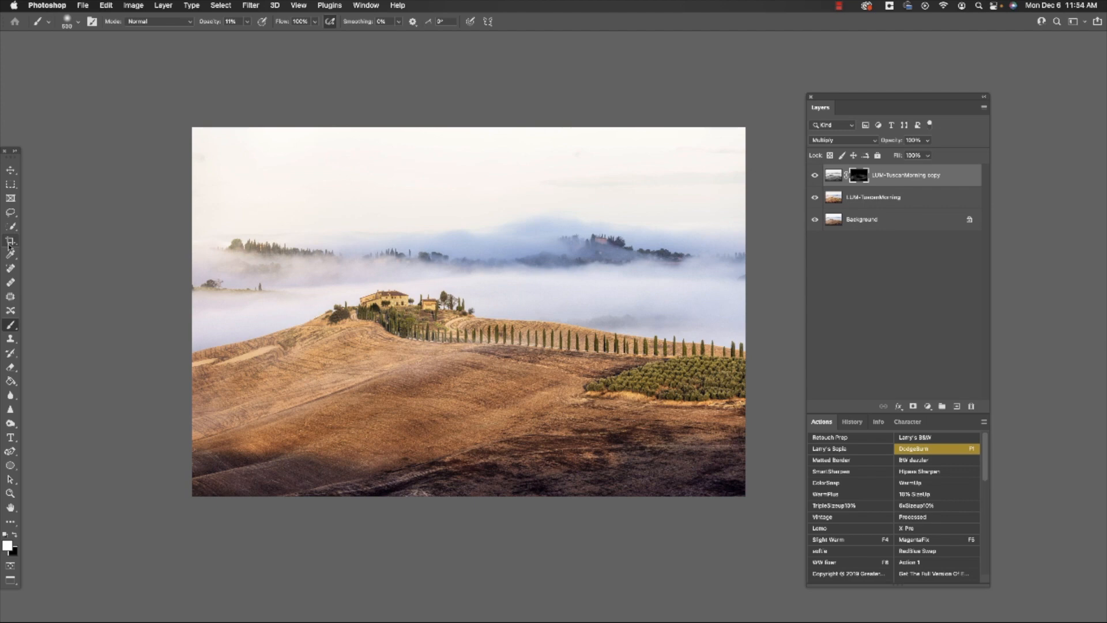
Set up a Crop of the photo at 20 in wide by 10 in high
click(11, 240)
click(122, 21)
text(20)
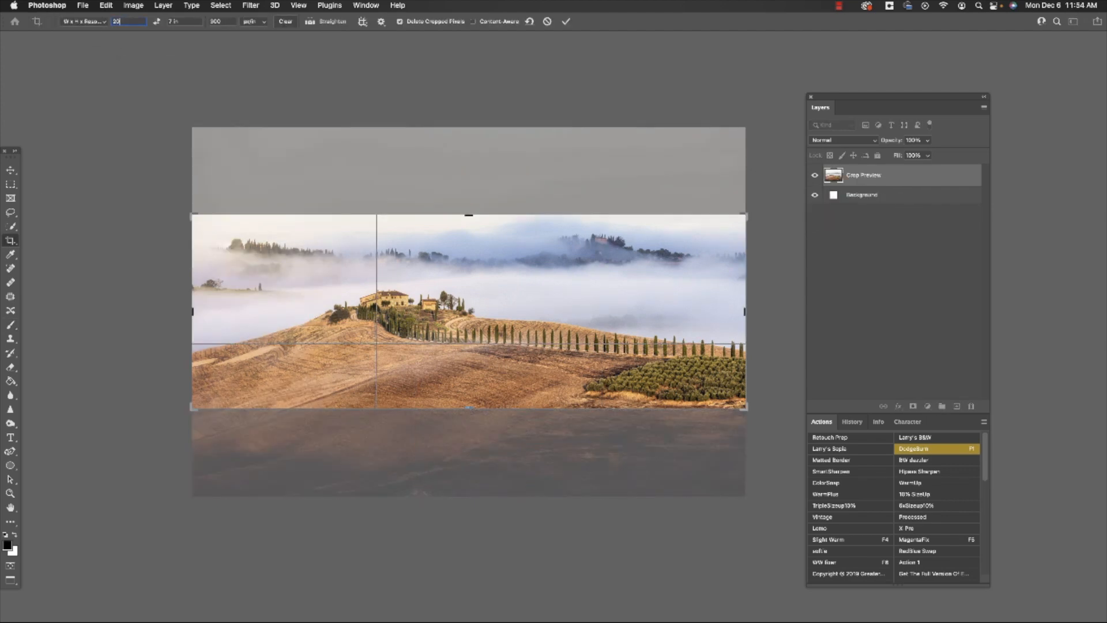
key(Tab)
text(1)
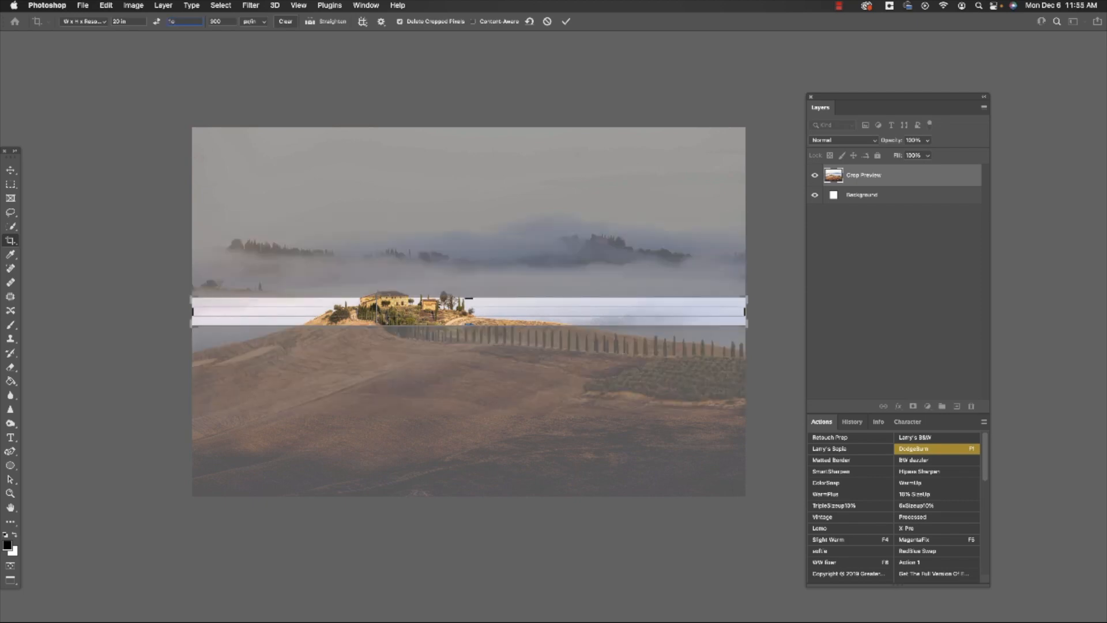
text(0)
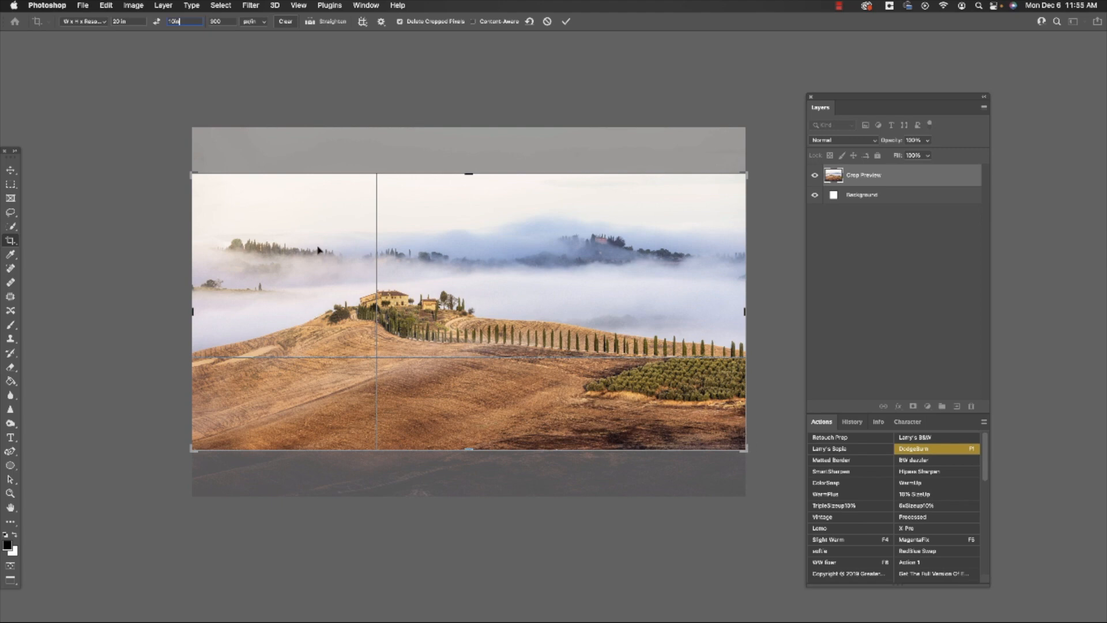
key(Return)
Reposition the photo within the crop frame to keep more sky and less foreground, and apply the crop
drag(690, 418, 687, 436)
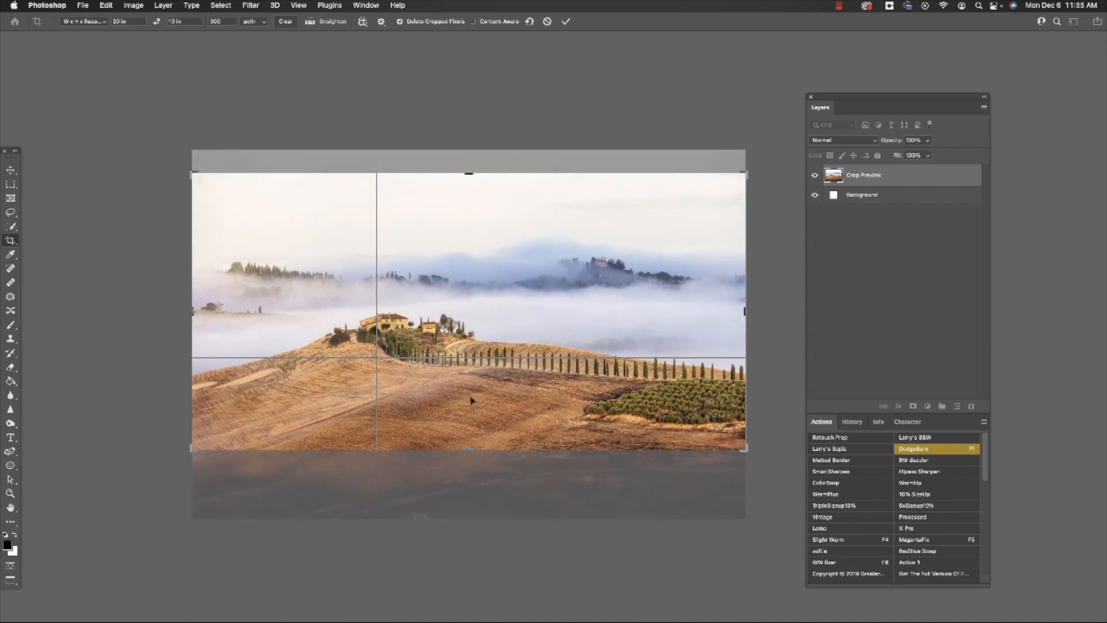
mouse_move(473, 400)
mouse_down()
mouse_move(479, 408)
mouse_move(481, 397)
mouse_up()
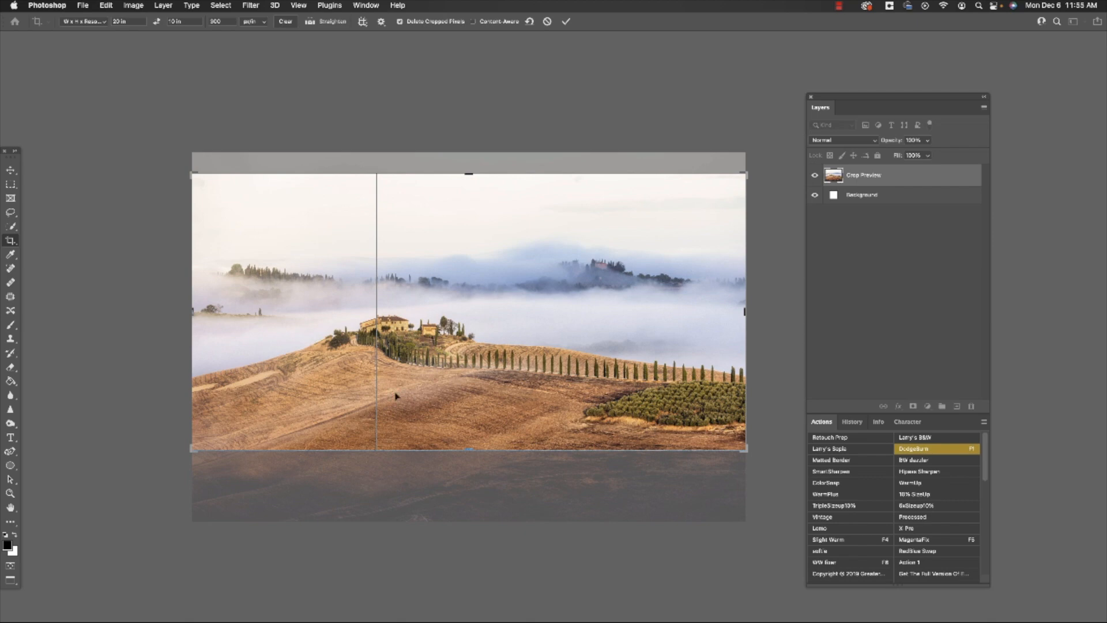
drag(492, 387, 505, 393)
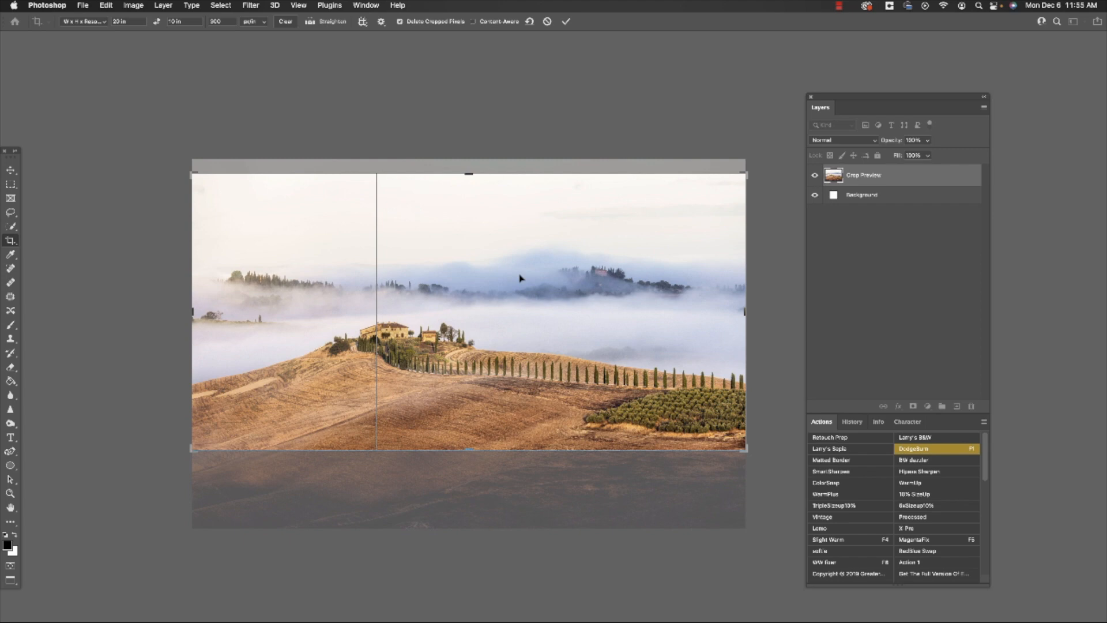
click(566, 22)
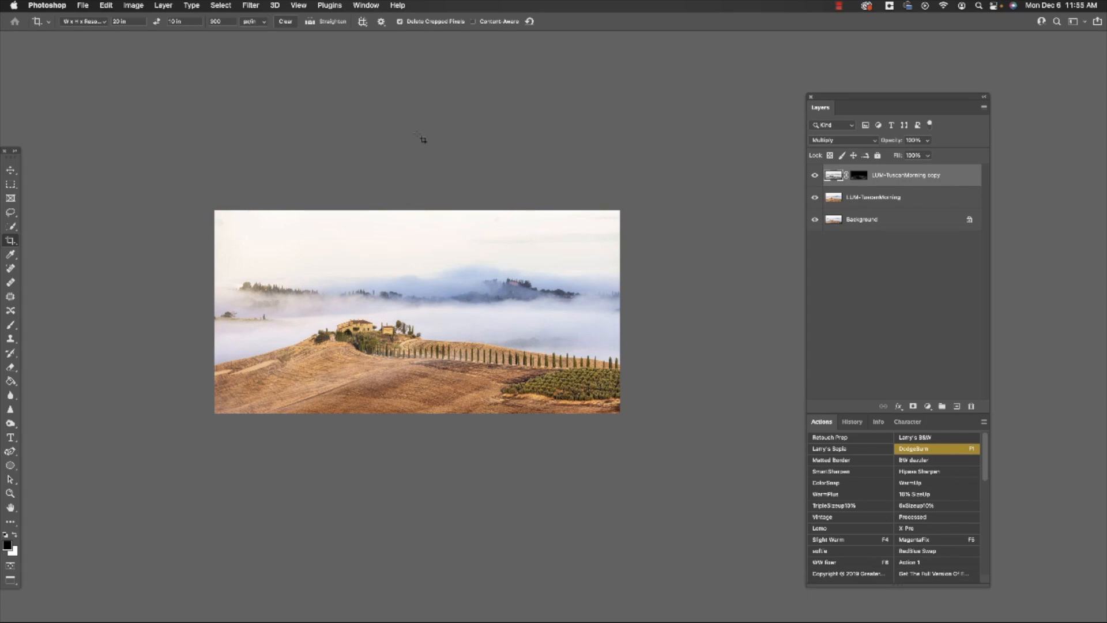
Select everything below the upper strip of sky with the Rectangular Marquee and crop the photo to that selection
click(10, 184)
drag(620, 426, 205, 241)
click(139, 6)
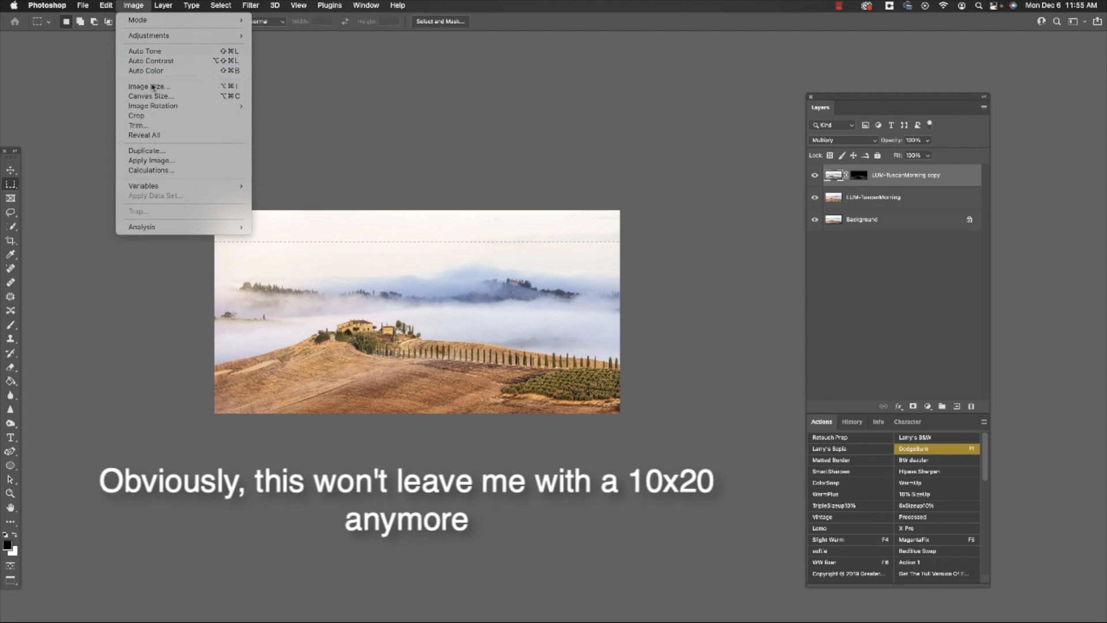
click(152, 117)
Crop another thin strip of sky off the photo's upper edge using a rectangular selection
drag(245, 221, 157, 178)
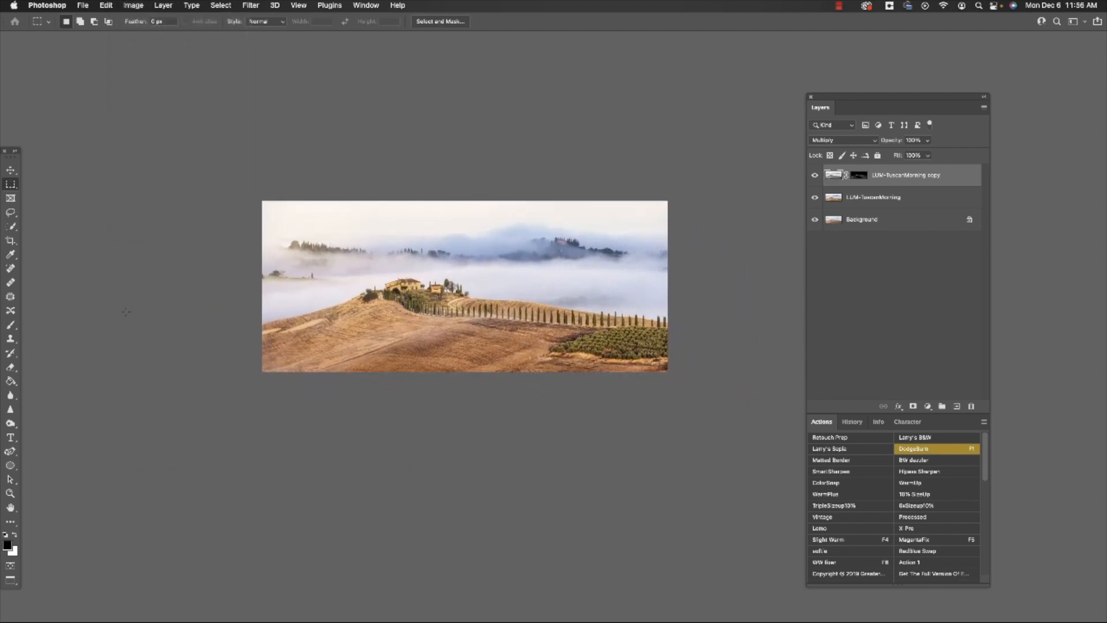
drag(697, 388, 221, 191)
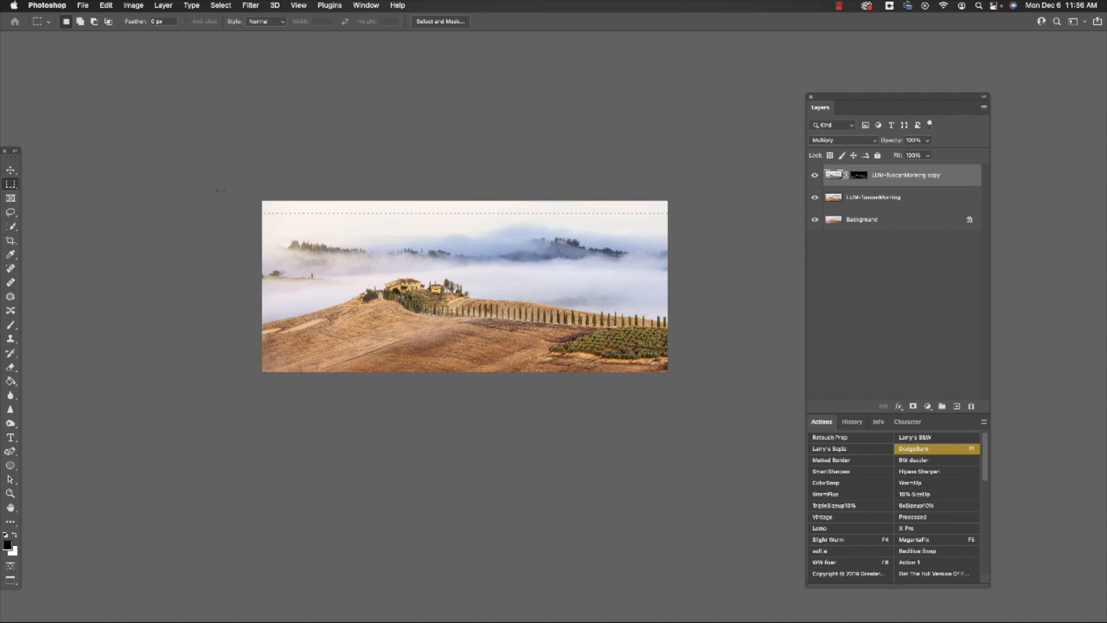
click(133, 5)
click(139, 111)
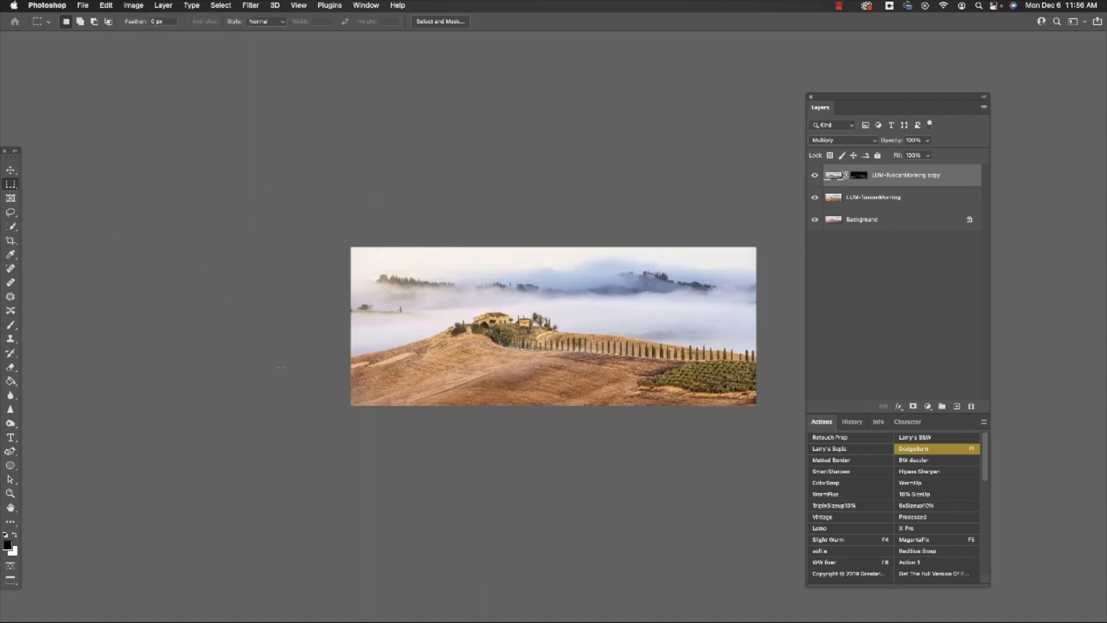
Crop a thin strip of the brown field off the photo's lower edge using a rectangular selection
drag(308, 387, 219, 355)
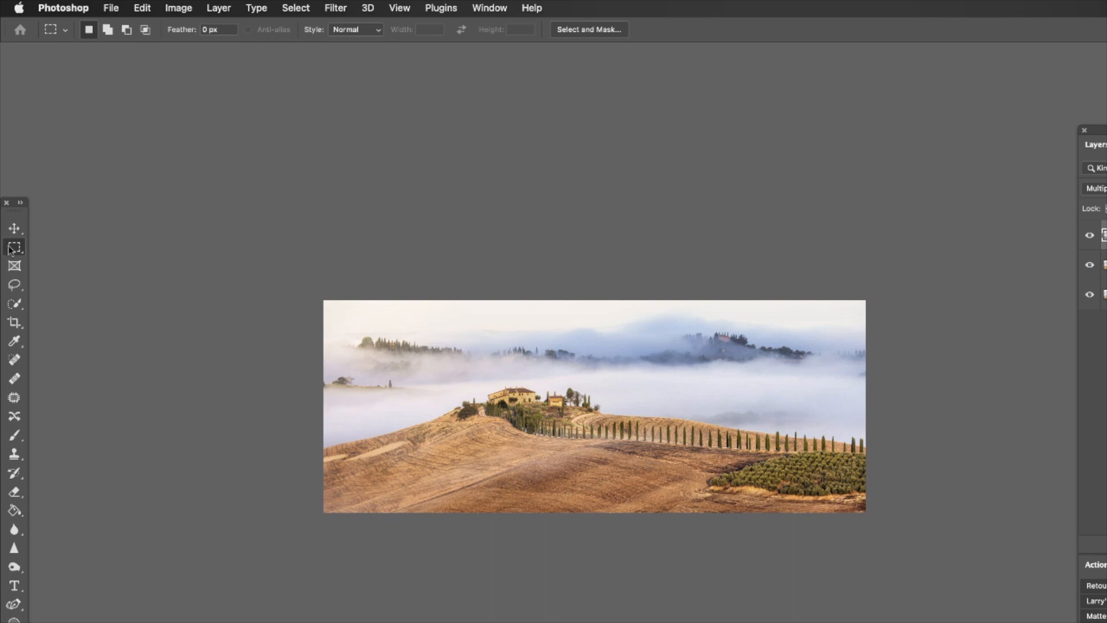
drag(278, 261, 929, 492)
click(165, 7)
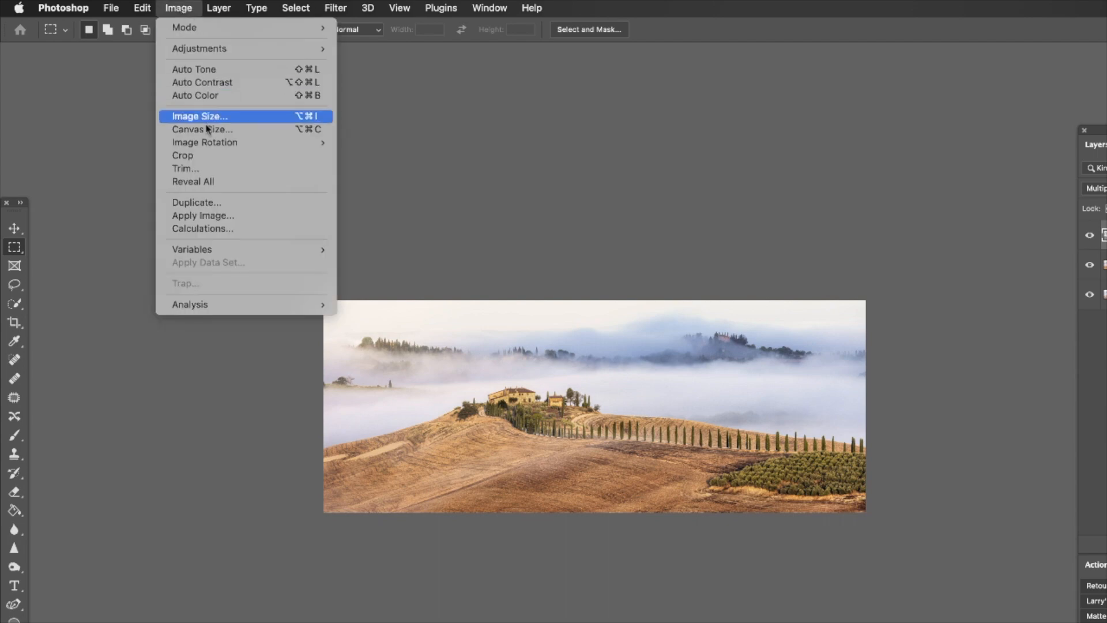
click(276, 156)
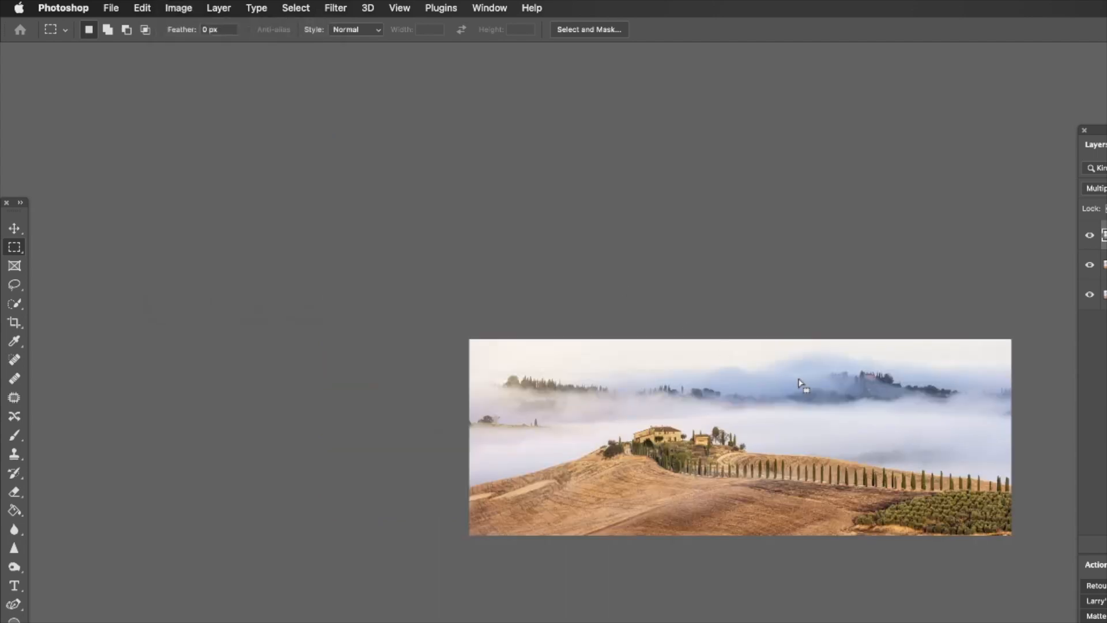